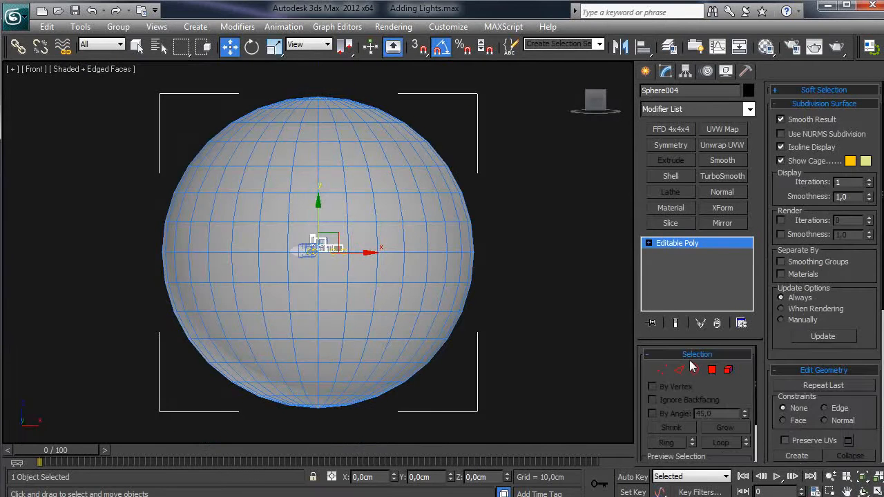
Delete the polygons of the sphere's lower half to leave a dome, and leave polygon editing
{"action": "left_click", "coordinate": [712, 370]}
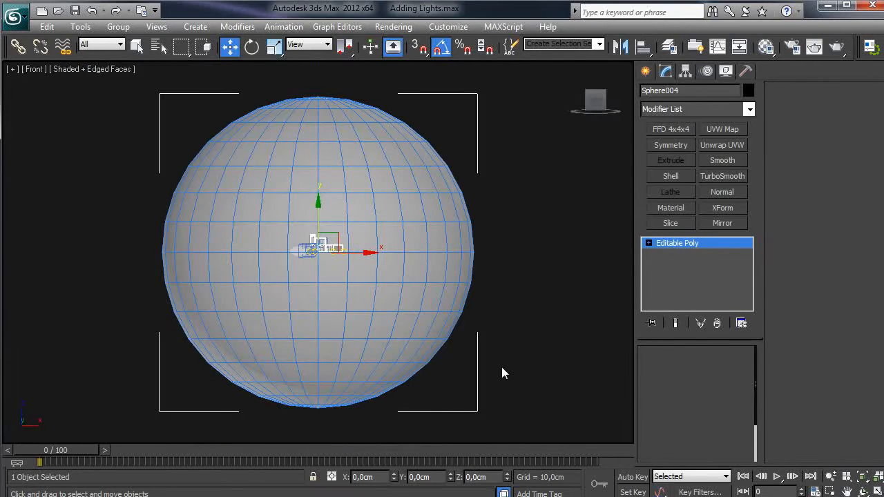
{"action": "left_click_drag", "start_coordinate": [507, 417], "coordinate": [108, 274]}
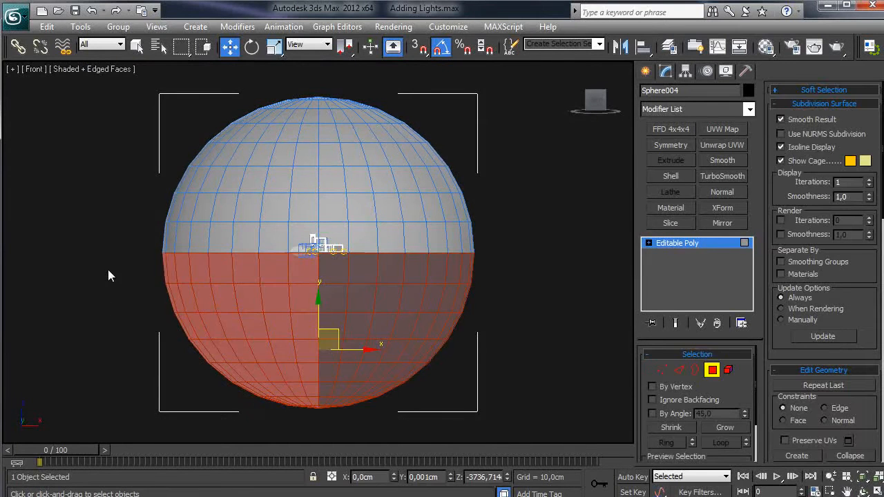
{"action": "key", "text": "Delete"}
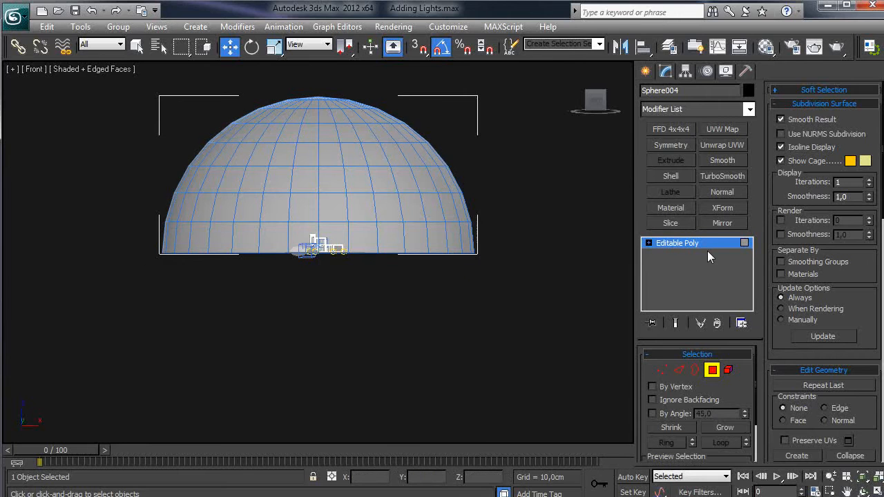
{"action": "middle_click_drag", "start_coordinate": [469, 240], "coordinate": [648, 255], "text": "alt"}
{"action": "left_click", "coordinate": [676, 243]}
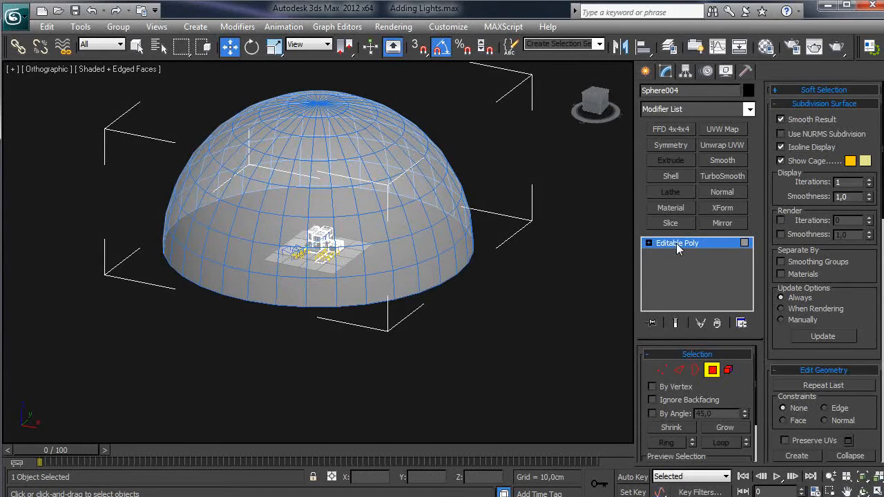
Switch the viewport to Perspective and hide the dome around the house
{"action": "scroll", "coordinate": [403, 269], "scroll_direction": "up", "scroll_amount": 3}
{"action": "key", "text": "p"}
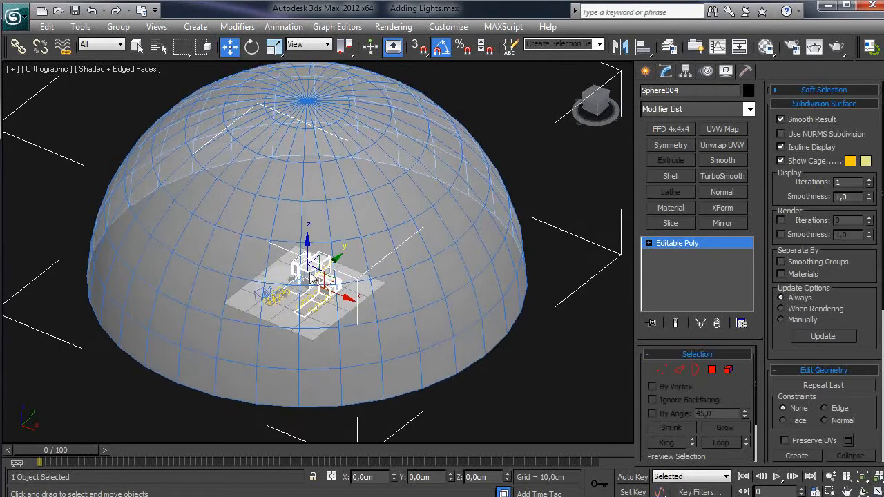
{"action": "scroll", "coordinate": [318, 216], "scroll_direction": "up", "scroll_amount": 2}
{"action": "middle_click_drag", "start_coordinate": [353, 267], "coordinate": [321, 265], "text": "alt"}
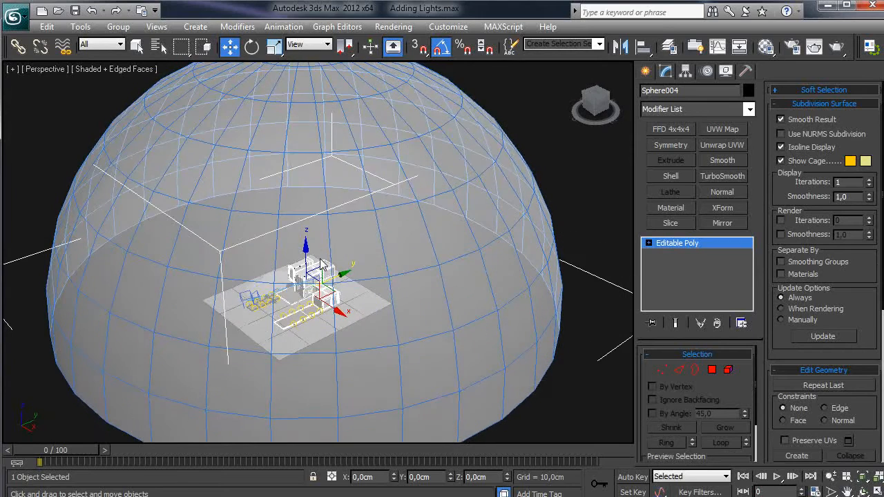
{"action": "middle_click_drag", "start_coordinate": [335, 297], "coordinate": [338, 271], "text": "alt"}
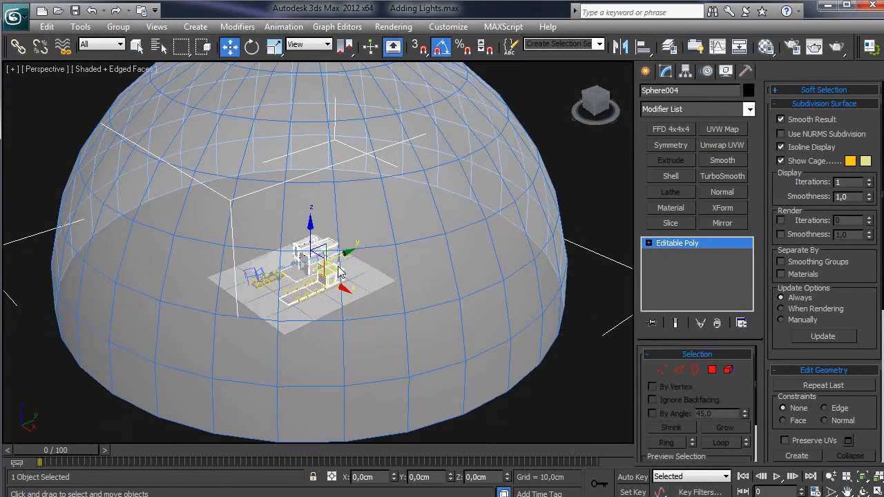
{"action": "right_click", "coordinate": [395, 301]}
{"action": "left_click", "coordinate": [431, 252]}
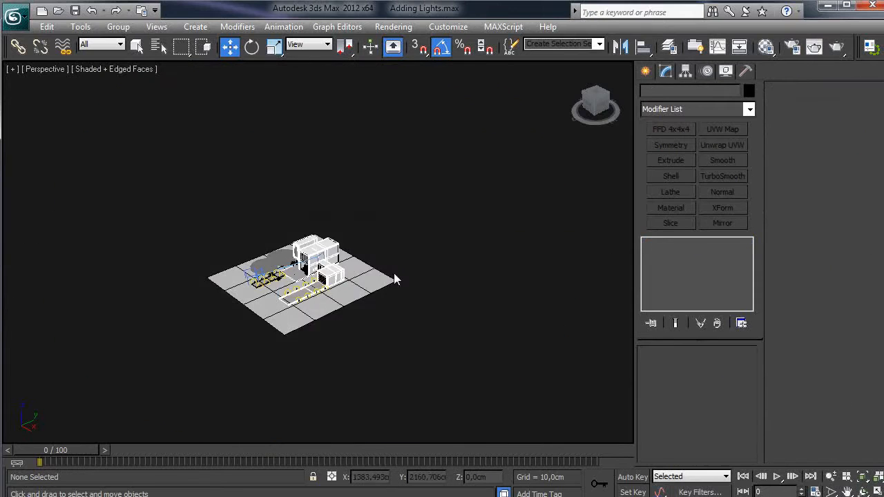
Create a plane VRayLight aligned to the facade, covering the four-pane upper window, about 177 by 128 cm in half-length and half-width
{"action": "scroll", "coordinate": [350, 291], "scroll_direction": "up", "scroll_amount": 10}
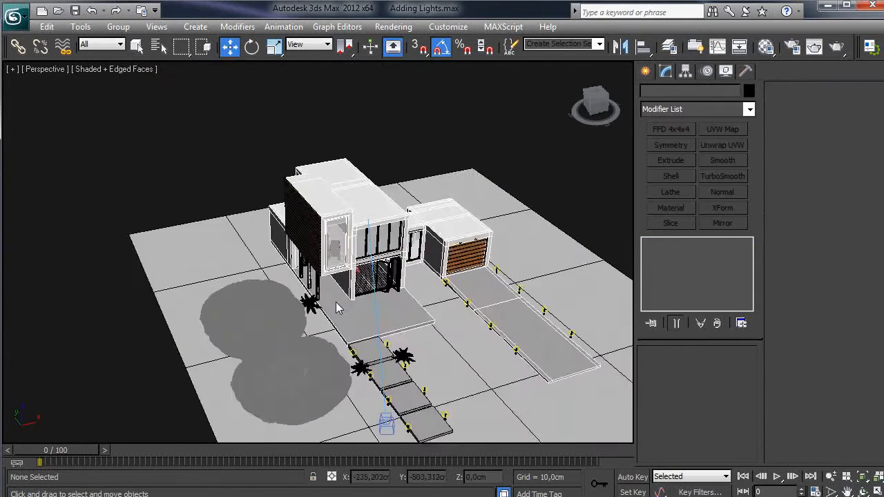
{"action": "left_click", "coordinate": [645, 71]}
{"action": "left_click", "coordinate": [683, 94]}
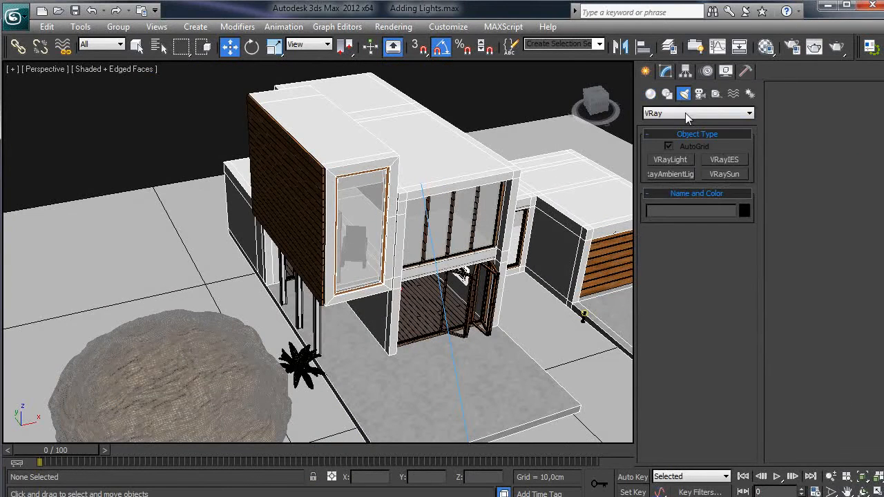
{"action": "left_click", "coordinate": [679, 164]}
{"action": "middle_click_drag", "start_coordinate": [598, 222], "coordinate": [590, 215], "text": "alt"}
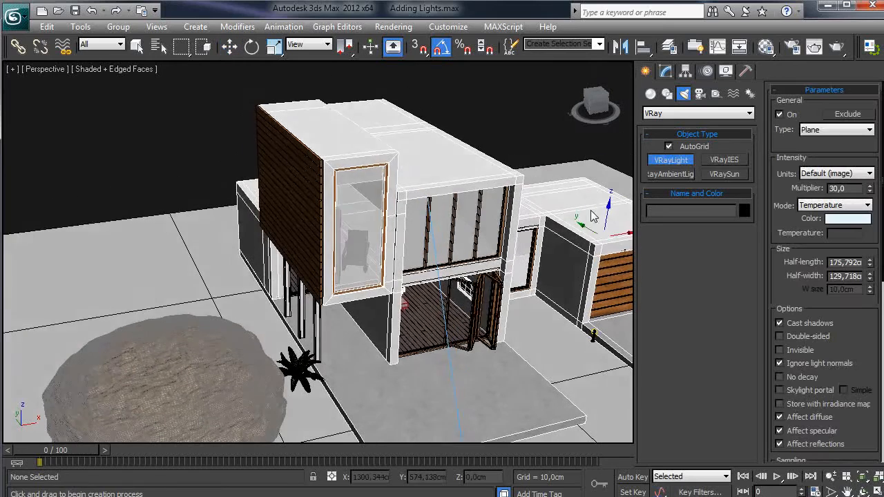
{"action": "scroll", "coordinate": [591, 216], "scroll_direction": "up", "scroll_amount": 5}
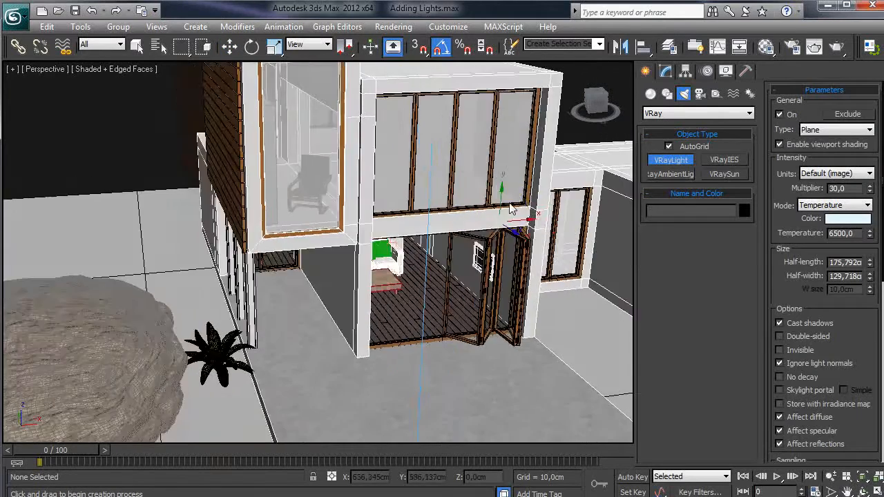
{"action": "middle_click_drag", "start_coordinate": [511, 209], "coordinate": [446, 260], "text": "alt"}
{"action": "left_click_drag", "start_coordinate": [481, 145], "coordinate": [298, 284]}
Mirror the new window light about the Y axis without cloning it
{"action": "middle_click_drag", "start_coordinate": [371, 238], "coordinate": [389, 252], "text": "alt"}
{"action": "scroll", "coordinate": [389, 254], "scroll_direction": "up", "scroll_amount": 3}
{"action": "mouse_move", "coordinate": [475, 186]}
{"action": "middle_mouse_down", "text": "alt"}
{"action": "mouse_move", "coordinate": [457, 188]}
{"action": "mouse_move", "coordinate": [466, 186]}
{"action": "middle_mouse_up", "text": "alt"}
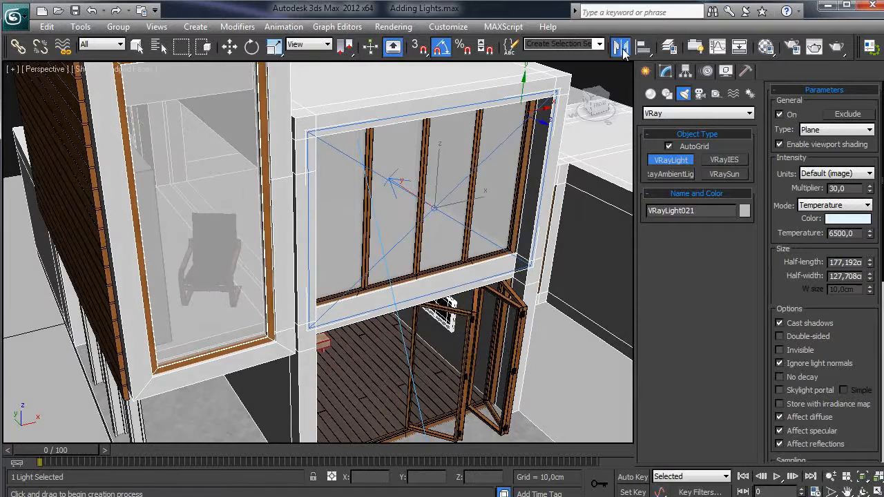
{"action": "left_click", "coordinate": [621, 46]}
{"action": "left_click_drag", "start_coordinate": [427, 147], "coordinate": [536, 195]}
{"action": "left_click", "coordinate": [525, 241]}
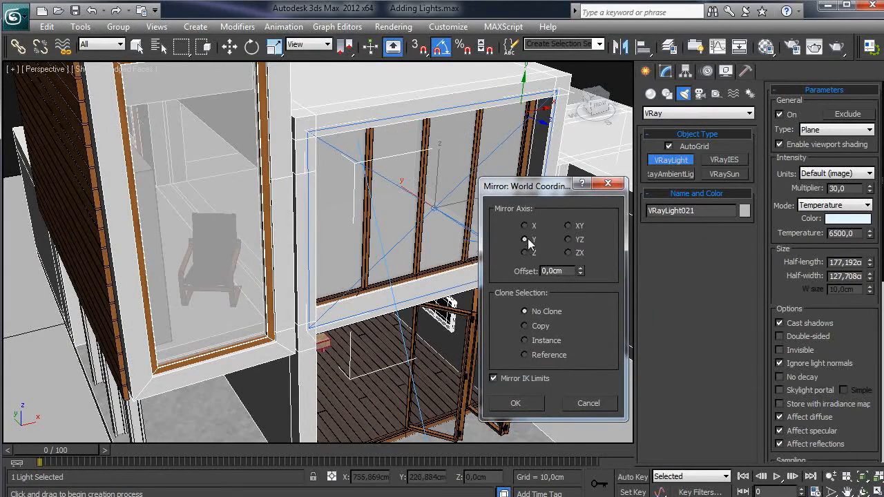
{"action": "left_click", "coordinate": [516, 402]}
Move the light to sit behind the upper window's glass, at about X 98, Y -231, Z 425 cm
{"action": "key", "text": "w"}
{"action": "left_click_drag", "start_coordinate": [410, 197], "coordinate": [371, 140]}
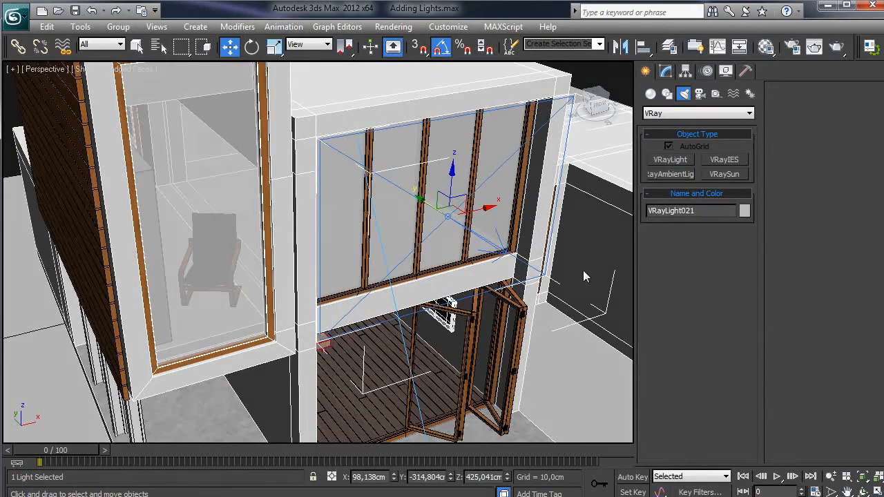
{"action": "middle_click_drag", "start_coordinate": [390, 279], "coordinate": [415, 277], "text": "alt"}
{"action": "left_click_drag", "start_coordinate": [399, 210], "coordinate": [346, 207]}
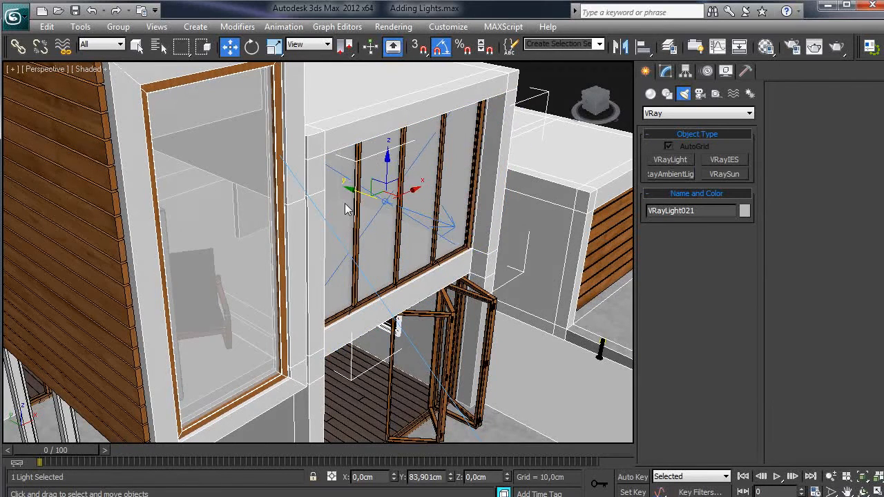
{"action": "middle_click_drag", "start_coordinate": [345, 206], "coordinate": [469, 221], "text": "alt"}
Shrink the upper window light to a half-length of about 165 cm and a half-width of about 117 cm
{"action": "left_click", "coordinate": [664, 71]}
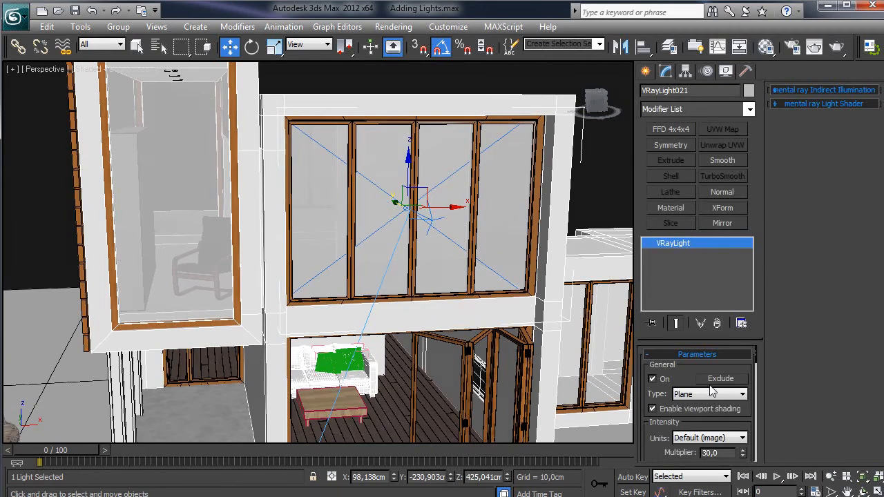
{"action": "left_click_drag", "start_coordinate": [660, 443], "coordinate": [659, 376]}
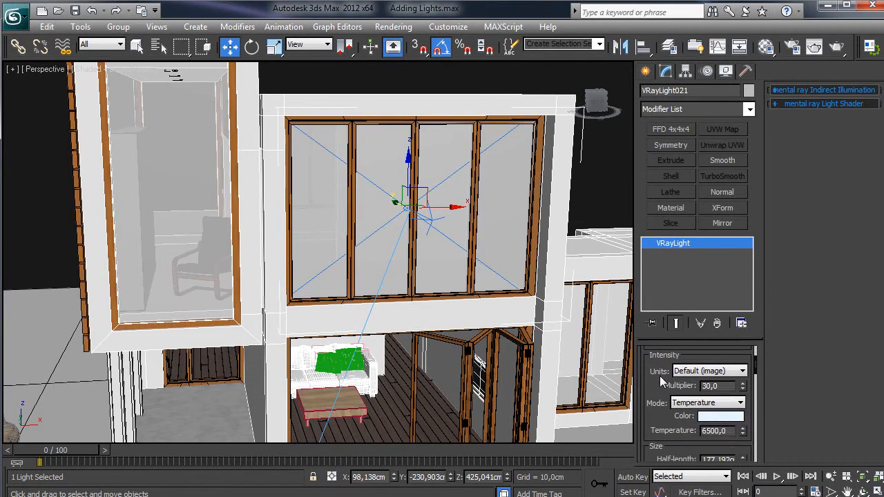
{"action": "scroll", "coordinate": [736, 416], "scroll_direction": "down", "scroll_amount": 1}
{"action": "left_click_drag", "start_coordinate": [741, 437], "coordinate": [743, 467]}
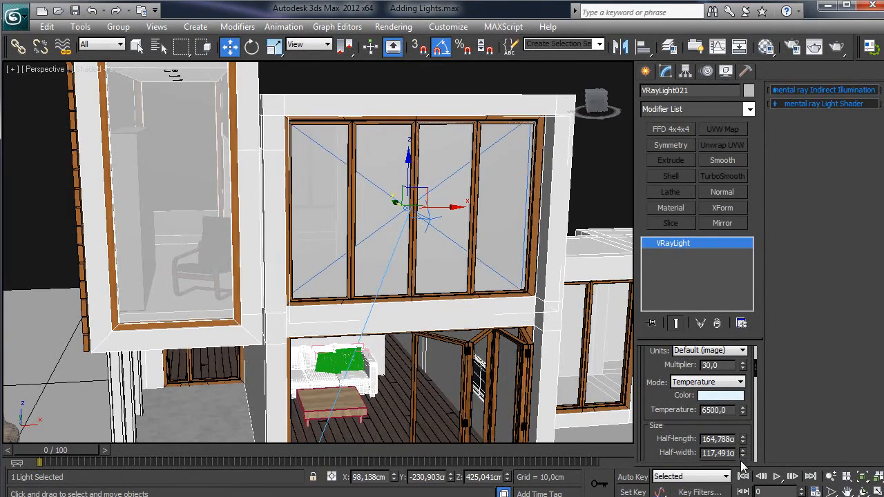
Keep the light's intensity units at Default (image) and set its multiplier to 250
{"action": "scroll", "coordinate": [395, 338], "scroll_direction": "up", "scroll_amount": 5}
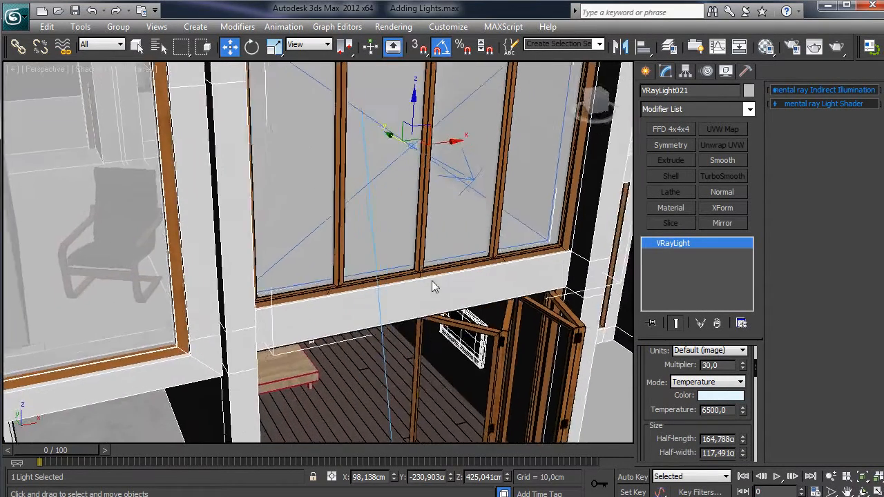
{"action": "middle_click_drag", "start_coordinate": [432, 281], "coordinate": [443, 275]}
{"action": "scroll", "coordinate": [669, 381], "scroll_direction": "up", "scroll_amount": 2}
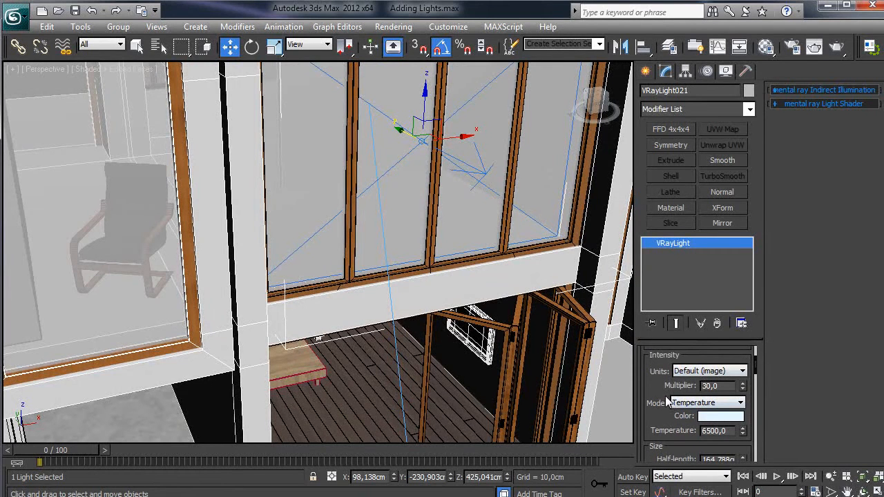
{"action": "scroll", "coordinate": [668, 398], "scroll_direction": "down", "scroll_amount": 1}
{"action": "left_click", "coordinate": [705, 360]}
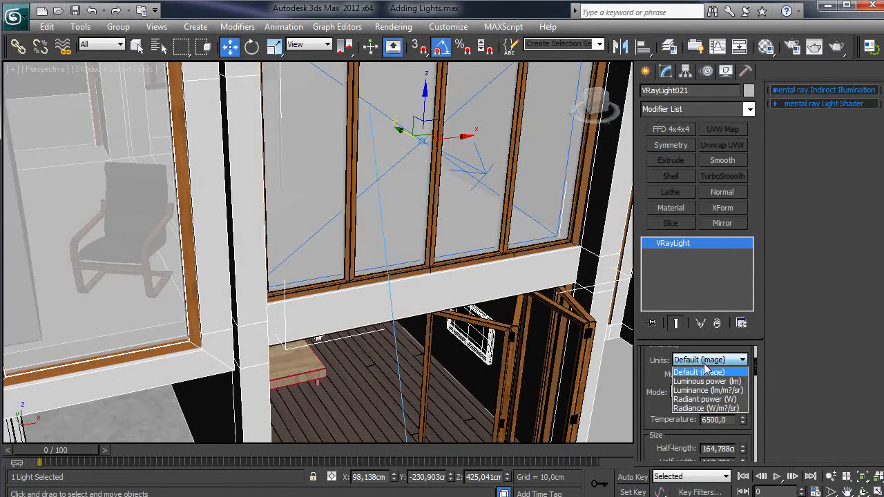
{"action": "left_click", "coordinate": [704, 372]}
{"action": "left_click_drag", "start_coordinate": [656, 379], "coordinate": [657, 371]}
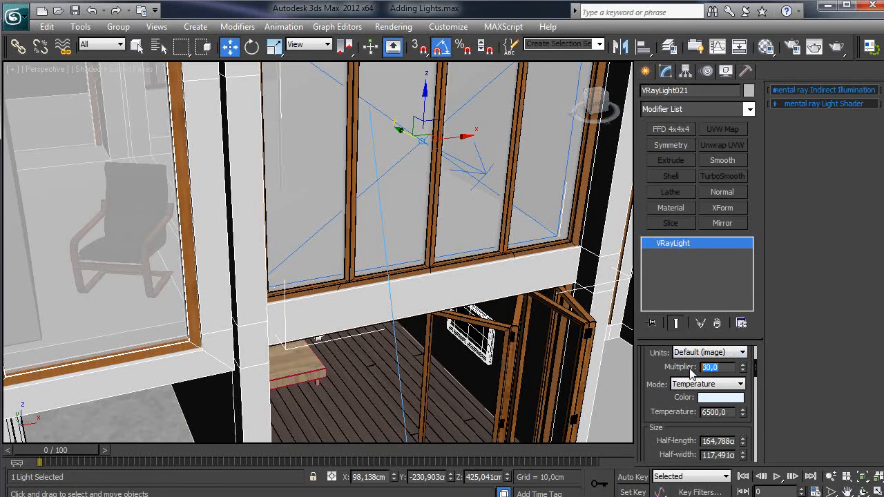
{"action": "type", "text": "250"}
{"action": "key", "text": "Return"}
Set the light's color temperature to 2500
{"action": "left_click_drag", "start_coordinate": [669, 378], "coordinate": [666, 364]}
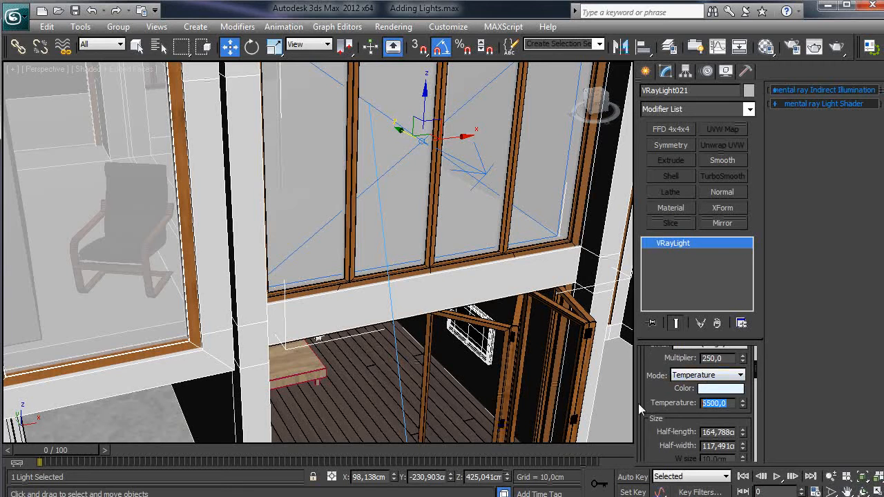
{"action": "type", "text": "2500"}
{"action": "key", "text": "Return"}
Clone the upper window light straight down into the ground-floor door opening and adjust the clone's height
{"action": "scroll", "coordinate": [332, 304], "scroll_direction": "down", "scroll_amount": 10}
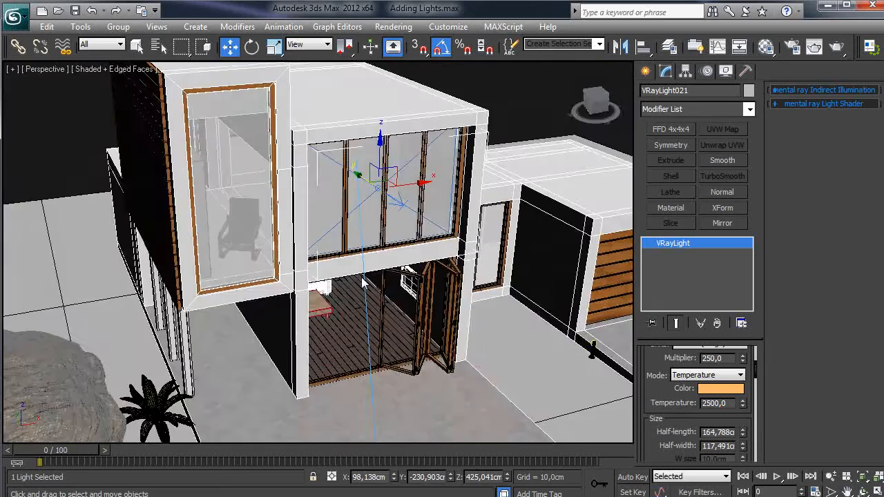
{"action": "scroll", "coordinate": [365, 290], "scroll_direction": "up", "scroll_amount": 3}
{"action": "middle_click_drag", "start_coordinate": [365, 290], "coordinate": [555, 362], "text": "alt"}
{"action": "middle_click_drag", "start_coordinate": [502, 346], "coordinate": [477, 238], "text": "alt"}
{"action": "left_click_drag", "start_coordinate": [456, 211], "coordinate": [464, 310], "text": "shift"}
{"action": "left_click", "coordinate": [441, 317]}
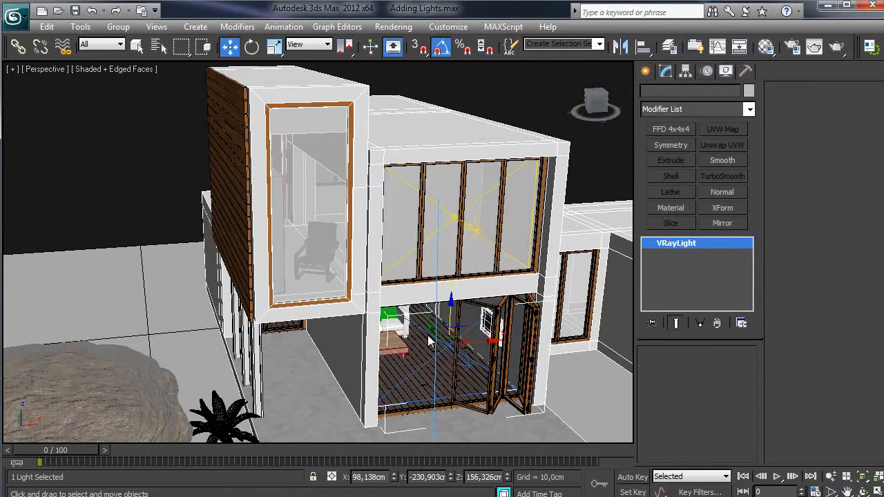
{"action": "key", "text": "z"}
{"action": "left_click_drag", "start_coordinate": [300, 224], "coordinate": [298, 187]}
Clone the light once into the tall upper window of the wood-clad volume and pull it forward to about Y -255 cm
{"action": "middle_click_drag", "start_coordinate": [304, 203], "coordinate": [428, 303], "text": "alt"}
{"action": "mouse_move", "coordinate": [426, 303]}
{"action": "left_mouse_down", "text": "shift"}
{"action": "mouse_move", "coordinate": [310, 132]}
{"action": "mouse_move", "coordinate": [279, 155]}
{"action": "left_mouse_up", "text": "shift"}
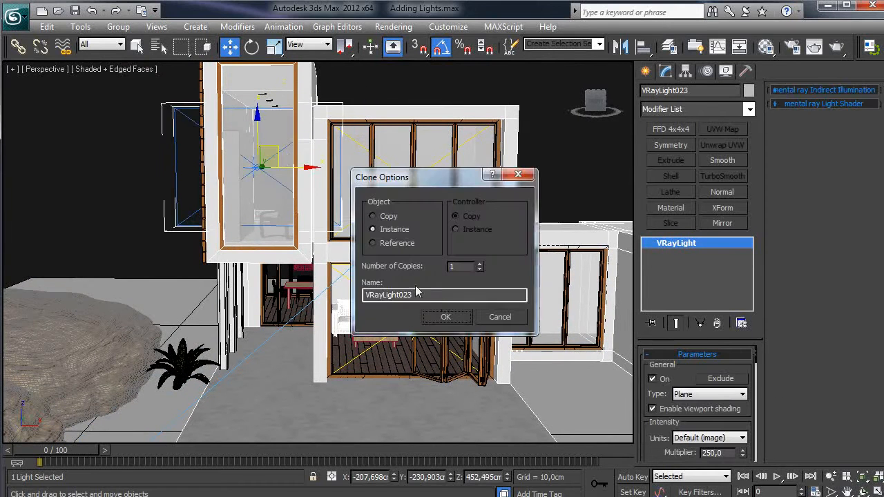
{"action": "left_click", "coordinate": [462, 318]}
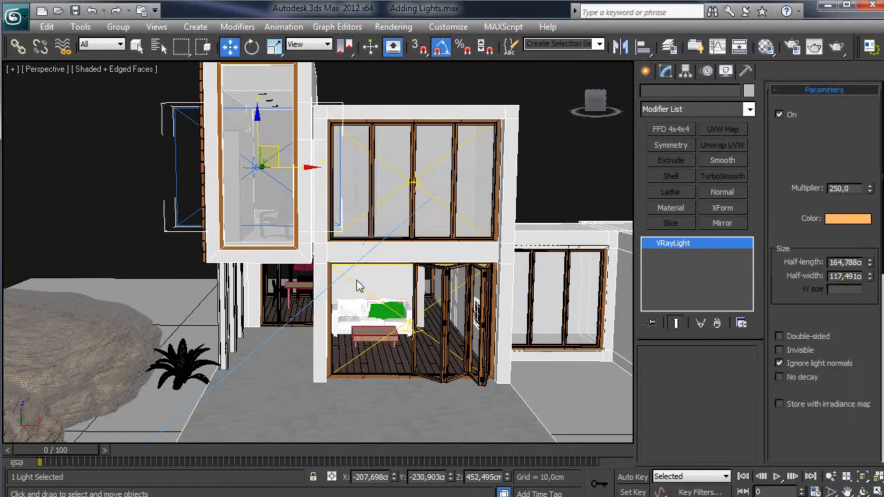
{"action": "mouse_move", "coordinate": [400, 297]}
{"action": "middle_mouse_down", "text": "alt"}
{"action": "mouse_move", "coordinate": [383, 309]}
{"action": "mouse_move", "coordinate": [378, 301]}
{"action": "middle_mouse_up", "text": "alt"}
{"action": "middle_click_drag", "start_coordinate": [305, 115], "coordinate": [344, 192]}
{"action": "scroll", "coordinate": [345, 192], "scroll_direction": "up", "scroll_amount": 2}
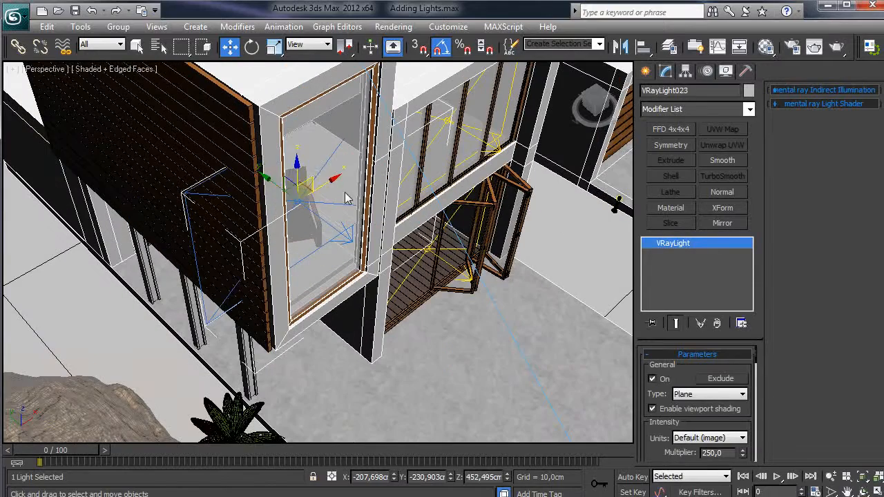
{"action": "left_click_drag", "start_coordinate": [274, 187], "coordinate": [293, 202]}
Reduce the tall window light's half-length to about 69 cm to match the window's width
{"action": "middle_click_drag", "start_coordinate": [293, 201], "coordinate": [342, 196], "text": "alt"}
{"action": "scroll", "coordinate": [342, 196], "scroll_direction": "up", "scroll_amount": 2}
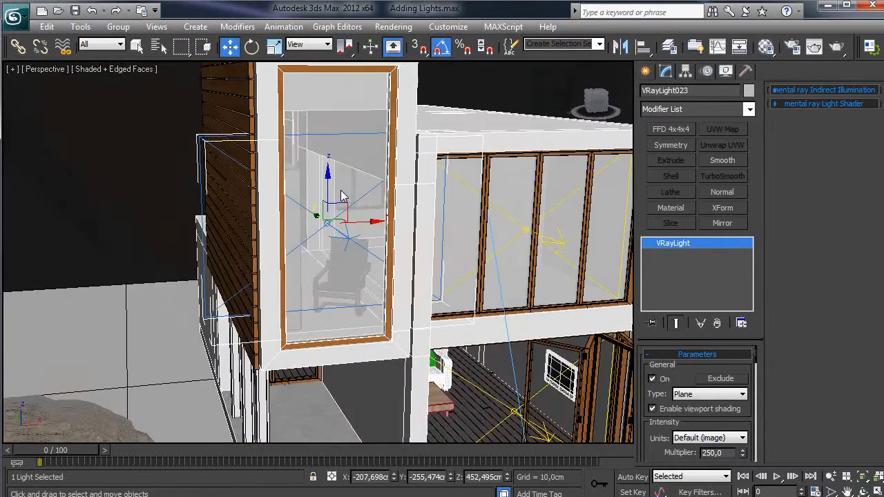
{"action": "scroll", "coordinate": [343, 196], "scroll_direction": "up", "scroll_amount": 2}
{"action": "scroll", "coordinate": [746, 442], "scroll_direction": "down", "scroll_amount": 4}
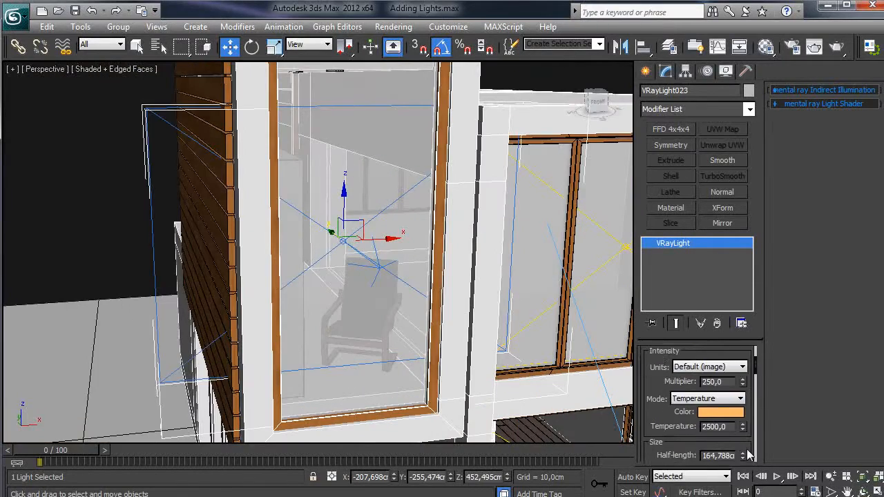
{"action": "left_click_drag", "start_coordinate": [747, 435], "coordinate": [744, 482]}
{"action": "middle_click_drag", "start_coordinate": [491, 323], "coordinate": [431, 295], "text": "alt"}
{"action": "scroll", "coordinate": [430, 294], "scroll_direction": "up", "scroll_amount": 1}
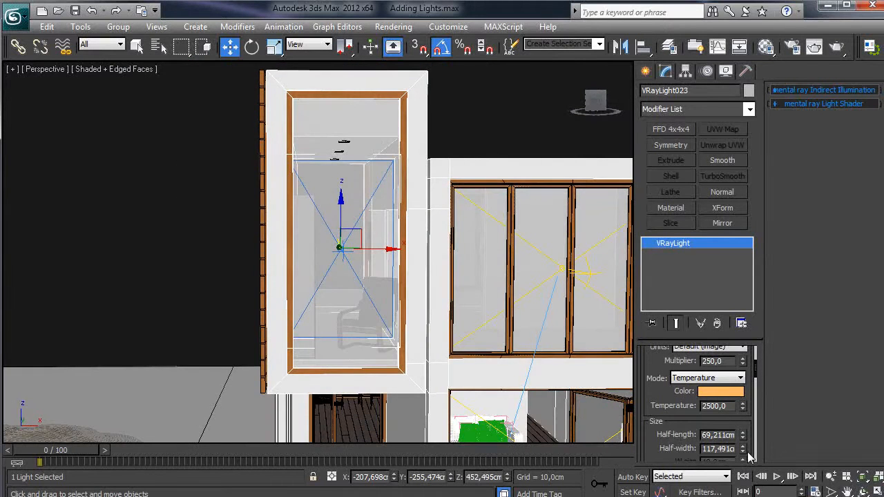
Enlarge the tall window light's half-width to about 140 cm and center it in the window at about X -202, Z 449 cm
{"action": "left_click_drag", "start_coordinate": [747, 450], "coordinate": [666, 384]}
{"action": "left_click_drag", "start_coordinate": [341, 211], "coordinate": [367, 207]}
{"action": "left_click_drag", "start_coordinate": [742, 453], "coordinate": [743, 477]}
{"action": "left_click_drag", "start_coordinate": [345, 185], "coordinate": [349, 212]}
{"action": "middle_click_drag", "start_coordinate": [396, 180], "coordinate": [467, 202], "text": "alt"}
{"action": "middle_click_drag", "start_coordinate": [323, 254], "coordinate": [226, 160], "text": "alt"}
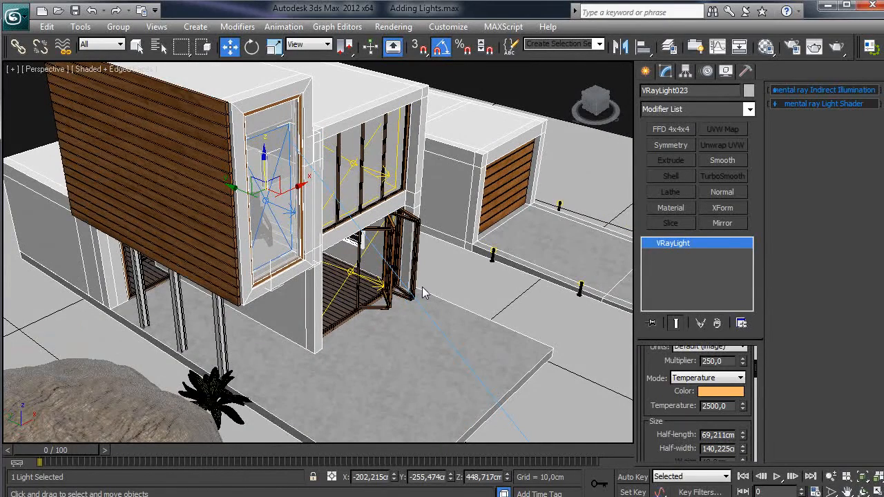
Draw a targeted VRayIES light pointing straight down beside the ground-floor entrance in the Front view, starting at about X -328, Z 222 cm
{"action": "middle_click_drag", "start_coordinate": [442, 306], "coordinate": [411, 275], "text": "alt"}
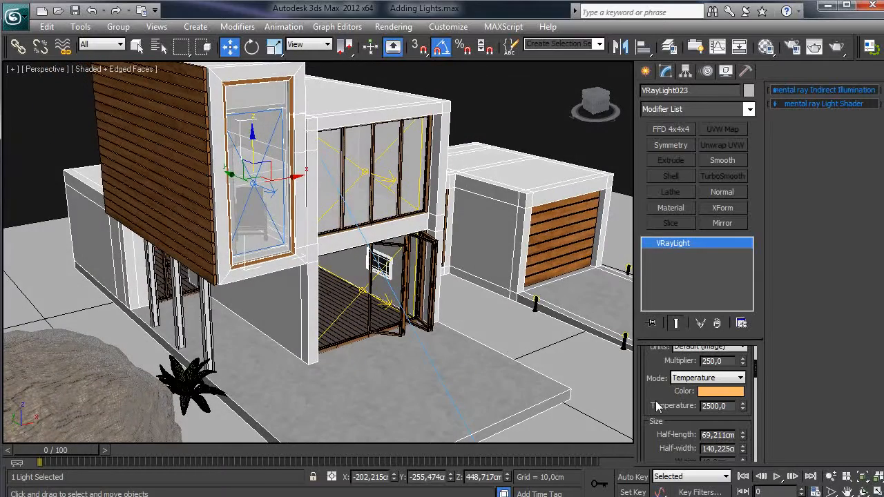
{"action": "scroll", "coordinate": [657, 405], "scroll_direction": "up", "scroll_amount": 1}
{"action": "scroll", "coordinate": [658, 406], "scroll_direction": "down", "scroll_amount": 3}
{"action": "left_click", "coordinate": [645, 71]}
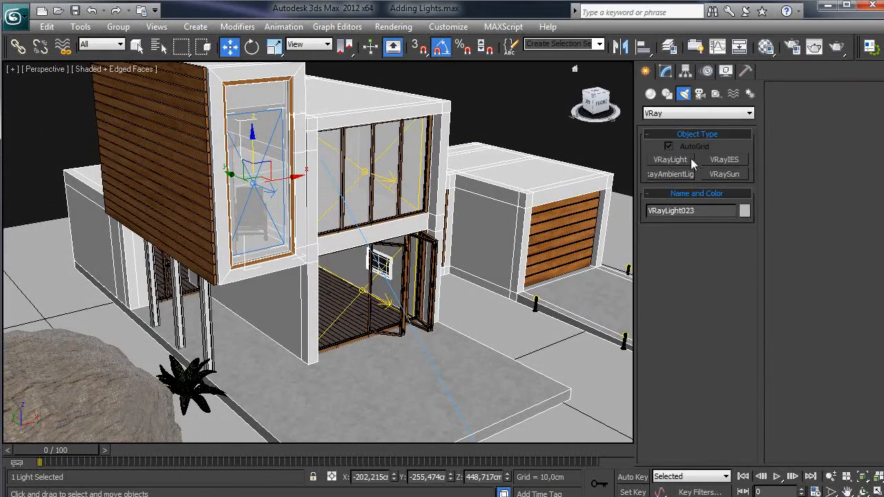
{"action": "left_click", "coordinate": [723, 160]}
{"action": "middle_click_drag", "start_coordinate": [378, 271], "coordinate": [326, 222], "text": "alt"}
{"action": "scroll", "coordinate": [326, 223], "scroll_direction": "up", "scroll_amount": 6}
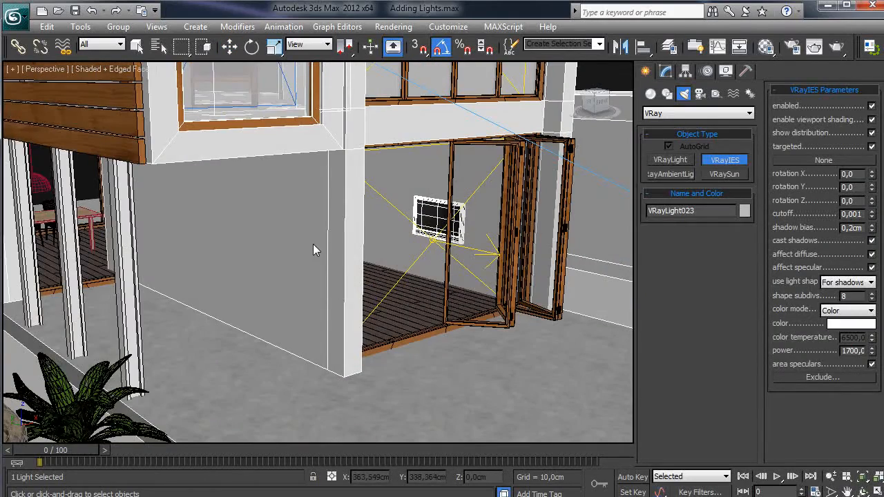
{"action": "key", "text": "f"}
{"action": "middle_click_drag", "start_coordinate": [366, 253], "coordinate": [328, 59]}
{"action": "middle_click_drag", "start_coordinate": [430, 348], "coordinate": [434, 248]}
{"action": "scroll", "coordinate": [434, 249], "scroll_direction": "down", "scroll_amount": 2}
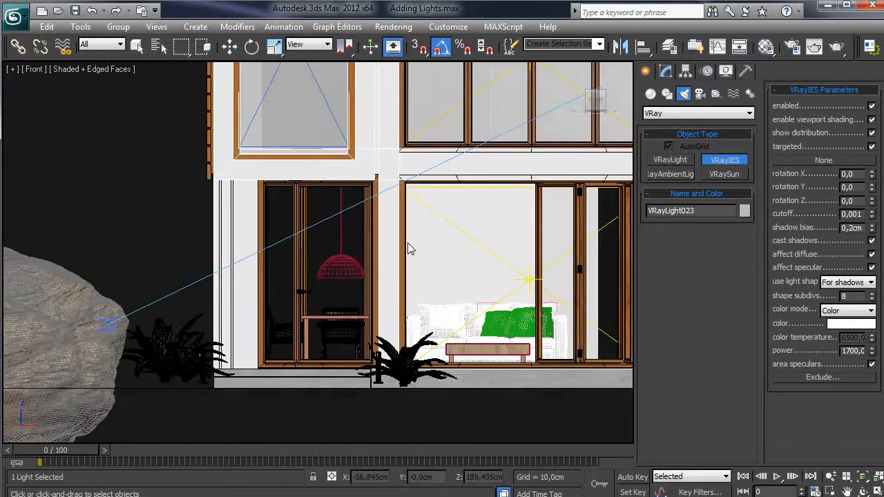
{"action": "scroll", "coordinate": [407, 248], "scroll_direction": "up", "scroll_amount": 2}
{"action": "middle_click_drag", "start_coordinate": [443, 214], "coordinate": [441, 191]}
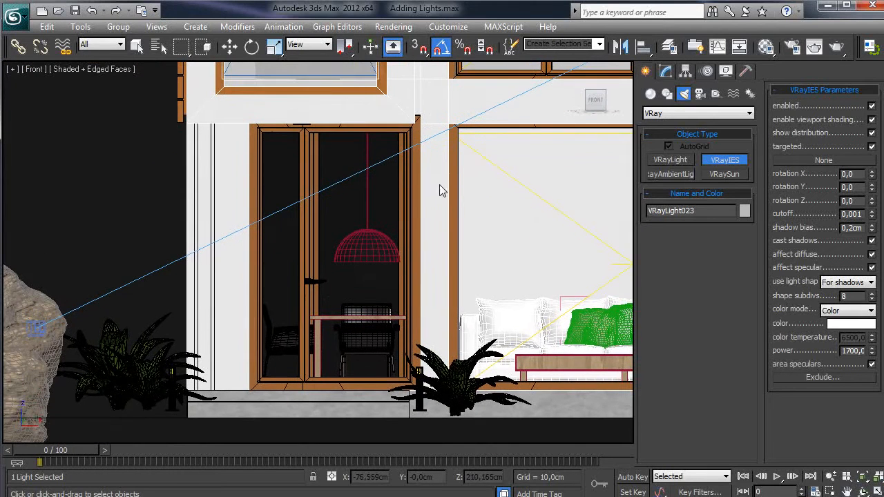
{"action": "left_click_drag", "start_coordinate": [161, 171], "coordinate": [160, 295]}
{"action": "key", "text": "w"}
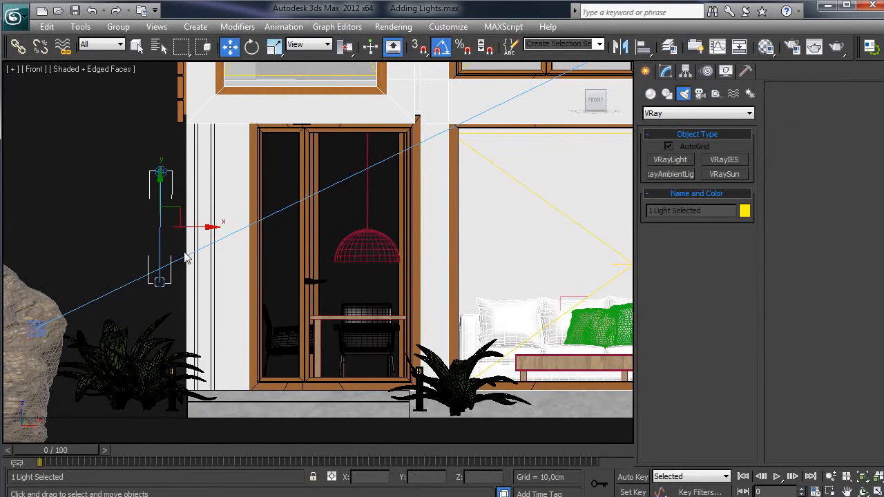
Align the IES light's target directly beneath it at X -327,67 cm and move both to about X -364, Z 241 cm
{"action": "left_click", "coordinate": [161, 171]}
{"action": "middle_click_drag", "start_coordinate": [188, 187], "coordinate": [305, 199]}
{"action": "scroll", "coordinate": [320, 184], "scroll_direction": "up", "scroll_amount": 2}
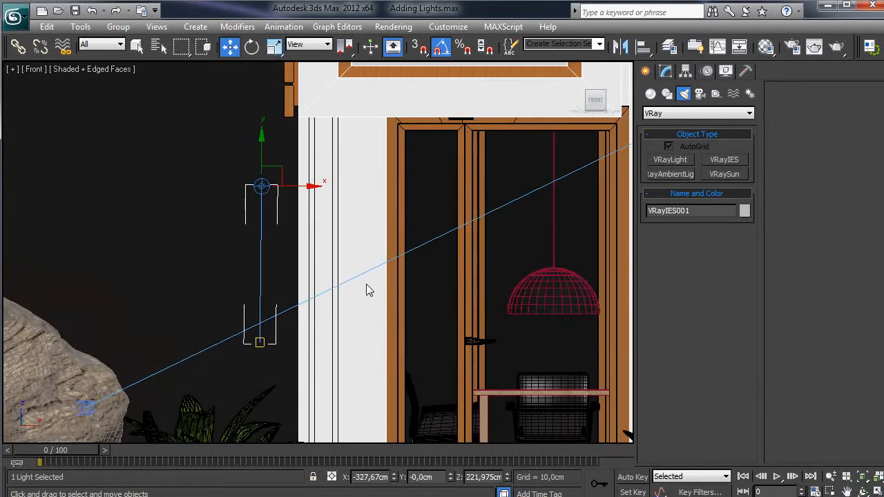
{"action": "left_click", "coordinate": [260, 343]}
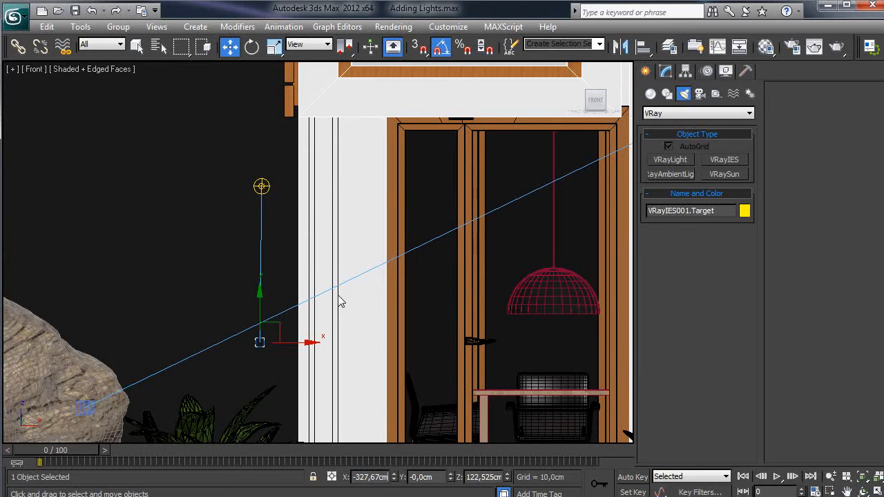
{"action": "middle_click_drag", "start_coordinate": [339, 301], "coordinate": [325, 296]}
{"action": "left_click", "coordinate": [248, 200]}
{"action": "left_click_drag", "start_coordinate": [274, 250], "coordinate": [241, 195]}
{"action": "left_click", "coordinate": [241, 195]}
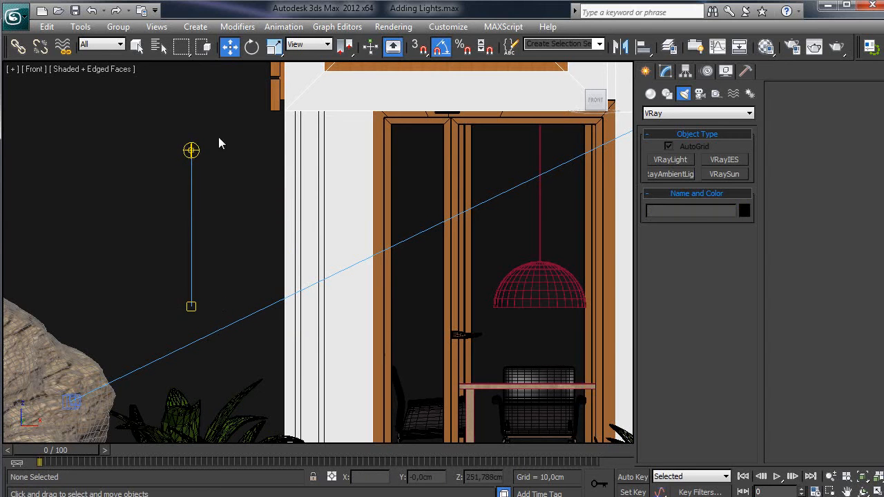
Load the 11.ies profile from the DT_Exterior project's textures folder into the IES light
{"action": "left_click", "coordinate": [191, 149]}
{"action": "left_click", "coordinate": [665, 72]}
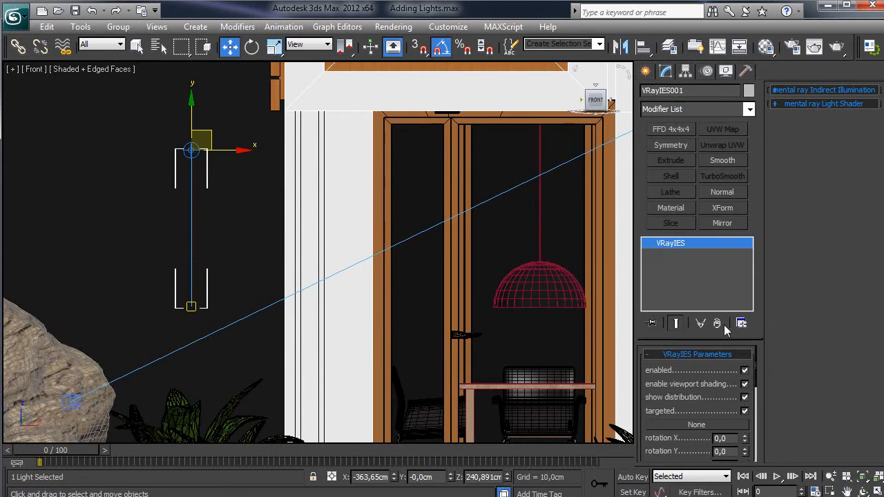
{"action": "scroll", "coordinate": [671, 380], "scroll_direction": "down", "scroll_amount": 1}
{"action": "left_click", "coordinate": [730, 406]}
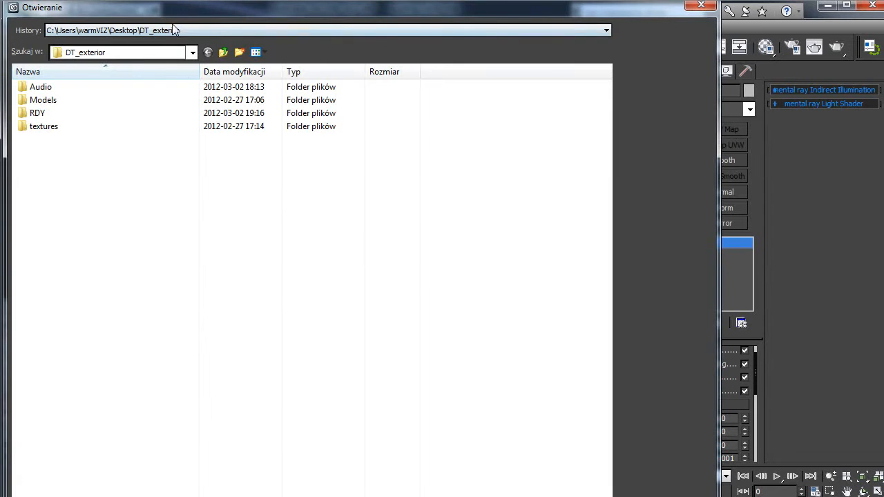
{"action": "left_click_drag", "start_coordinate": [172, 3], "coordinate": [523, 180]}
{"action": "left_click", "coordinate": [513, 205]}
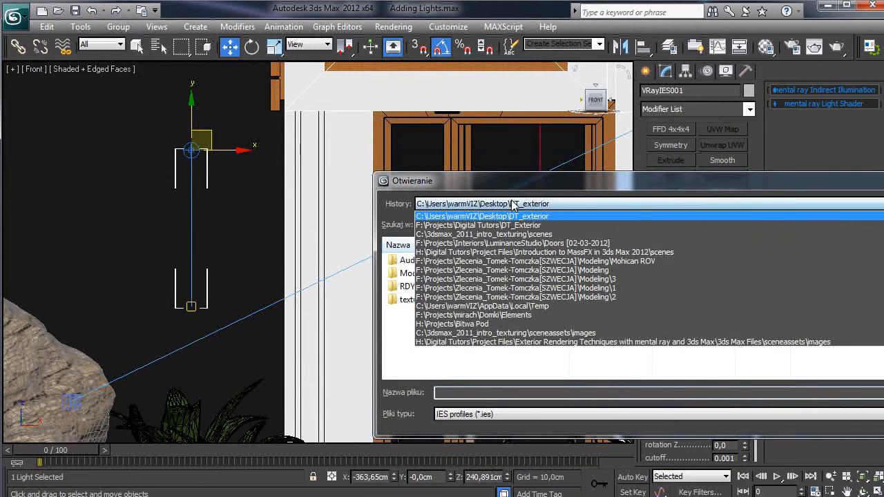
{"action": "left_click", "coordinate": [494, 225]}
{"action": "double_click", "coordinate": [487, 285]}
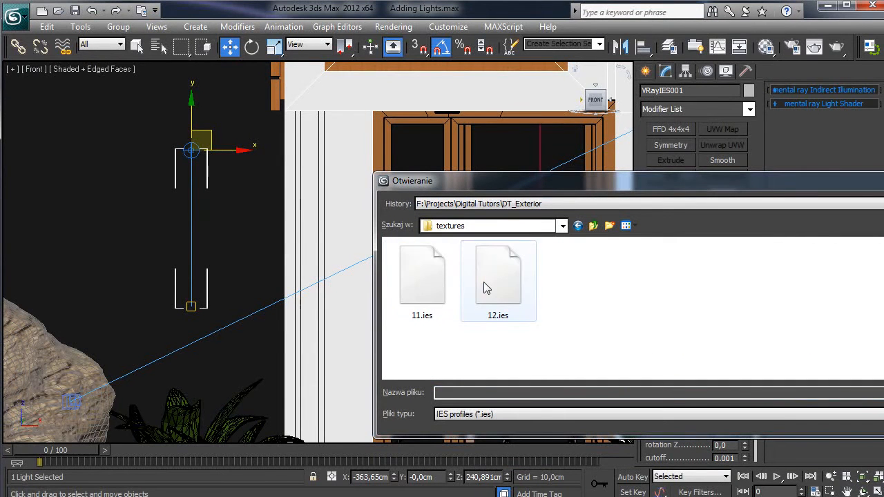
{"action": "left_click_drag", "start_coordinate": [525, 182], "coordinate": [325, 93]}
{"action": "left_click", "coordinate": [246, 176]}
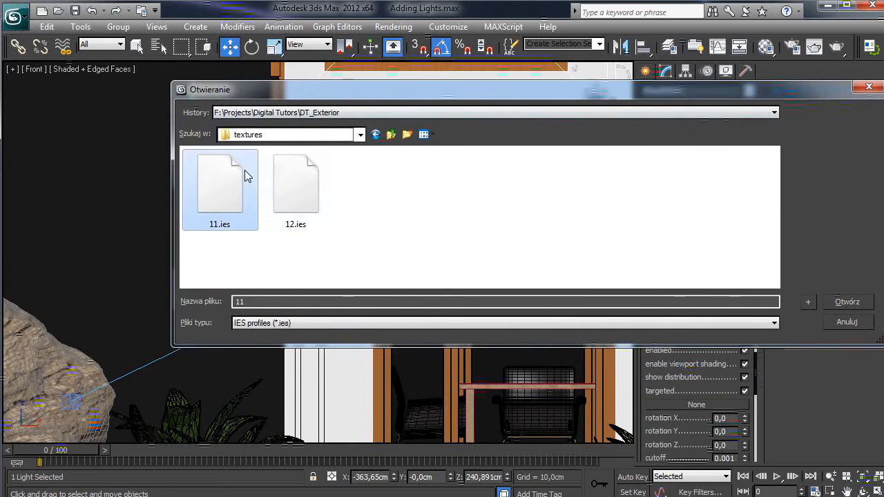
{"action": "double_click", "coordinate": [244, 171]}
Select the IES light together with its target and move the pair sideways in front of the ground-floor entrance door
{"action": "middle_click_drag", "start_coordinate": [237, 212], "coordinate": [263, 164]}
{"action": "left_click", "coordinate": [213, 262], "text": "ctrl"}
{"action": "scroll", "coordinate": [332, 252], "scroll_direction": "down", "scroll_amount": 2}
{"action": "middle_click_drag", "start_coordinate": [332, 252], "coordinate": [258, 281]}
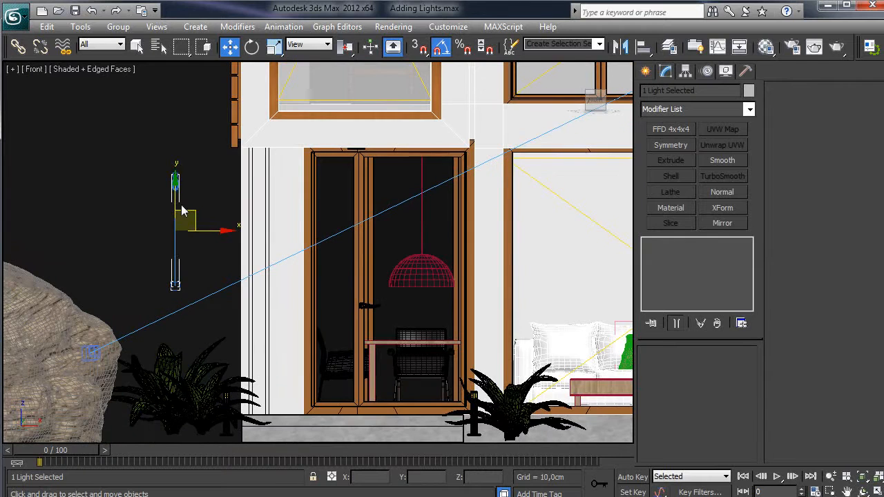
{"action": "left_click_drag", "start_coordinate": [193, 217], "coordinate": [375, 201]}
Position the IES light and its target beneath the middle recessed porch fixture, at about X -201, Y -28, Z 264 cm
{"action": "key", "text": "p"}
{"action": "middle_click_drag", "start_coordinate": [376, 199], "coordinate": [397, 220], "text": "alt"}
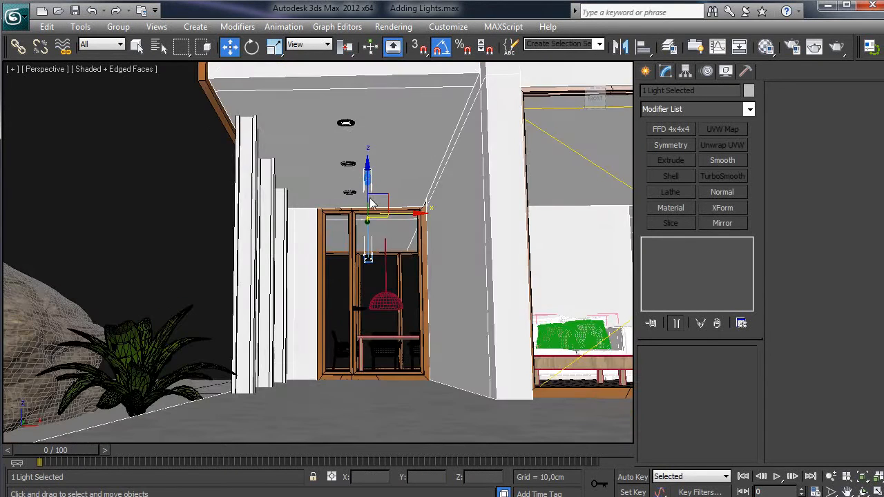
{"action": "left_click_drag", "start_coordinate": [398, 220], "coordinate": [375, 220]}
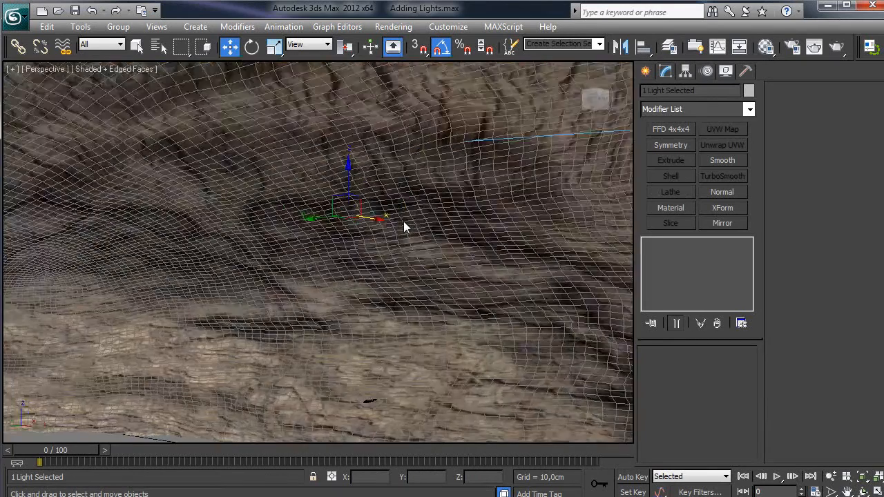
{"action": "middle_click_drag", "start_coordinate": [403, 221], "coordinate": [393, 250], "text": "alt"}
{"action": "left_click_drag", "start_coordinate": [394, 249], "coordinate": [481, 245]}
{"action": "middle_click_drag", "start_coordinate": [481, 245], "coordinate": [494, 251], "text": "alt"}
{"action": "left_click_drag", "start_coordinate": [483, 246], "coordinate": [506, 249]}
{"action": "middle_click_drag", "start_coordinate": [506, 250], "coordinate": [416, 288], "text": "alt"}
{"action": "middle_click_drag", "start_coordinate": [444, 196], "coordinate": [301, 239], "text": "alt"}
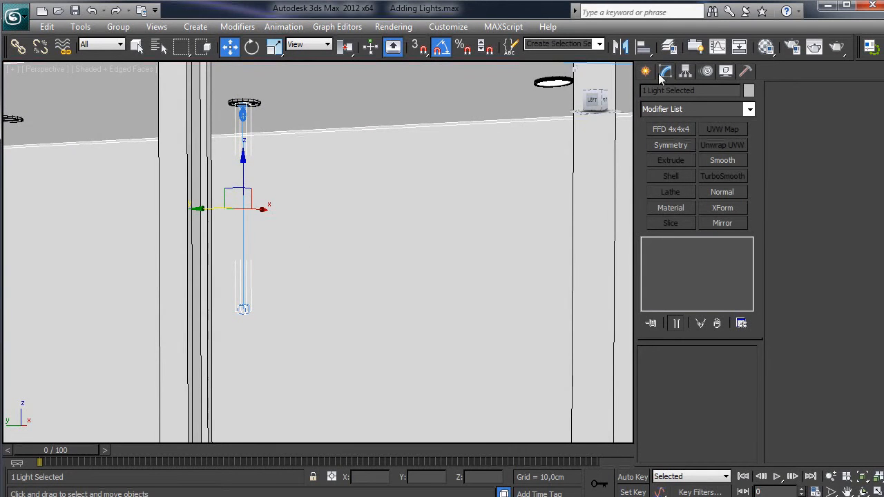
Restrict the selection filter to Lights and select the IES light under the middle porch fixture
{"action": "left_click", "coordinate": [245, 115]}
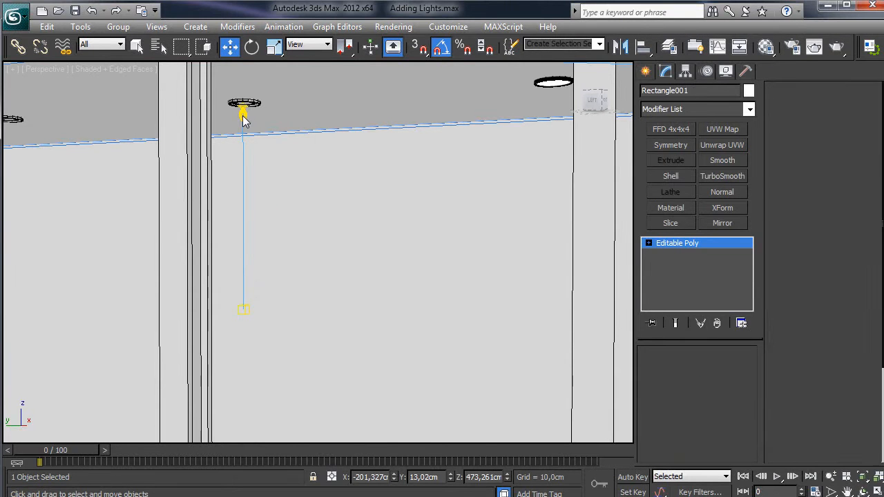
{"action": "left_click", "coordinate": [102, 45]}
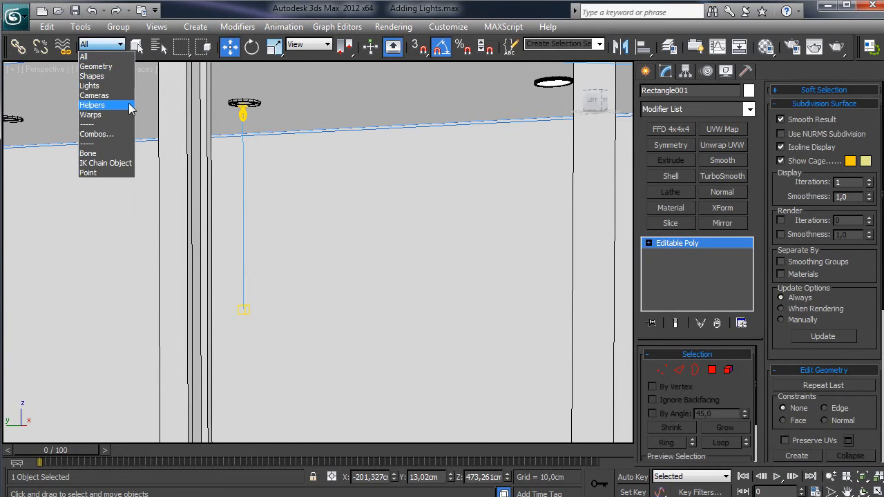
{"action": "left_click", "coordinate": [103, 84]}
{"action": "left_click", "coordinate": [241, 114]}
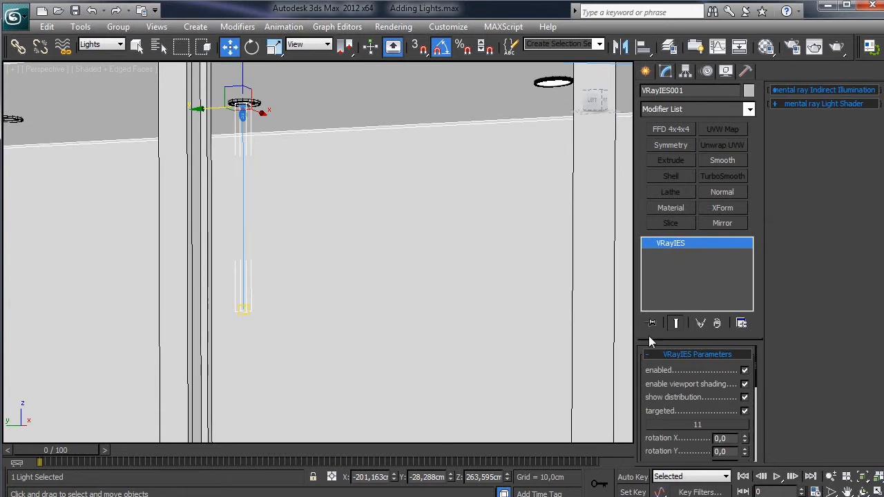
Set the IES light's color mode to Temperature at 3500 and its power to 18000
{"action": "scroll", "coordinate": [686, 390], "scroll_direction": "down", "scroll_amount": 6}
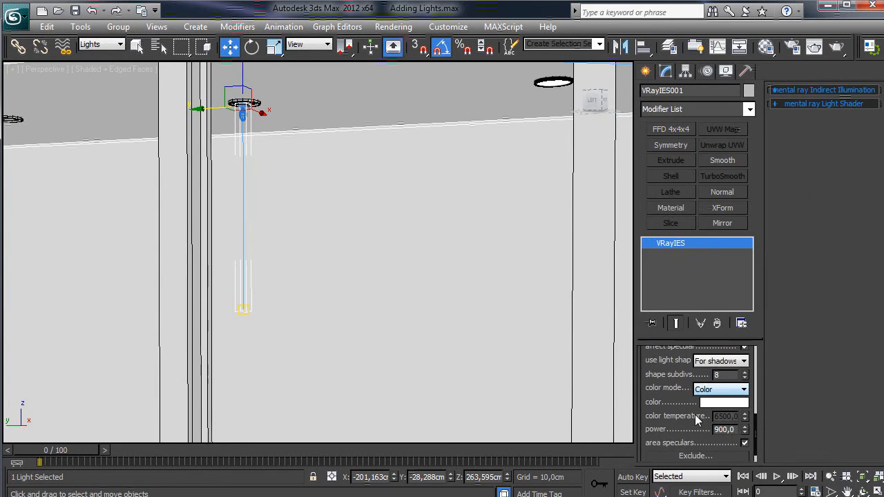
{"action": "left_click", "coordinate": [720, 375]}
{"action": "left_click", "coordinate": [718, 398]}
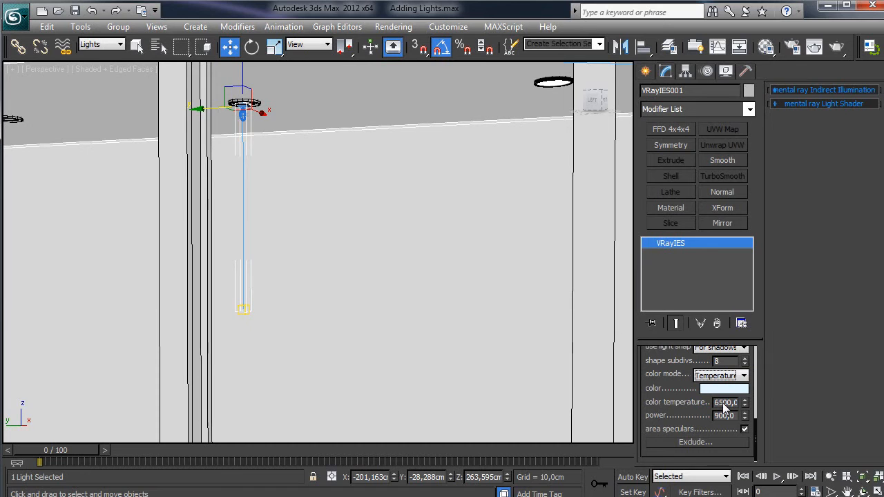
{"action": "type", "text": "3"}
{"action": "key", "text": "Return"}
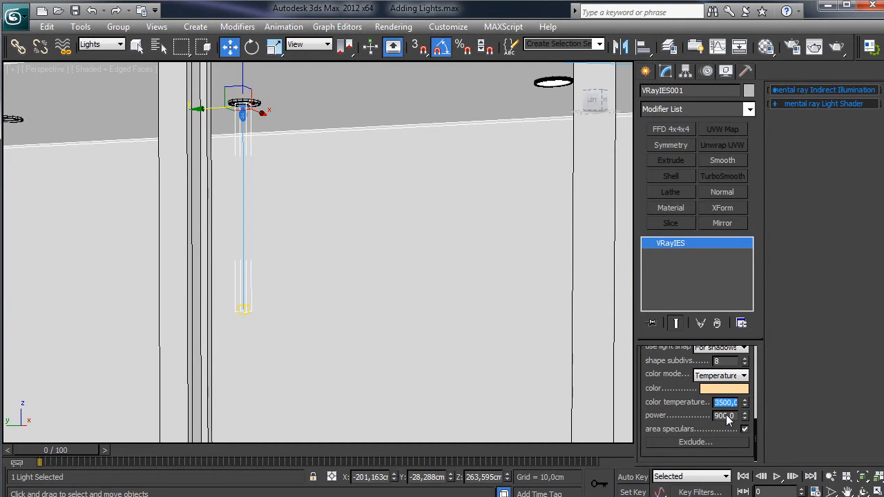
{"action": "left_click", "coordinate": [726, 416]}
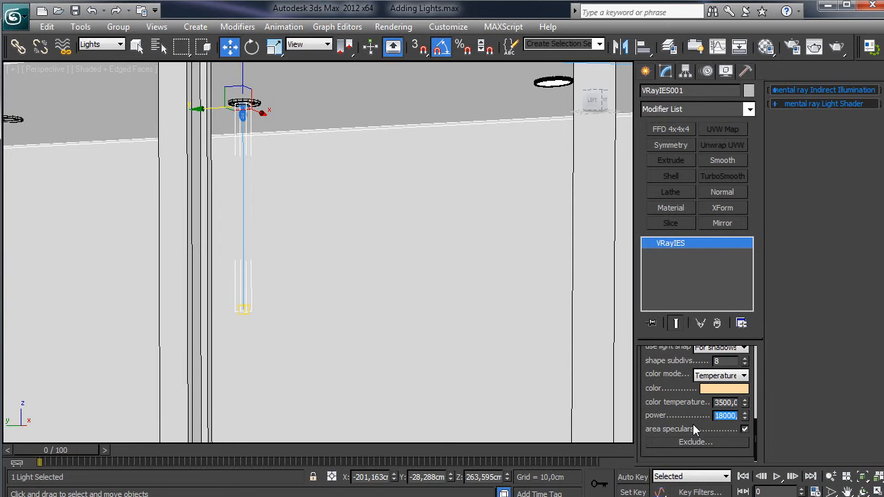
Clone the IES light with its target once to the recessed porch fixture nearest the entrance door
{"action": "scroll", "coordinate": [404, 291], "scroll_direction": "down", "scroll_amount": 3}
{"action": "middle_click_drag", "start_coordinate": [405, 291], "coordinate": [344, 248], "text": "alt"}
{"action": "scroll", "coordinate": [357, 248], "scroll_direction": "up", "scroll_amount": 2}
{"action": "middle_click_drag", "start_coordinate": [272, 244], "coordinate": [390, 253], "text": "alt"}
{"action": "left_click", "coordinate": [290, 293], "text": "ctrl"}
{"action": "mouse_move", "coordinate": [390, 252]}
{"action": "left_mouse_down"}
{"action": "mouse_move", "coordinate": [185, 235]}
{"action": "mouse_move", "coordinate": [211, 235]}
{"action": "left_mouse_up"}
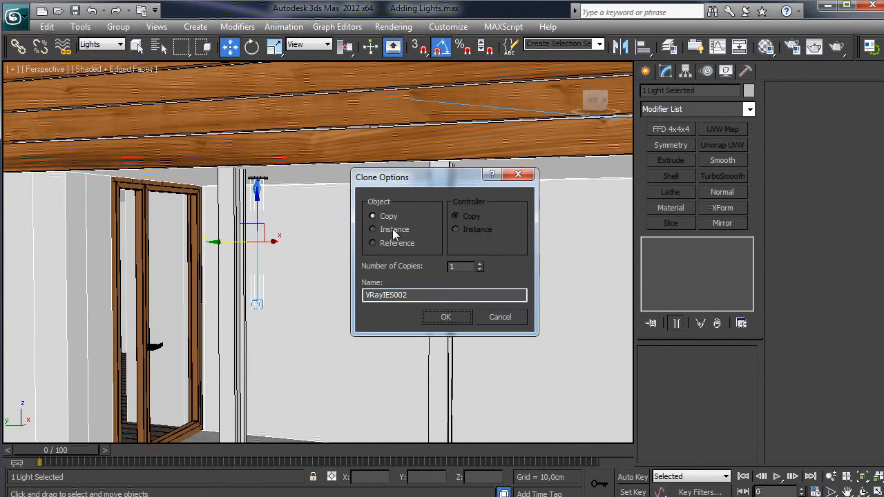
{"action": "left_click", "coordinate": [460, 319]}
Clone the IES light pair to the outermost porch fixture and fine-tune its position along Y
{"action": "middle_click_drag", "start_coordinate": [460, 319], "coordinate": [285, 315]}
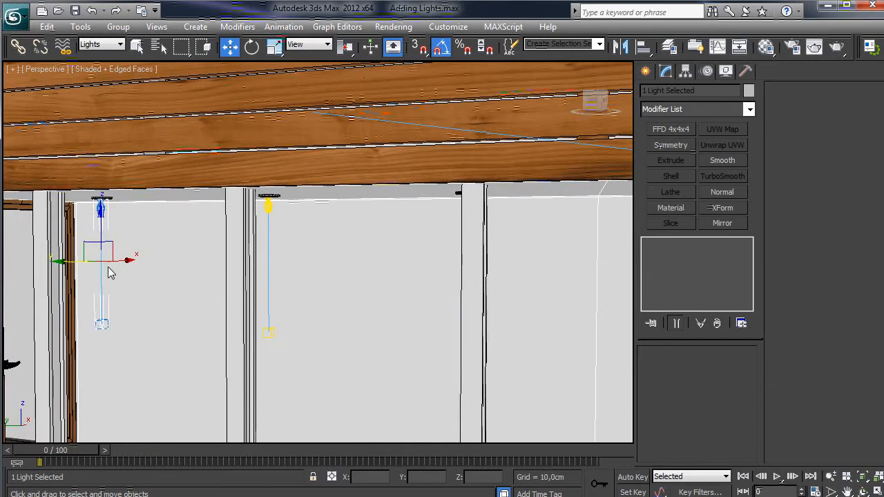
{"action": "mouse_move", "coordinate": [76, 260]}
{"action": "left_mouse_down", "text": "shift"}
{"action": "mouse_move", "coordinate": [445, 281]}
{"action": "mouse_move", "coordinate": [434, 278]}
{"action": "left_mouse_up", "text": "shift"}
{"action": "left_click", "coordinate": [450, 316]}
{"action": "scroll", "coordinate": [437, 308], "scroll_direction": "down", "scroll_amount": 3}
{"action": "scroll", "coordinate": [426, 272], "scroll_direction": "down", "scroll_amount": 1}
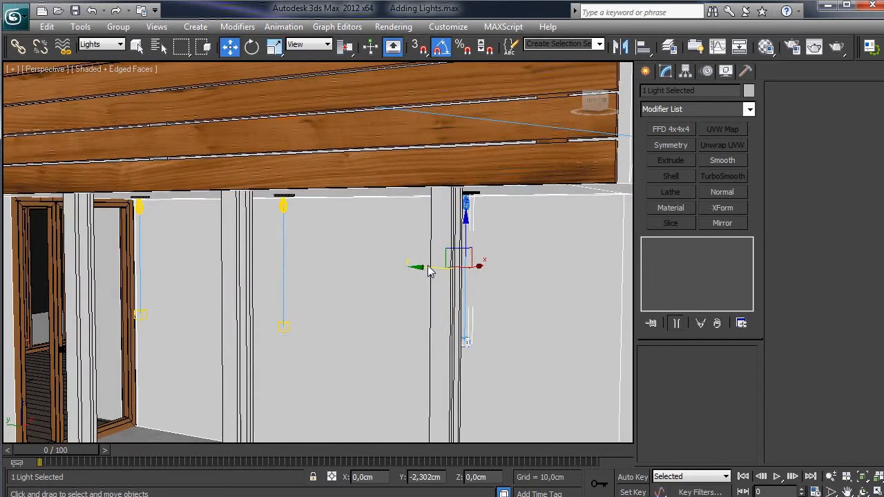
Clone the IES light pair up into the tall-window room and align it just below the front ceiling fixture
{"action": "scroll", "coordinate": [448, 278], "scroll_direction": "down", "scroll_amount": 3}
{"action": "scroll", "coordinate": [447, 278], "scroll_direction": "down", "scroll_amount": 6}
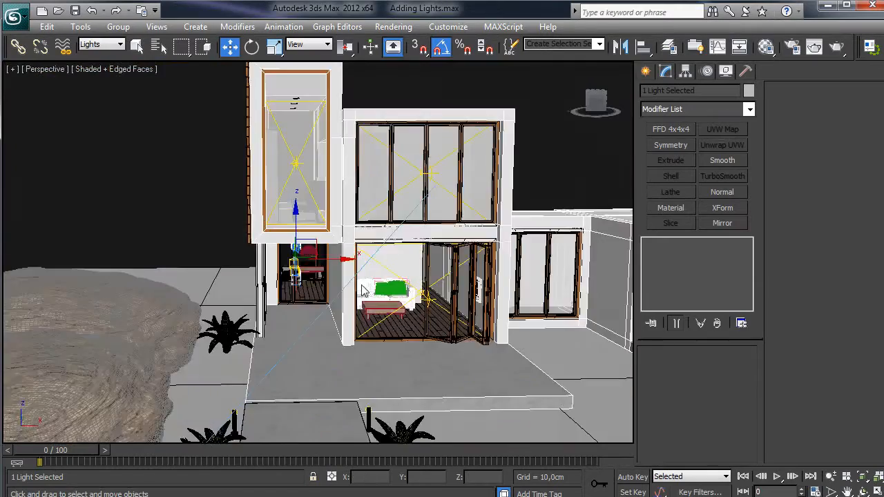
{"action": "middle_click_drag", "start_coordinate": [361, 286], "coordinate": [239, 275], "text": "alt"}
{"action": "middle_click_drag", "start_coordinate": [184, 233], "coordinate": [289, 325], "text": "alt"}
{"action": "scroll", "coordinate": [264, 298], "scroll_direction": "up", "scroll_amount": 3}
{"action": "left_click_drag", "start_coordinate": [295, 345], "coordinate": [296, 146], "text": "shift"}
{"action": "left_click", "coordinate": [429, 321]}
{"action": "scroll", "coordinate": [345, 205], "scroll_direction": "up", "scroll_amount": 5}
{"action": "mouse_move", "coordinate": [345, 205]}
{"action": "middle_mouse_down", "text": "alt"}
{"action": "mouse_move", "coordinate": [355, 245]}
{"action": "mouse_move", "coordinate": [313, 304]}
{"action": "middle_mouse_up", "text": "alt"}
{"action": "left_click_drag", "start_coordinate": [314, 304], "coordinate": [333, 281]}
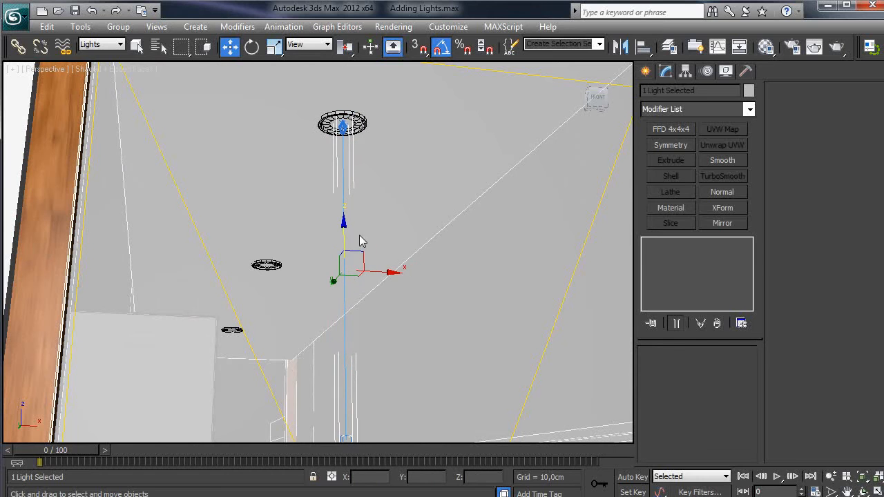
{"action": "left_click_drag", "start_coordinate": [343, 231], "coordinate": [344, 244]}
{"action": "middle_click_drag", "start_coordinate": [333, 319], "coordinate": [332, 261]}
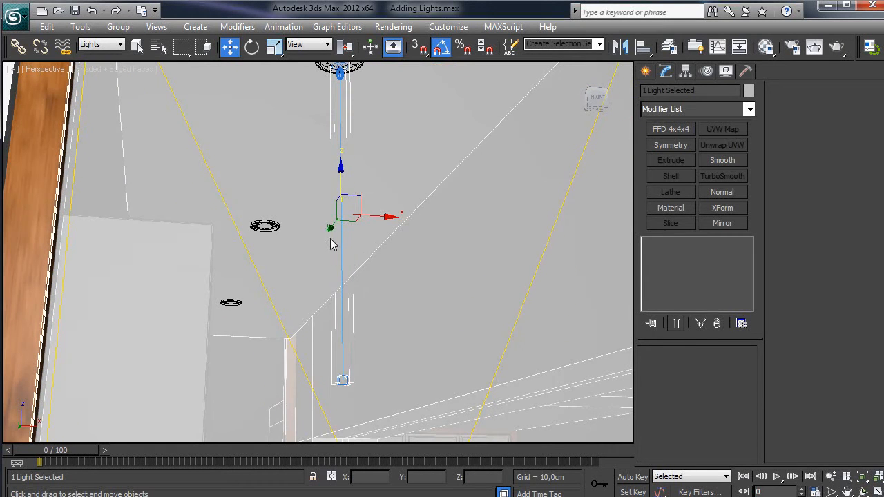
Clone the upper-room IES light as an instance to the middle ceiling fixture and fine-tune its position
{"action": "left_click_drag", "start_coordinate": [331, 234], "coordinate": [230, 335], "text": "shift"}
{"action": "left_click", "coordinate": [387, 230]}
{"action": "left_click", "coordinate": [448, 315]}
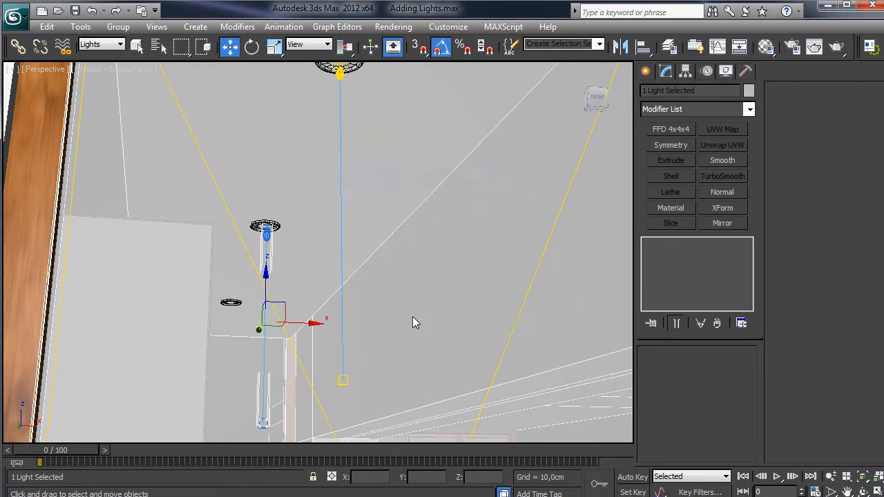
{"action": "key", "text": "z"}
{"action": "middle_click_drag", "start_coordinate": [333, 277], "coordinate": [325, 259], "text": "alt"}
{"action": "left_click_drag", "start_coordinate": [316, 270], "coordinate": [314, 280]}
Clone the upper-room IES light pair once more to the rearmost ceiling fixture
{"action": "middle_click_drag", "start_coordinate": [348, 302], "coordinate": [356, 240]}
{"action": "left_click_drag", "start_coordinate": [327, 215], "coordinate": [291, 395], "text": "shift"}
{"action": "left_click", "coordinate": [429, 316]}
{"action": "key", "text": "z"}
{"action": "mouse_move", "coordinate": [352, 278]}
{"action": "middle_mouse_down", "text": "alt"}
{"action": "mouse_move", "coordinate": [380, 260]}
{"action": "mouse_move", "coordinate": [368, 267]}
{"action": "middle_mouse_up", "text": "alt"}
Clone the upper-room IES light pair across to the garage and move the clone toward the front of the garage
{"action": "scroll", "coordinate": [369, 271], "scroll_direction": "down", "scroll_amount": 10}
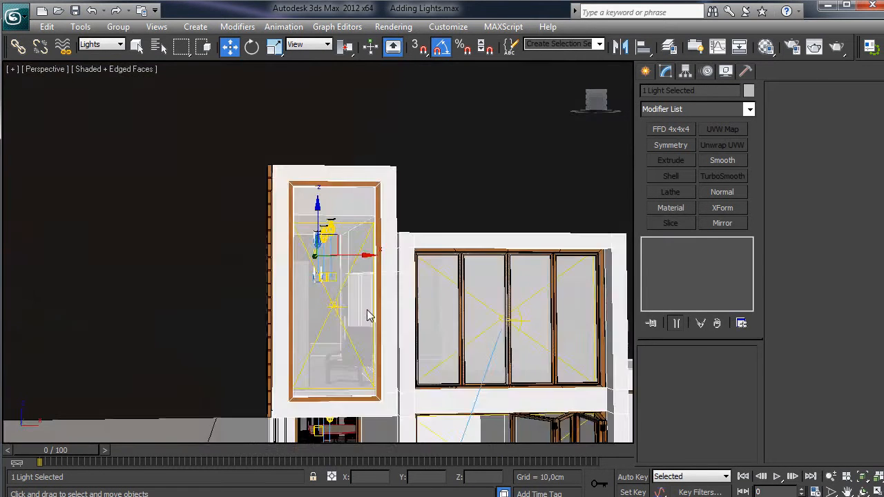
{"action": "mouse_move", "coordinate": [267, 195]}
{"action": "left_mouse_down", "text": "shift"}
{"action": "mouse_move", "coordinate": [422, 238]}
{"action": "mouse_move", "coordinate": [441, 304]}
{"action": "left_mouse_up", "text": "shift"}
{"action": "left_click", "coordinate": [445, 316]}
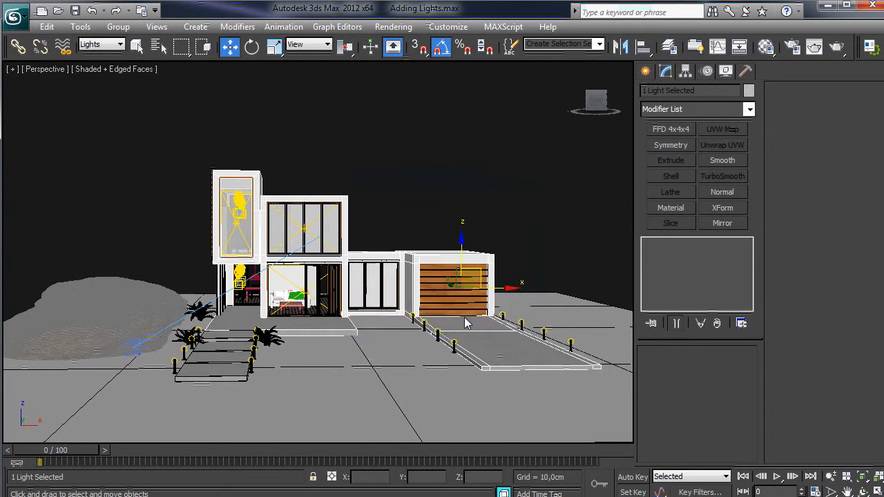
{"action": "key", "text": "z"}
{"action": "scroll", "coordinate": [363, 281], "scroll_direction": "down", "scroll_amount": 8}
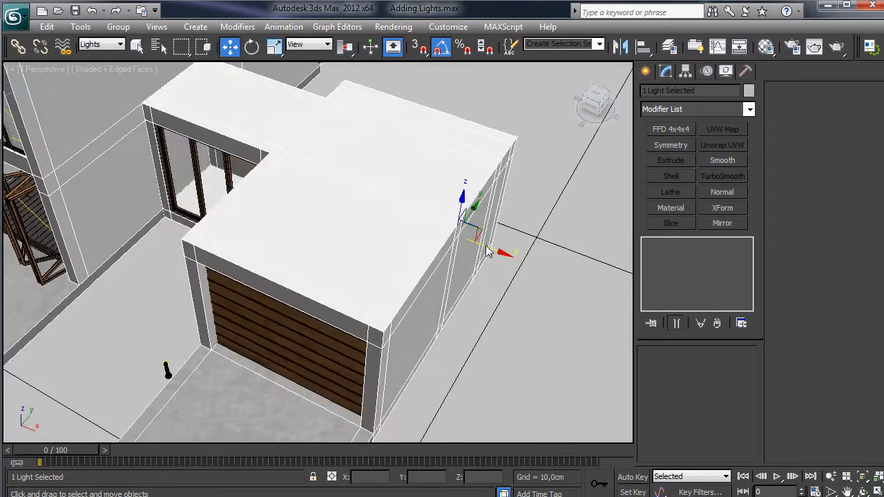
{"action": "middle_click_drag", "start_coordinate": [486, 246], "coordinate": [472, 250], "text": "alt"}
{"action": "left_click_drag", "start_coordinate": [481, 236], "coordinate": [246, 307]}
Align the cloned IES light pair just below the first ceiling fixture above the wooden garage door
{"action": "key", "text": "z"}
{"action": "middle_click_drag", "start_coordinate": [294, 310], "coordinate": [392, 273], "text": "alt"}
{"action": "scroll", "coordinate": [378, 339], "scroll_direction": "up", "scroll_amount": 2}
{"action": "left_click_drag", "start_coordinate": [384, 389], "coordinate": [427, 242]}
{"action": "key", "text": "z"}
{"action": "mouse_move", "coordinate": [347, 263]}
{"action": "middle_mouse_down", "text": "alt"}
{"action": "mouse_move", "coordinate": [419, 253]}
{"action": "mouse_move", "coordinate": [336, 272]}
{"action": "middle_mouse_up", "text": "alt"}
{"action": "middle_click_drag", "start_coordinate": [313, 310], "coordinate": [264, 243], "text": "alt"}
{"action": "left_click_drag", "start_coordinate": [358, 315], "coordinate": [369, 317]}
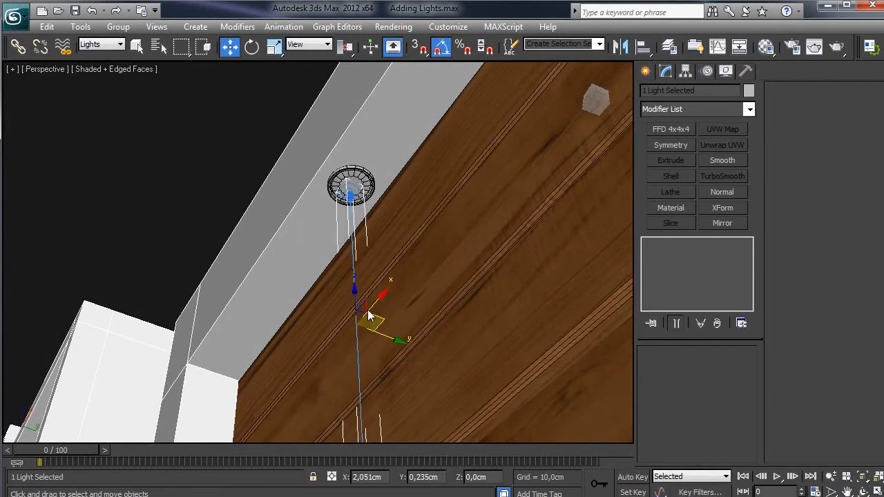
{"action": "middle_click_drag", "start_coordinate": [369, 317], "coordinate": [437, 361], "text": "alt"}
{"action": "mouse_move", "coordinate": [355, 284]}
{"action": "left_mouse_down"}
{"action": "mouse_move", "coordinate": [357, 263]}
{"action": "mouse_move", "coordinate": [389, 314]}
{"action": "mouse_move", "coordinate": [368, 285]}
{"action": "left_mouse_up"}
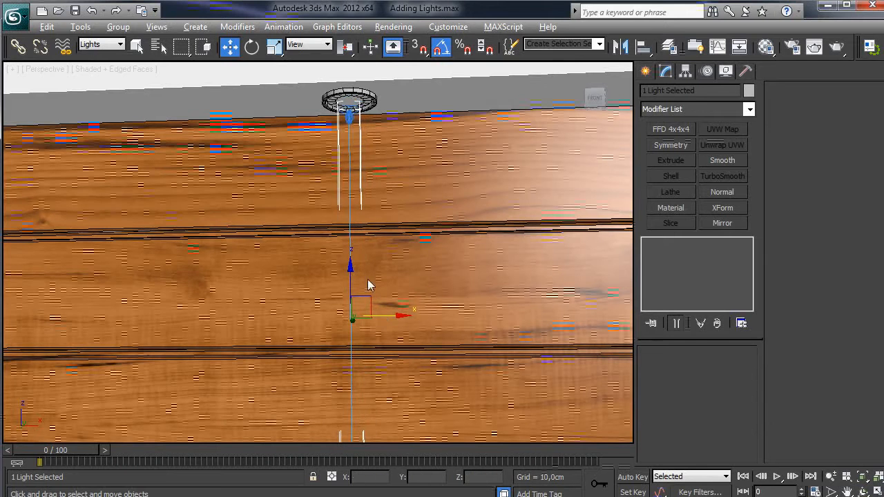
Clone the garage IES light pair along X as an instance to the second fixture, then clear the selection
{"action": "scroll", "coordinate": [368, 285], "scroll_direction": "down", "scroll_amount": 8}
{"action": "left_click_drag", "start_coordinate": [241, 268], "coordinate": [404, 258], "text": "shift"}
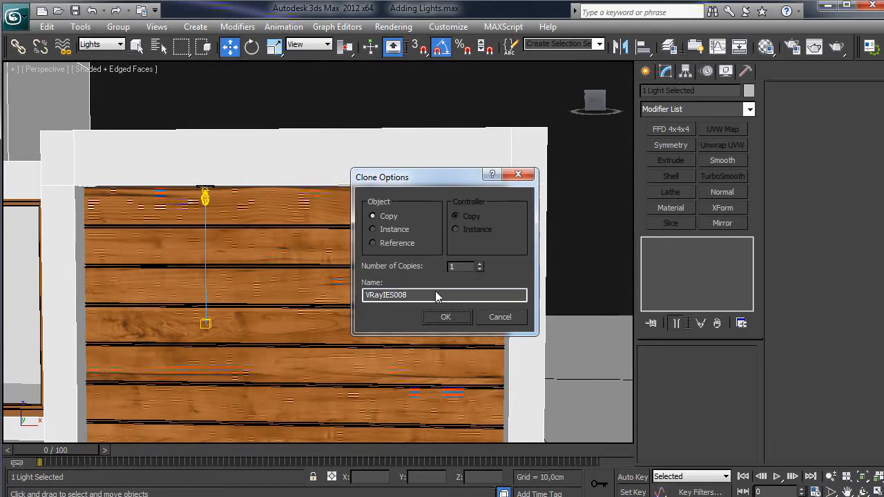
{"action": "left_click", "coordinate": [376, 229]}
{"action": "left_click", "coordinate": [446, 317]}
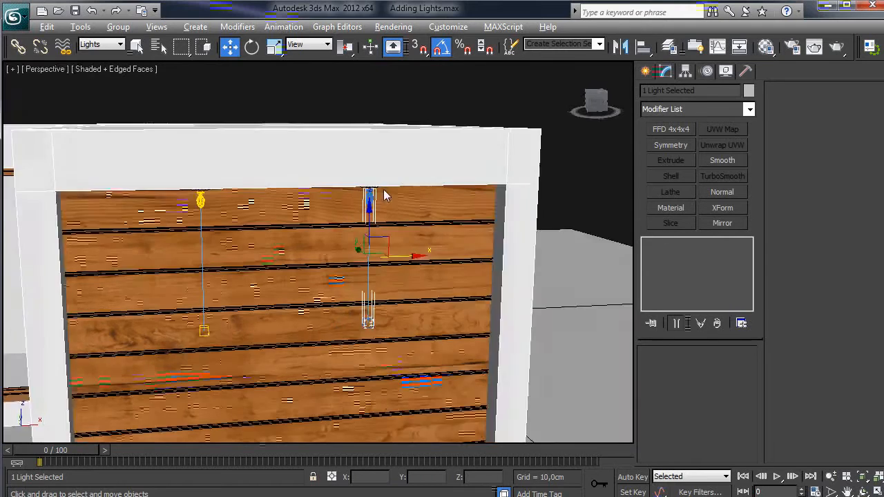
{"action": "middle_click_drag", "start_coordinate": [384, 190], "coordinate": [531, 178], "text": "alt"}
{"action": "left_click", "coordinate": [531, 177]}
Examine the plane lights behind the folding-door opening and the four-panel upper window
{"action": "scroll", "coordinate": [442, 279], "scroll_direction": "down", "scroll_amount": 6}
{"action": "scroll", "coordinate": [404, 243], "scroll_direction": "up", "scroll_amount": 3}
{"action": "middle_click_drag", "start_coordinate": [178, 286], "coordinate": [410, 253]}
{"action": "scroll", "coordinate": [403, 243], "scroll_direction": "up", "scroll_amount": 3}
{"action": "scroll", "coordinate": [435, 256], "scroll_direction": "up", "scroll_amount": 3}
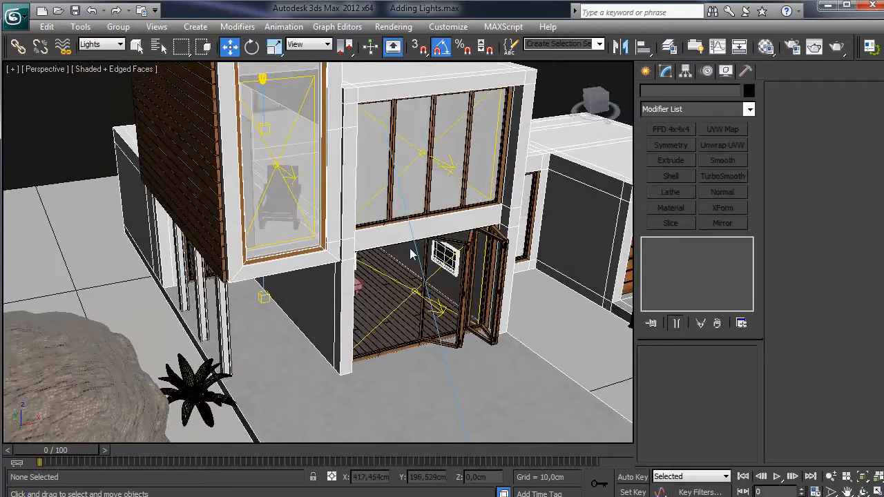
{"action": "middle_click_drag", "start_coordinate": [518, 214], "coordinate": [420, 273]}
{"action": "middle_click_drag", "start_coordinate": [490, 275], "coordinate": [349, 192], "text": "alt"}
{"action": "middle_click_drag", "start_coordinate": [357, 298], "coordinate": [315, 320], "text": "alt"}
{"action": "scroll", "coordinate": [347, 290], "scroll_direction": "up", "scroll_amount": 5}
{"action": "mouse_move", "coordinate": [347, 281]}
{"action": "middle_mouse_down", "text": "alt"}
{"action": "mouse_move", "coordinate": [338, 273]}
{"action": "mouse_move", "coordinate": [343, 254]}
{"action": "mouse_move", "coordinate": [344, 270]}
{"action": "middle_mouse_up", "text": "alt"}
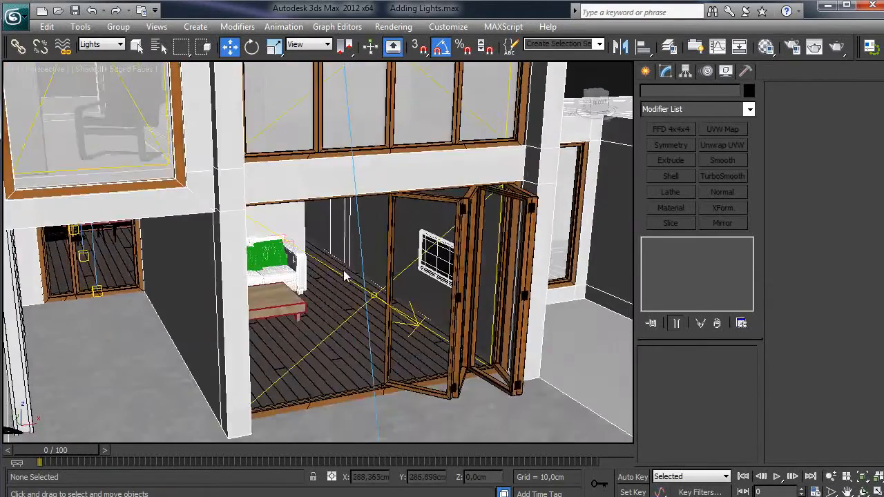
{"action": "middle_click_drag", "start_coordinate": [344, 186], "coordinate": [382, 316]}
{"action": "mouse_move", "coordinate": [406, 283]}
{"action": "middle_mouse_down", "text": "alt"}
{"action": "mouse_move", "coordinate": [396, 288]}
{"action": "mouse_move", "coordinate": [420, 284]}
{"action": "middle_mouse_up", "text": "alt"}
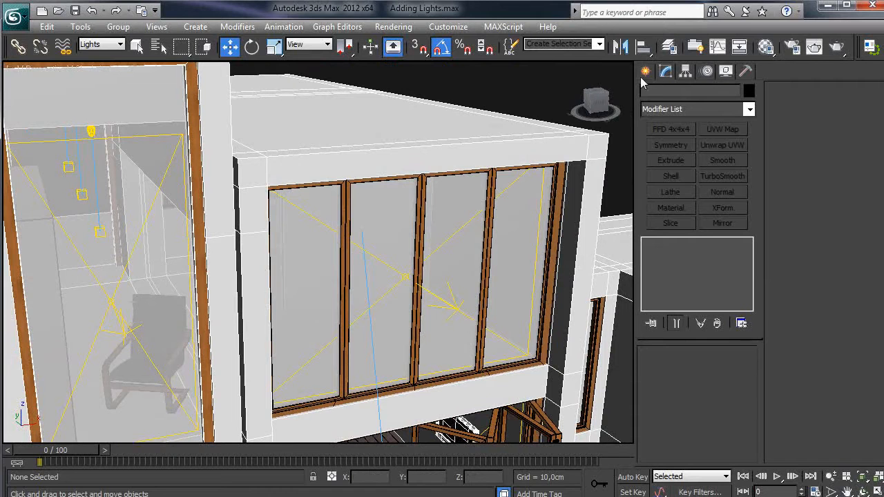
Clone the plane light behind the four-panel upper window as a copy, offset inward along Y
{"action": "left_click", "coordinate": [406, 275]}
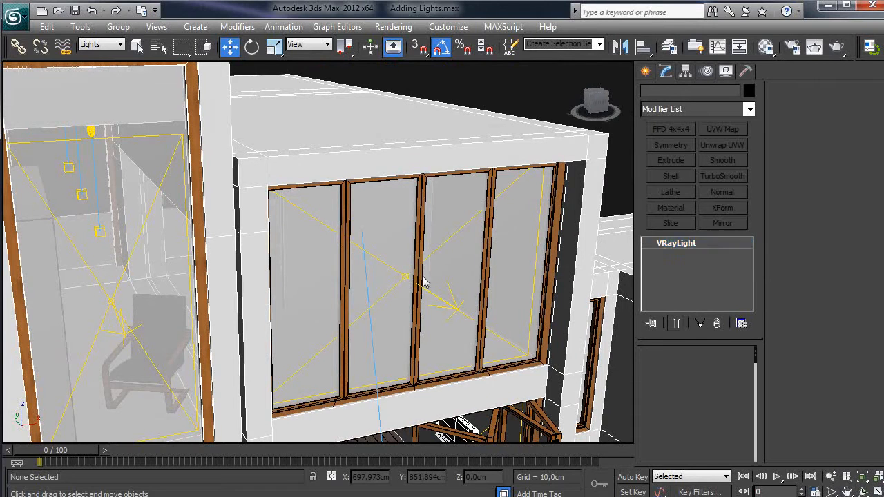
{"action": "middle_click_drag", "start_coordinate": [424, 282], "coordinate": [419, 286], "text": "alt"}
{"action": "left_click_drag", "start_coordinate": [375, 258], "coordinate": [341, 241], "text": "shift"}
{"action": "left_click", "coordinate": [392, 218]}
{"action": "left_click", "coordinate": [442, 317]}
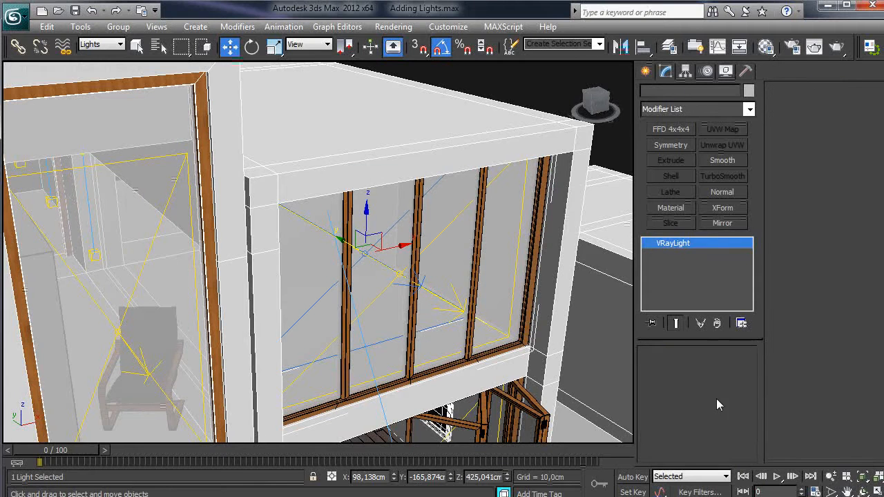
Change the copied light's type to Sphere and set its radius to 25 cm
{"action": "left_click", "coordinate": [707, 394]}
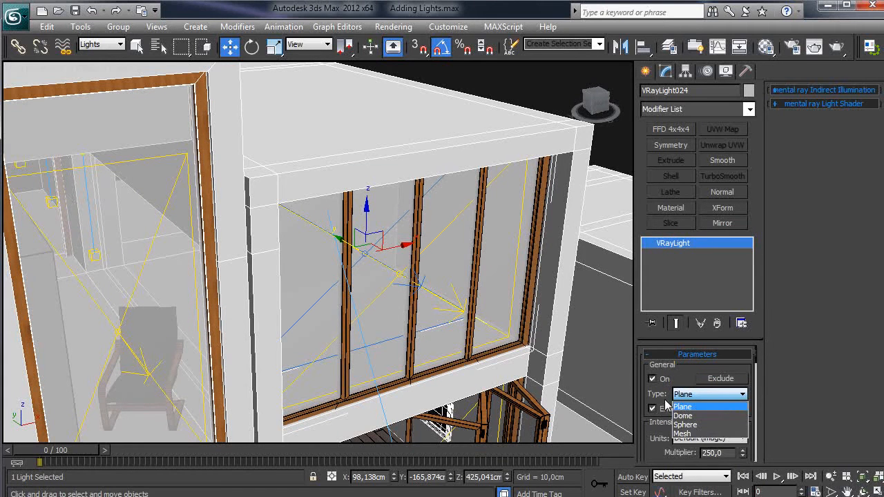
{"action": "left_click", "coordinate": [711, 420]}
{"action": "scroll", "coordinate": [669, 440], "scroll_direction": "down", "scroll_amount": 3}
{"action": "left_click_drag", "start_coordinate": [743, 436], "coordinate": [743, 476]}
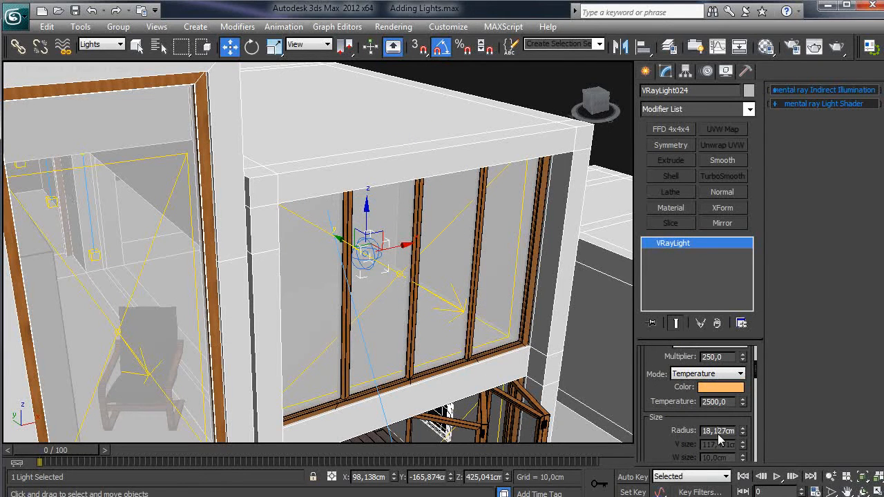
{"action": "type", "text": "25"}
{"action": "key", "text": "Return"}
Move the sphere light deep into the upper room, to about Y 206.9 cm
{"action": "middle_click_drag", "start_coordinate": [430, 310], "coordinate": [399, 304], "text": "alt"}
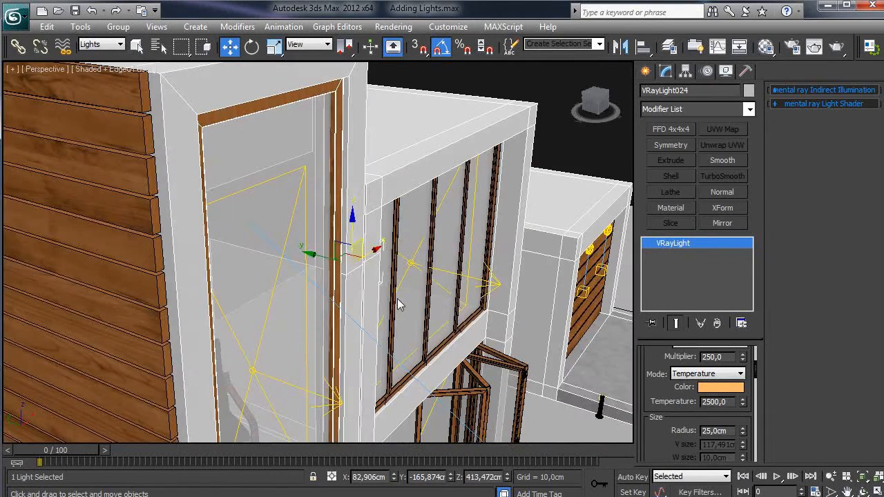
{"action": "left_click_drag", "start_coordinate": [314, 259], "coordinate": [178, 228]}
{"action": "key", "text": "z"}
{"action": "middle_click_drag", "start_coordinate": [322, 266], "coordinate": [448, 288], "text": "alt"}
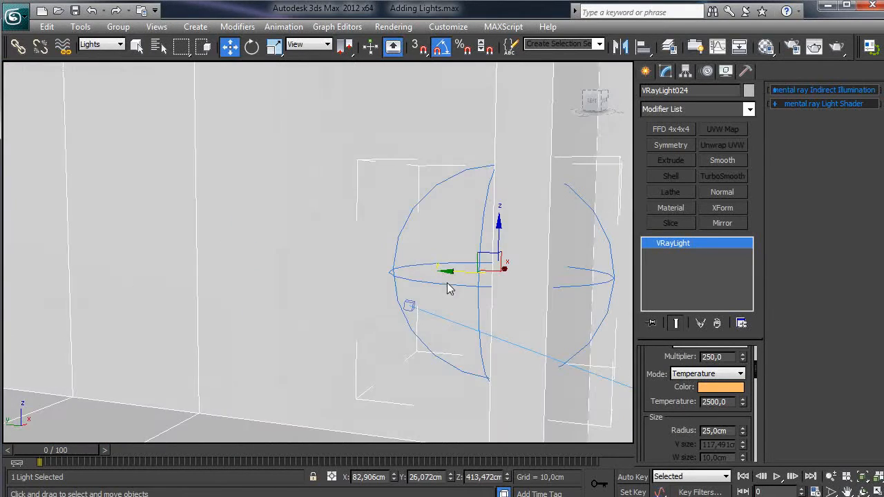
{"action": "left_click_drag", "start_coordinate": [449, 279], "coordinate": [111, 267]}
{"action": "middle_click_drag", "start_coordinate": [265, 256], "coordinate": [481, 312], "text": "alt"}
{"action": "key", "text": "z"}
{"action": "left_click_drag", "start_coordinate": [368, 304], "coordinate": [196, 251]}
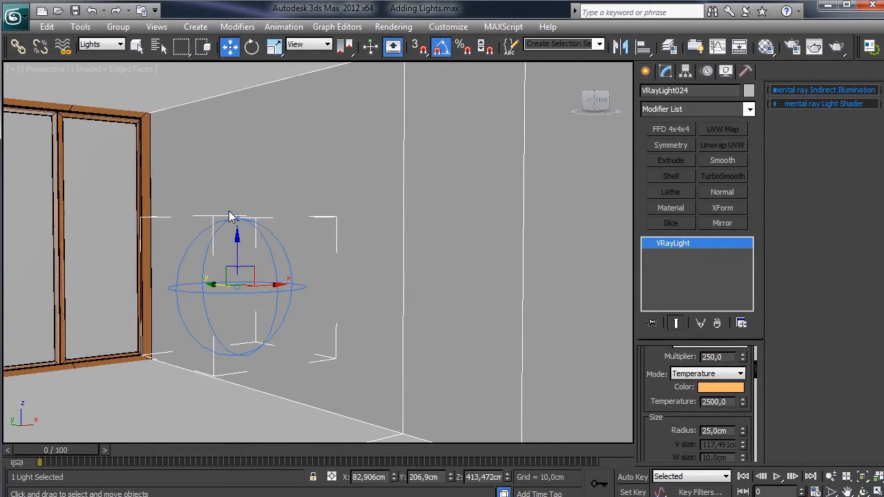
Review the sphere light's placement in the house along with its intensity, size and option settings
{"action": "scroll", "coordinate": [272, 256], "scroll_direction": "down", "scroll_amount": 4}
{"action": "middle_click_drag", "start_coordinate": [272, 256], "coordinate": [414, 321], "text": "alt"}
{"action": "scroll", "coordinate": [354, 279], "scroll_direction": "down", "scroll_amount": 10}
{"action": "scroll", "coordinate": [660, 389], "scroll_direction": "up", "scroll_amount": 1}
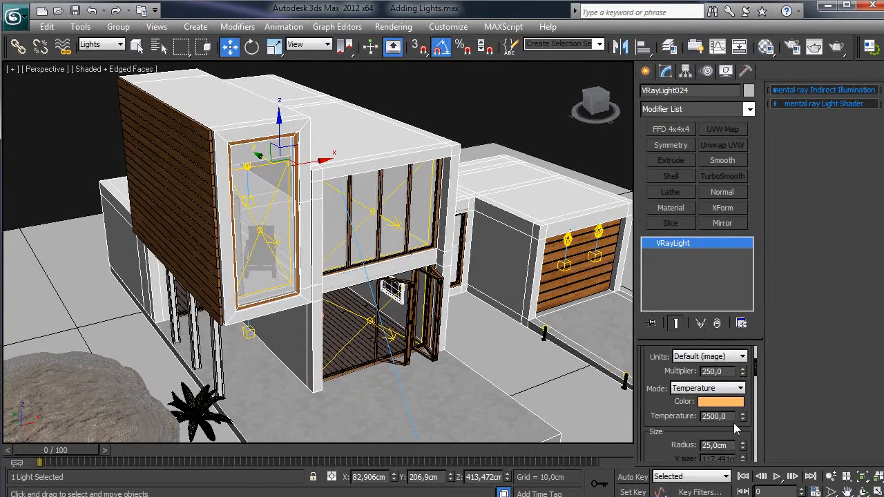
{"action": "scroll", "coordinate": [664, 377], "scroll_direction": "down", "scroll_amount": 5}
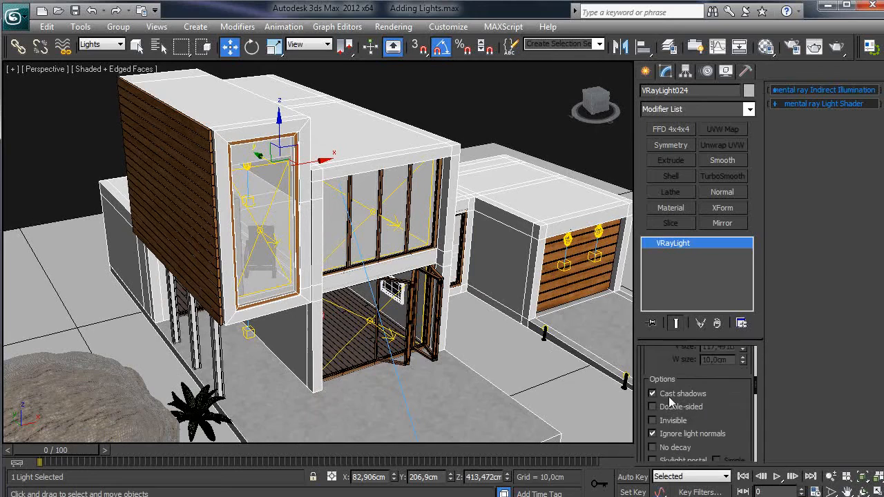
{"action": "middle_click_drag", "start_coordinate": [276, 276], "coordinate": [250, 250], "text": "alt"}
{"action": "scroll", "coordinate": [251, 249], "scroll_direction": "down", "scroll_amount": 2}
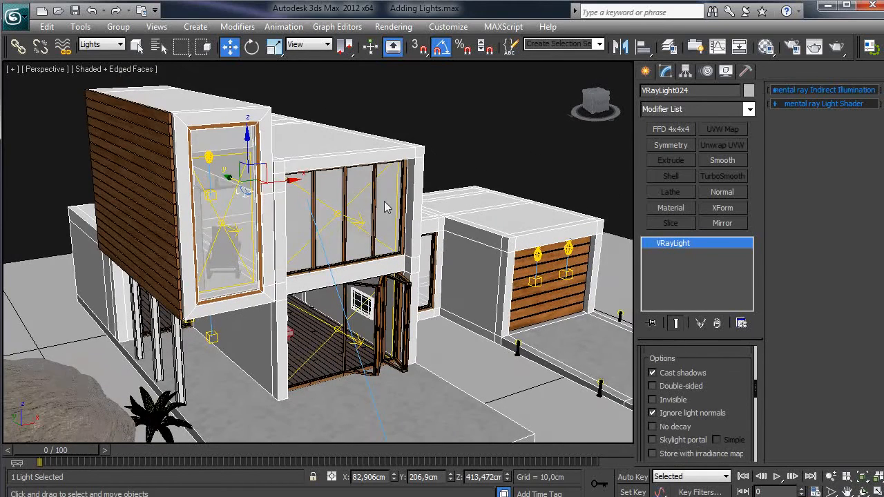
{"action": "scroll", "coordinate": [345, 215], "scroll_direction": "down", "scroll_amount": 1}
Select the plane light behind the four-panel upper window and enable its Invisible option
{"action": "left_click", "coordinate": [339, 210]}
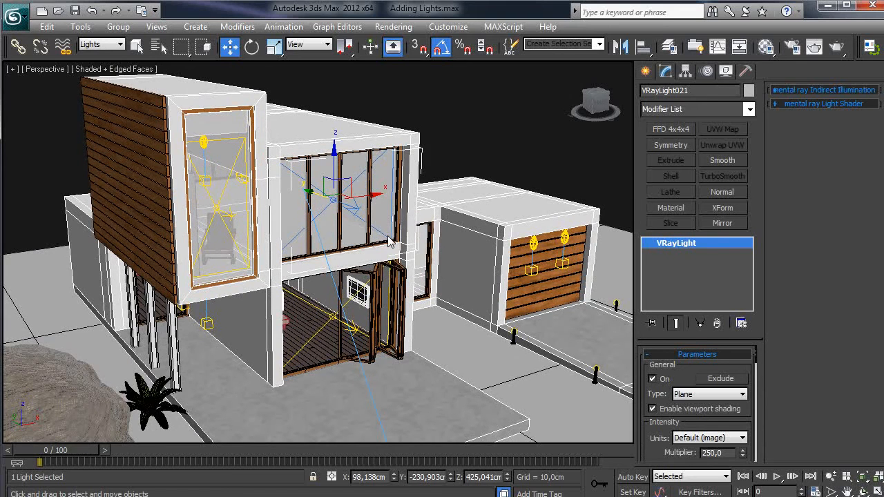
{"action": "left_click_drag", "start_coordinate": [693, 340], "coordinate": [690, 286]}
{"action": "scroll", "coordinate": [662, 387], "scroll_direction": "down", "scroll_amount": 6}
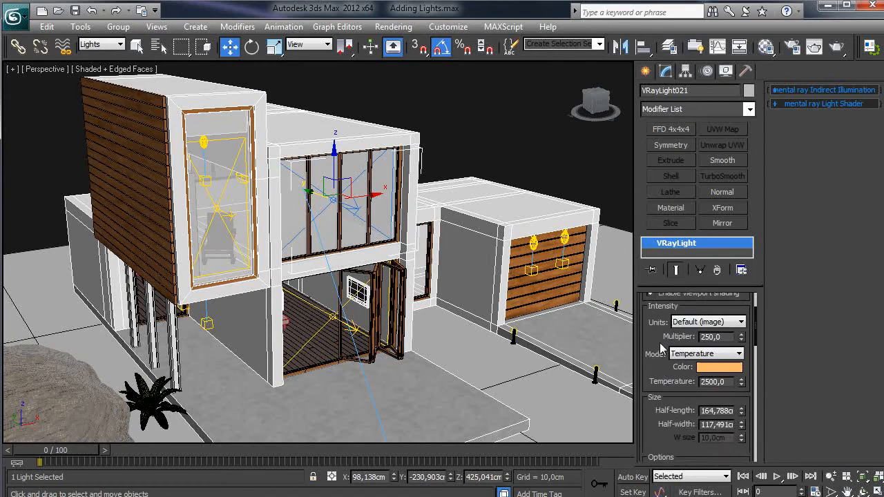
{"action": "scroll", "coordinate": [664, 373], "scroll_direction": "down", "scroll_amount": 2}
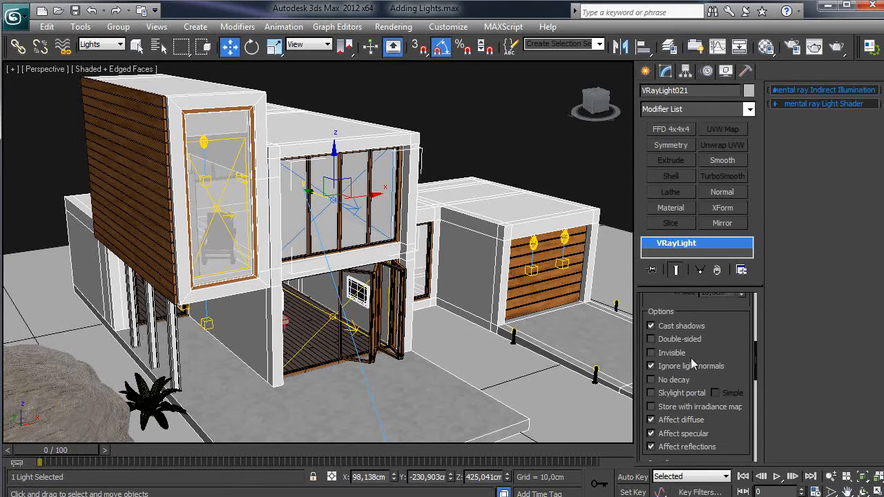
{"action": "middle_click_drag", "start_coordinate": [322, 223], "coordinate": [321, 215], "text": "alt"}
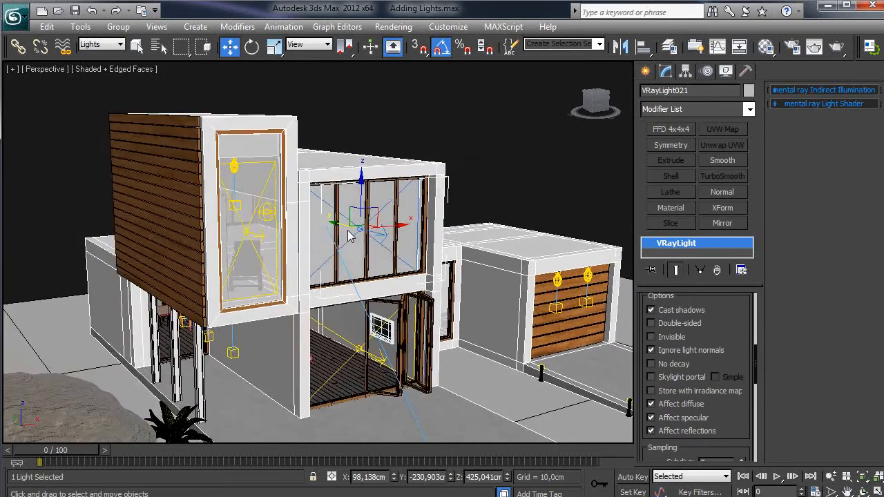
{"action": "scroll", "coordinate": [321, 215], "scroll_direction": "up", "scroll_amount": 3}
{"action": "mouse_move", "coordinate": [370, 258]}
{"action": "middle_mouse_down", "text": "alt"}
{"action": "mouse_move", "coordinate": [345, 261]}
{"action": "mouse_move", "coordinate": [355, 264]}
{"action": "middle_mouse_up", "text": "alt"}
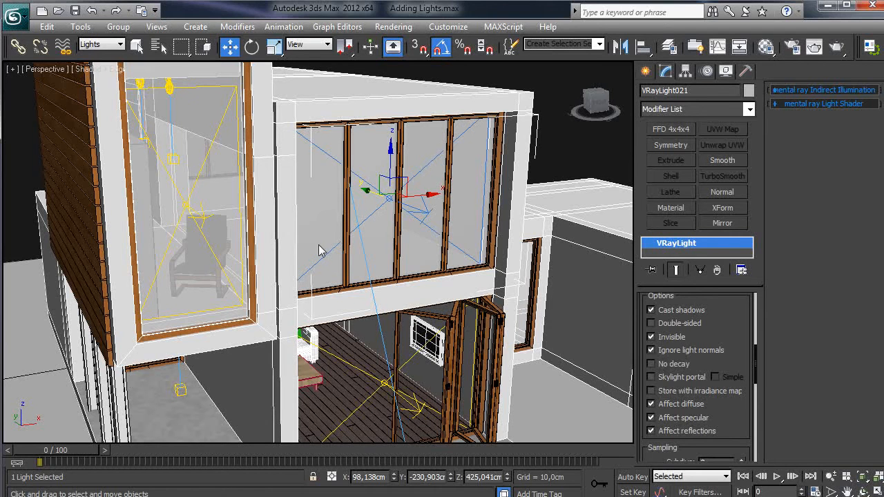
Turn off Affect reflections for the selected four-panel window plane light
{"action": "middle_click_drag", "start_coordinate": [433, 278], "coordinate": [419, 205]}
{"action": "scroll", "coordinate": [733, 310], "scroll_direction": "down", "scroll_amount": 3}
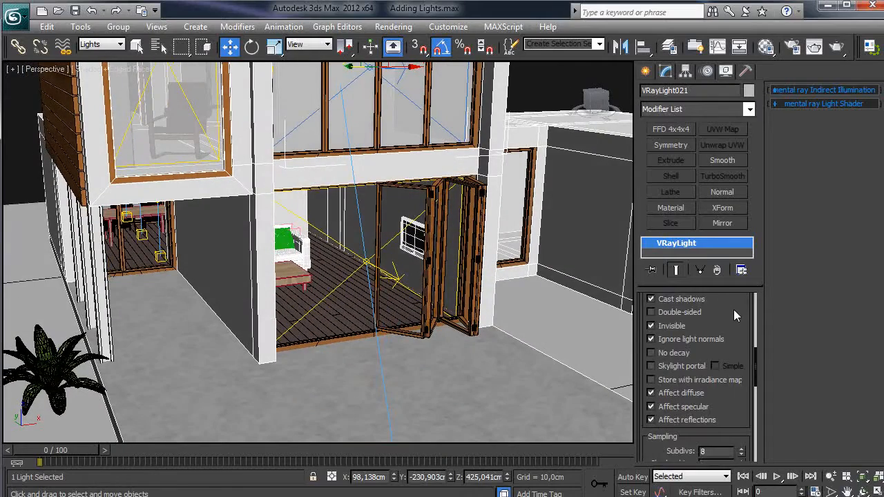
{"action": "middle_click_drag", "start_coordinate": [382, 286], "coordinate": [404, 263], "text": "alt"}
{"action": "scroll", "coordinate": [404, 263], "scroll_direction": "up", "scroll_amount": 3}
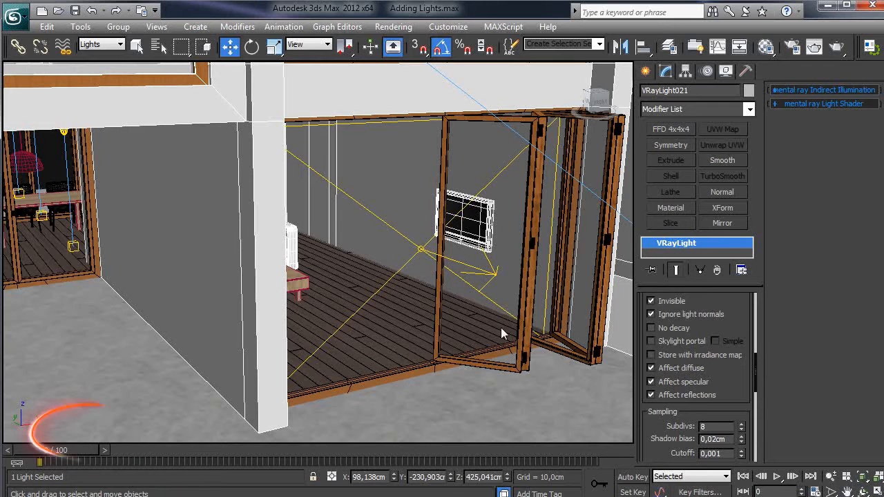
{"action": "left_click", "coordinate": [651, 394]}
{"action": "scroll", "coordinate": [736, 380], "scroll_direction": "up", "scroll_amount": 1}
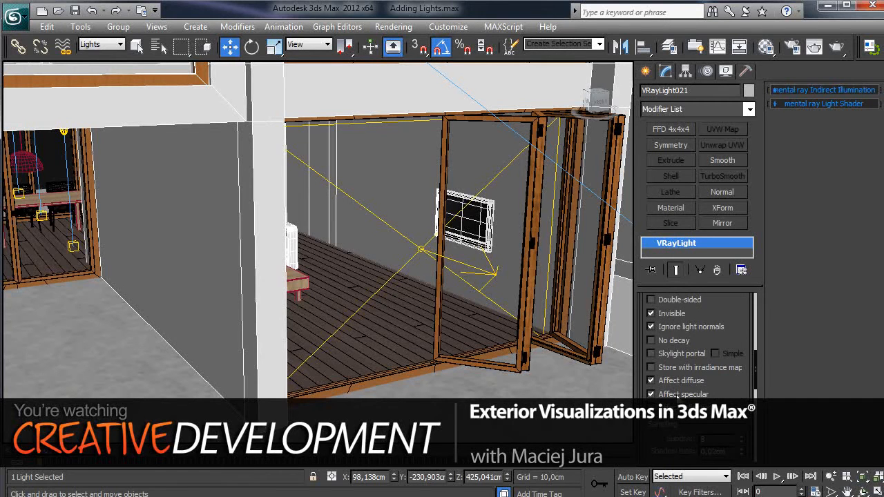
{"action": "scroll", "coordinate": [732, 341], "scroll_direction": "up", "scroll_amount": 6}
{"action": "scroll", "coordinate": [731, 346], "scroll_direction": "up", "scroll_amount": 3}
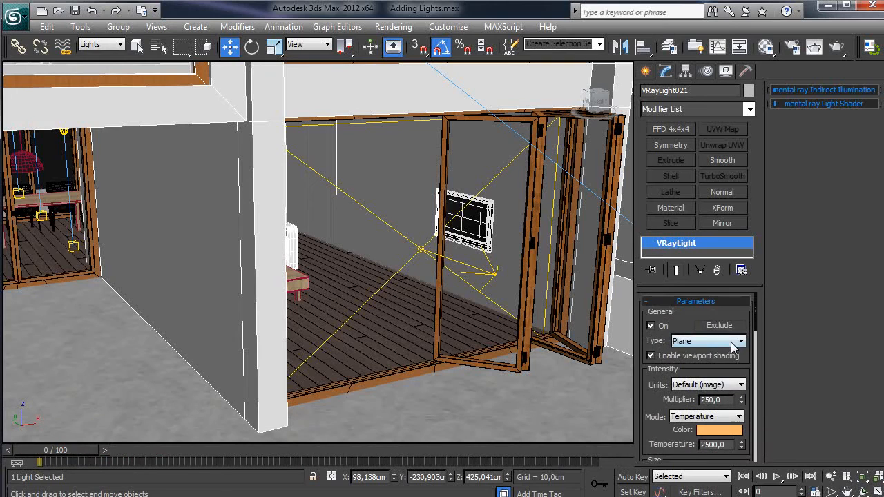
Select the sphere light inside the upper room and set it to Invisible
{"action": "middle_click_drag", "start_coordinate": [429, 260], "coordinate": [288, 196], "text": "alt"}
{"action": "scroll", "coordinate": [339, 177], "scroll_direction": "down", "scroll_amount": 3}
{"action": "middle_click_drag", "start_coordinate": [339, 177], "coordinate": [323, 168], "text": "alt"}
{"action": "left_click", "coordinate": [317, 169]}
{"action": "scroll", "coordinate": [670, 380], "scroll_direction": "down", "scroll_amount": 3}
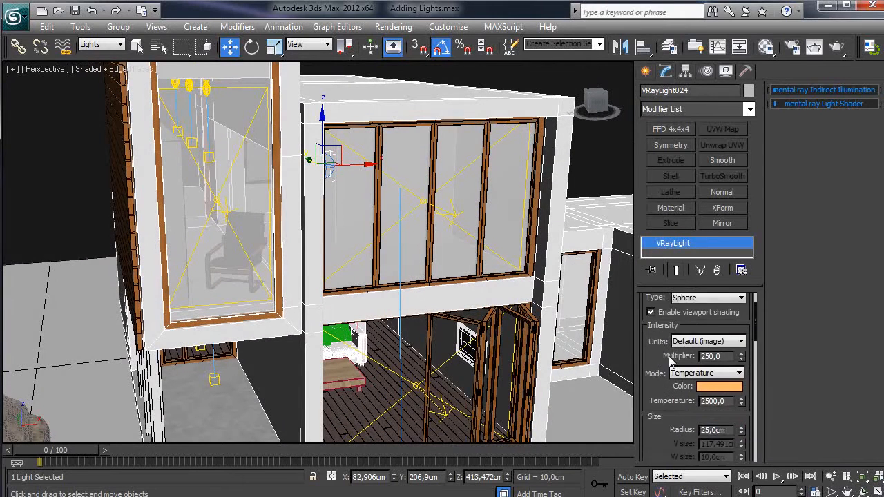
{"action": "scroll", "coordinate": [664, 373], "scroll_direction": "down", "scroll_amount": 2}
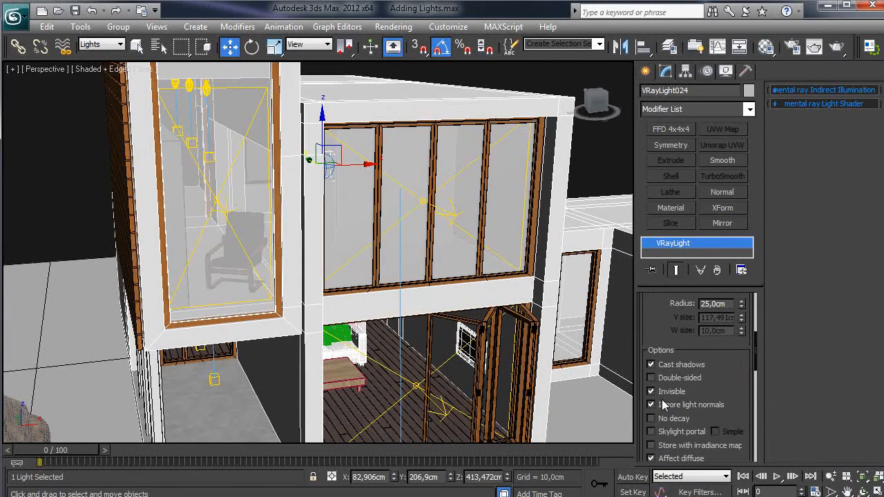
{"action": "scroll", "coordinate": [664, 415], "scroll_direction": "down", "scroll_amount": 2}
Select the plane light behind the tall window and turn off its Affect reflections option
{"action": "middle_click_drag", "start_coordinate": [302, 292], "coordinate": [301, 281], "text": "alt"}
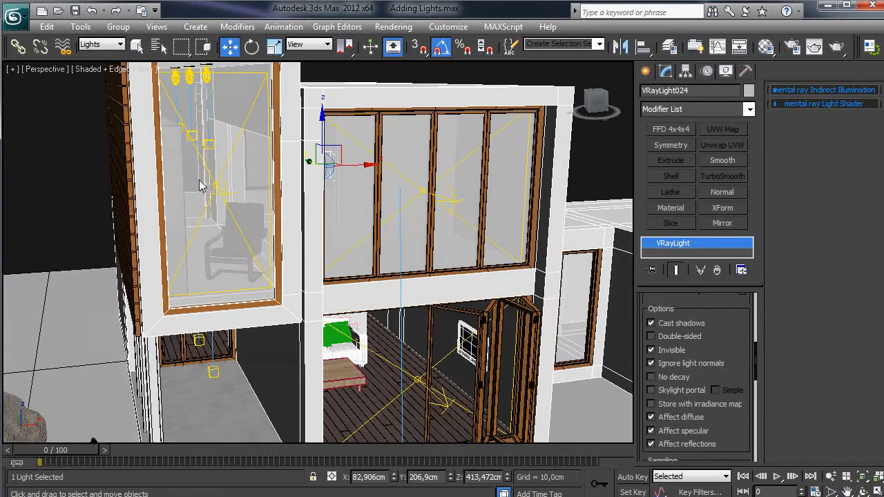
{"action": "left_click", "coordinate": [217, 187]}
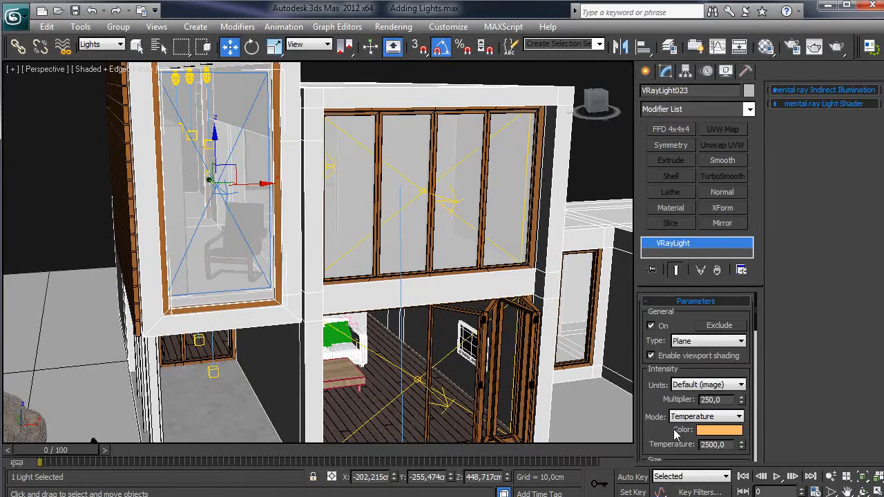
{"action": "scroll", "coordinate": [675, 390], "scroll_direction": "down", "scroll_amount": 3}
{"action": "scroll", "coordinate": [672, 399], "scroll_direction": "down", "scroll_amount": 3}
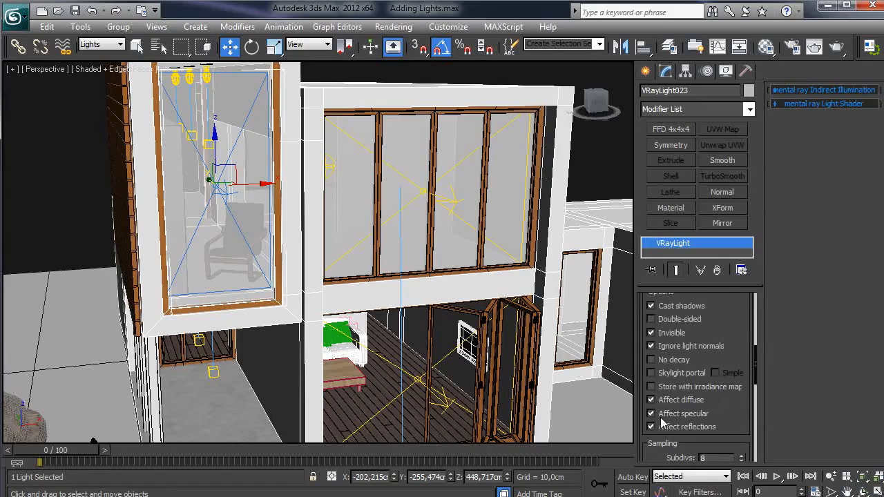
{"action": "left_click", "coordinate": [653, 426]}
{"action": "middle_click_drag", "start_coordinate": [305, 325], "coordinate": [262, 239], "text": "alt"}
{"action": "scroll", "coordinate": [262, 239], "scroll_direction": "down", "scroll_amount": 5}
{"action": "scroll", "coordinate": [273, 245], "scroll_direction": "up", "scroll_amount": 6}
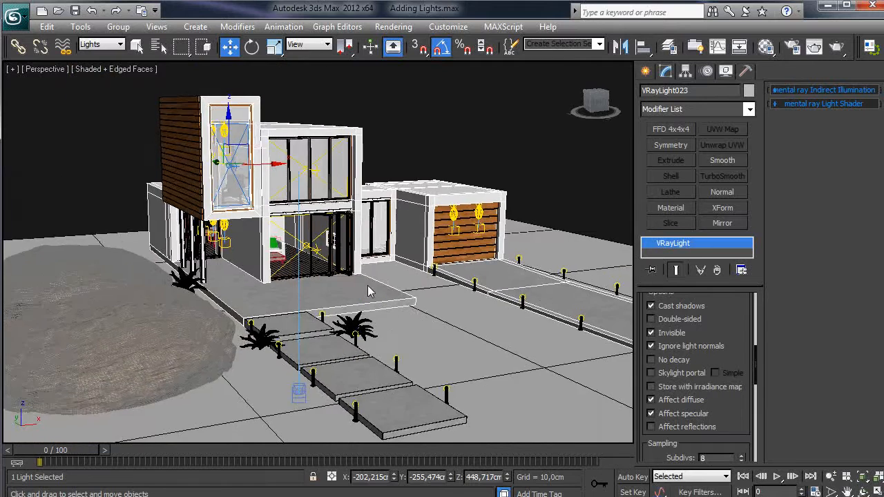
Open the group of the bollard lamp beside the walkway's upper slab and select the sphere light inside it
{"action": "left_click", "coordinate": [347, 361]}
{"action": "key", "text": "z"}
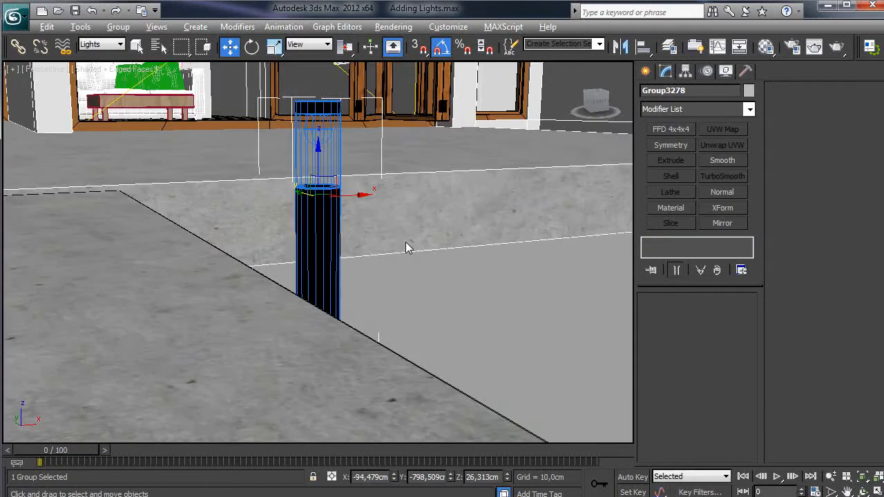
{"action": "middle_click_drag", "start_coordinate": [406, 241], "coordinate": [326, 259], "text": "alt"}
{"action": "middle_click_drag", "start_coordinate": [307, 190], "coordinate": [350, 228]}
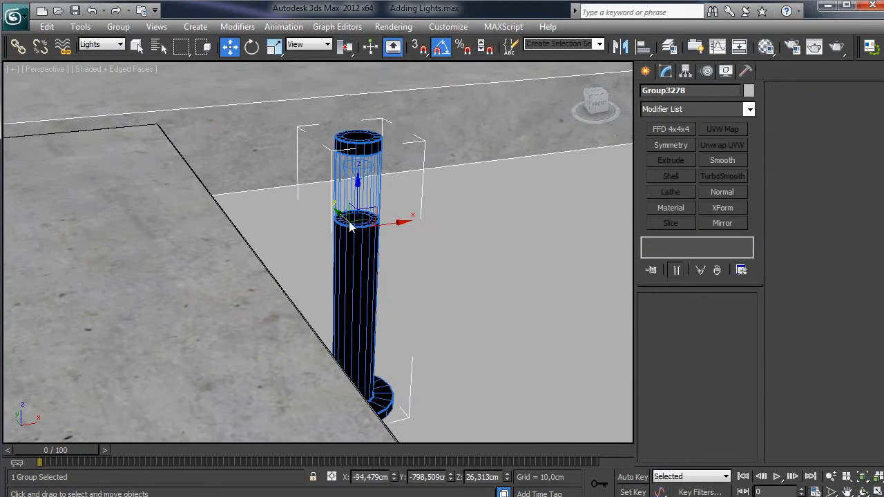
{"action": "left_click", "coordinate": [118, 26]}
{"action": "left_click", "coordinate": [160, 86]}
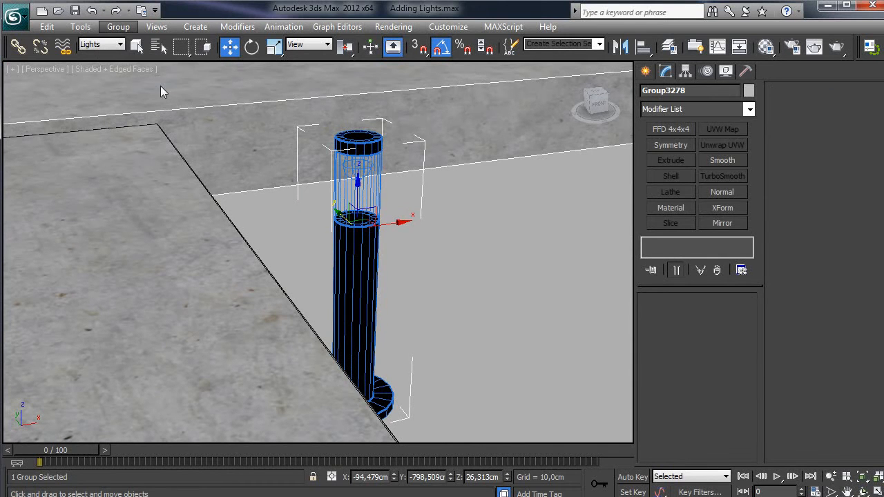
{"action": "left_click", "coordinate": [352, 178]}
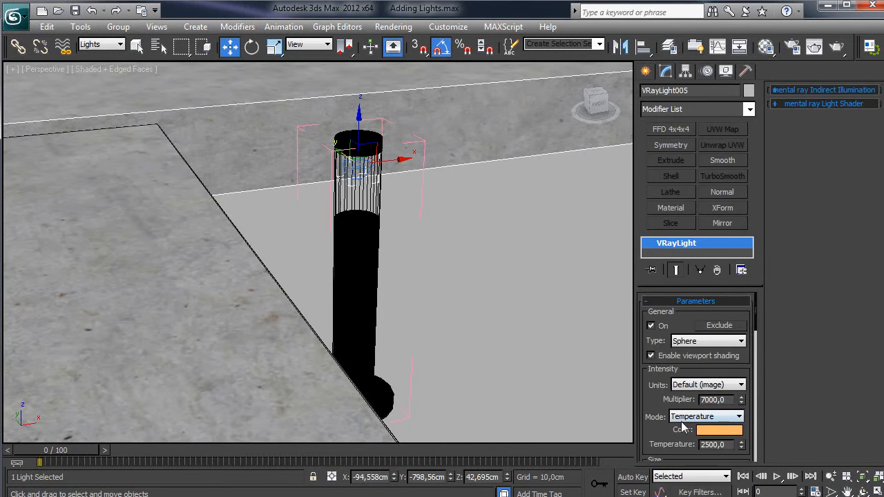
Review the bollard sphere light's intensity, radius and option settings, and close the lamp group
{"action": "scroll", "coordinate": [741, 397], "scroll_direction": "down", "scroll_amount": 1}
{"action": "scroll", "coordinate": [677, 356], "scroll_direction": "down", "scroll_amount": 3}
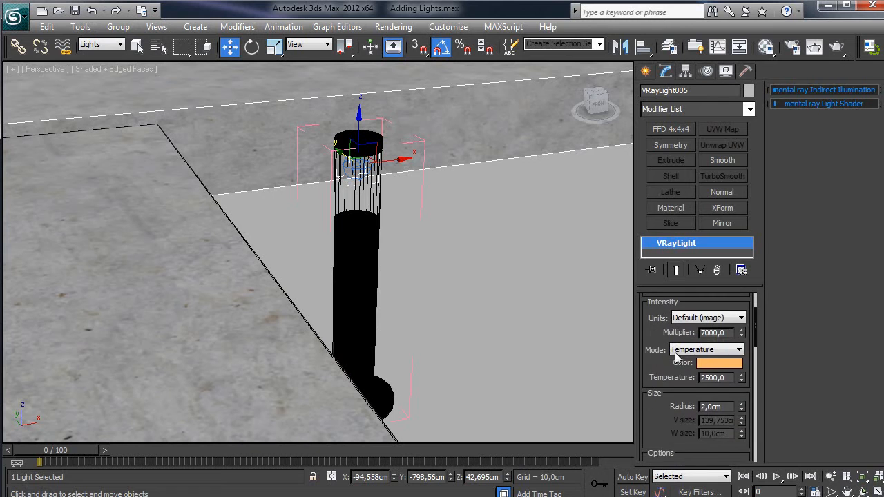
{"action": "scroll", "coordinate": [666, 417], "scroll_direction": "down", "scroll_amount": 8}
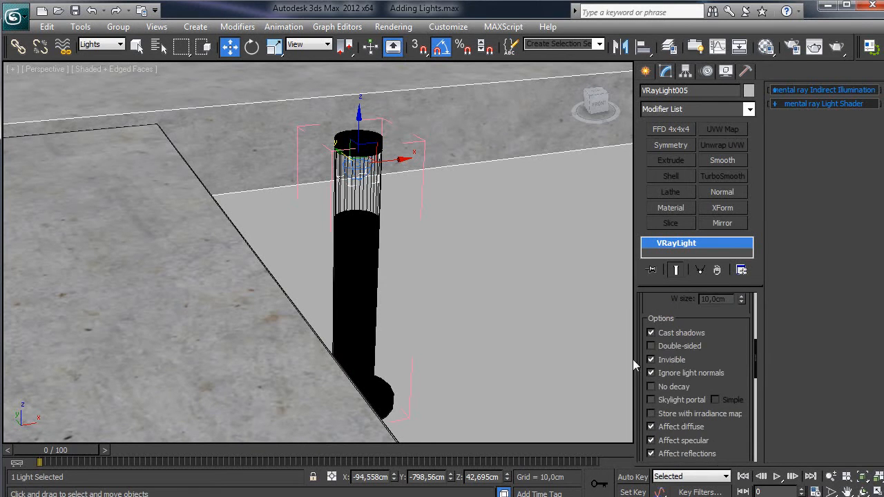
{"action": "scroll", "coordinate": [739, 366], "scroll_direction": "down", "scroll_amount": 2}
{"action": "scroll", "coordinate": [737, 350], "scroll_direction": "up", "scroll_amount": 14}
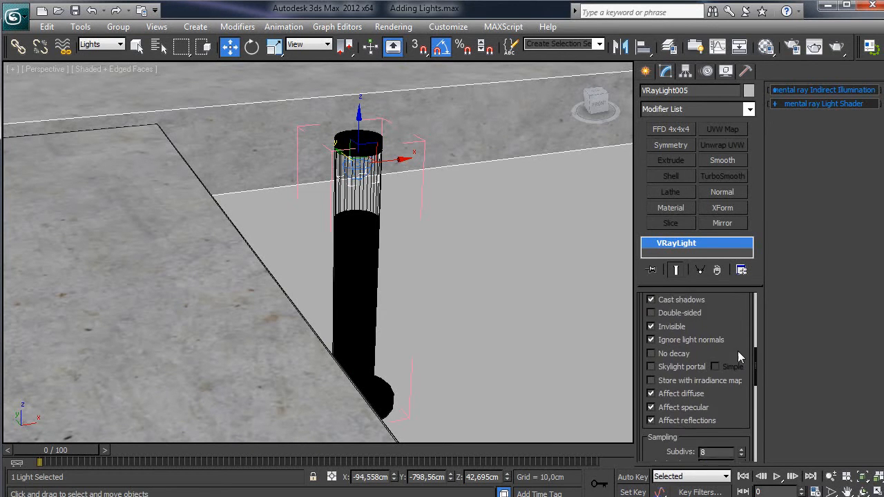
{"action": "scroll", "coordinate": [436, 203], "scroll_direction": "down", "scroll_amount": 6}
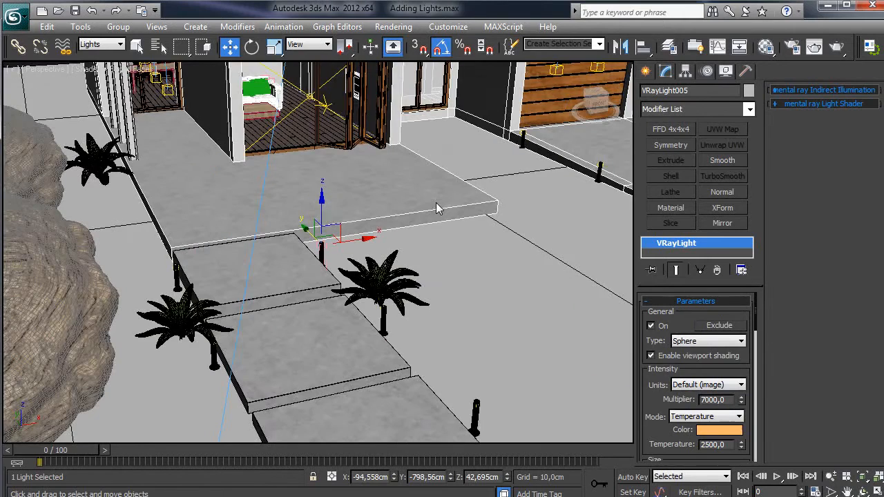
{"action": "left_click", "coordinate": [118, 27]}
{"action": "left_click", "coordinate": [131, 94]}
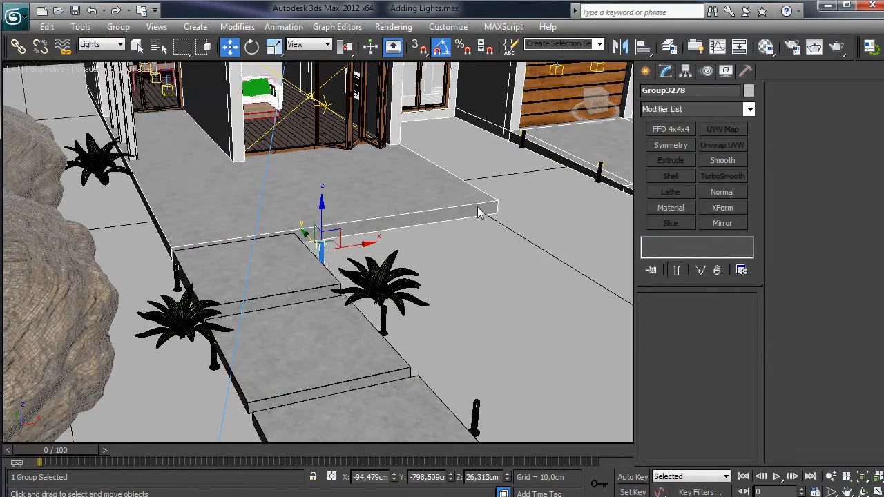
Unhide the trees layer in the layer manager
{"action": "middle_click_drag", "start_coordinate": [479, 211], "coordinate": [503, 258], "text": "alt"}
{"action": "scroll", "coordinate": [503, 258], "scroll_direction": "down", "scroll_amount": 4}
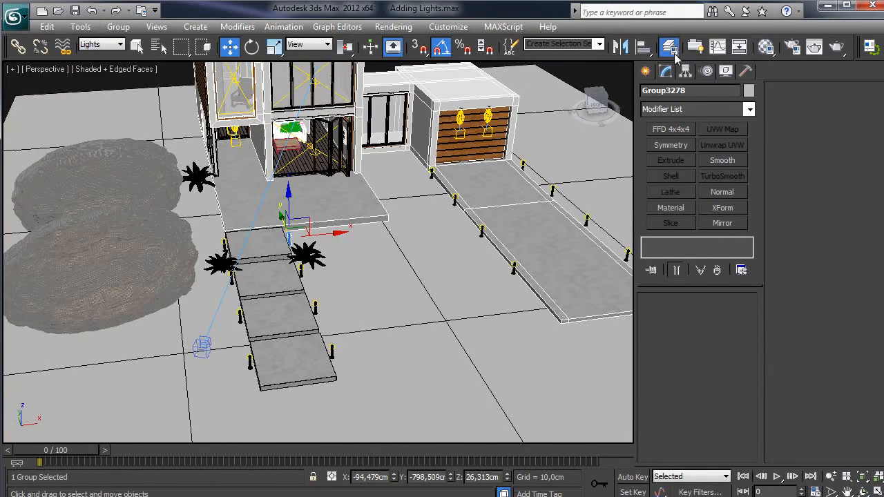
{"action": "left_click", "coordinate": [669, 46]}
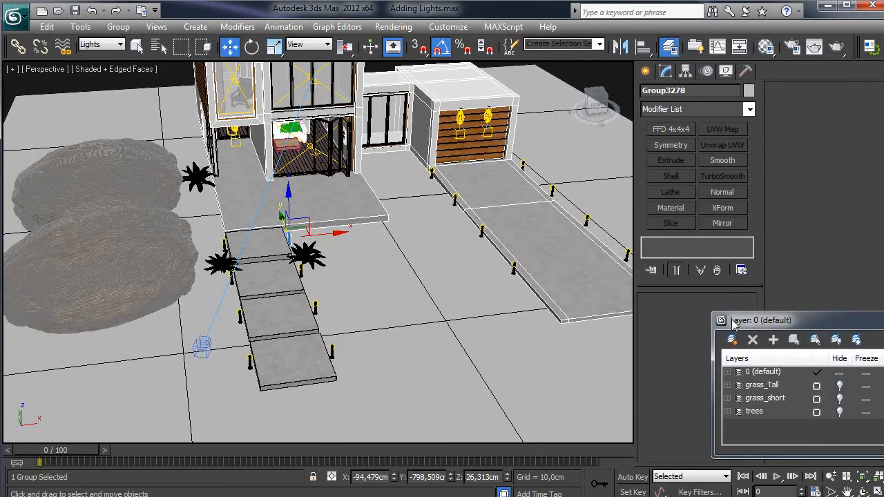
{"action": "left_click_drag", "start_coordinate": [732, 322], "coordinate": [315, 212]}
{"action": "left_click", "coordinate": [419, 309]}
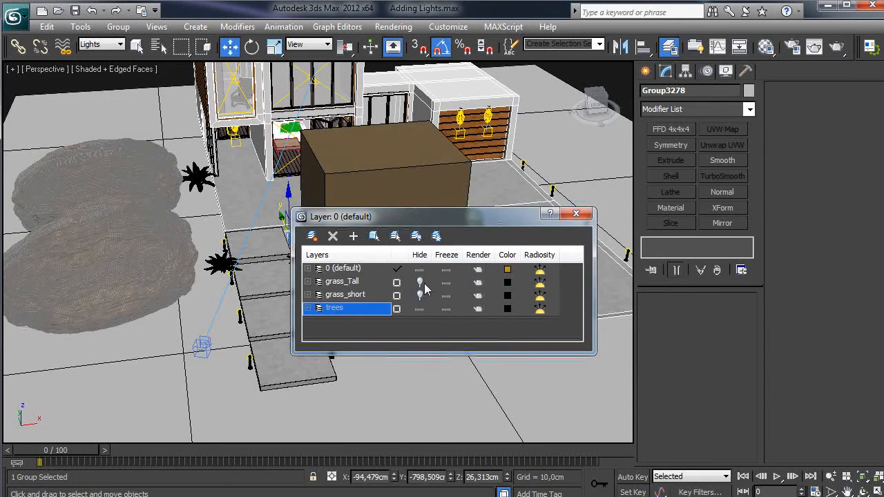
{"action": "left_click_drag", "start_coordinate": [428, 220], "coordinate": [634, 285]}
{"action": "middle_click_drag", "start_coordinate": [359, 221], "coordinate": [389, 218], "text": "alt"}
{"action": "scroll", "coordinate": [389, 219], "scroll_direction": "down", "scroll_amount": 3}
{"action": "scroll", "coordinate": [388, 218], "scroll_direction": "up", "scroll_amount": 3}
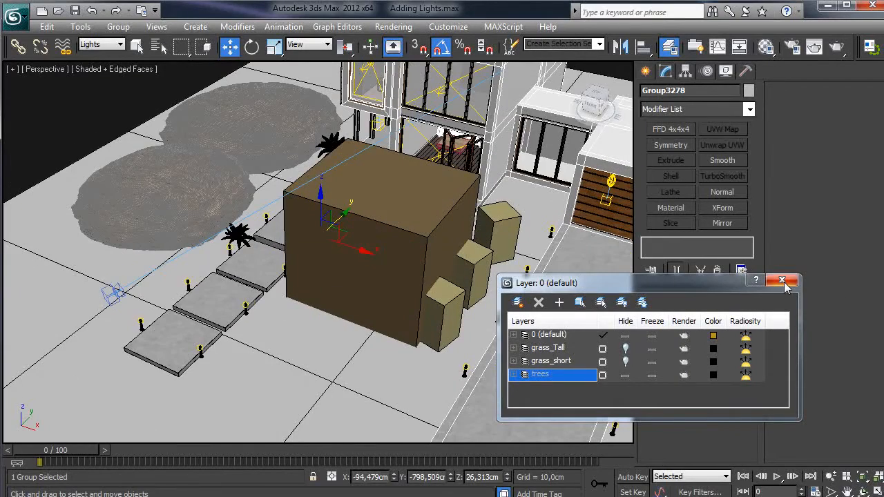
Unhide all objects while leaving the hidden layers hidden, and close the layer manager
{"action": "right_click", "coordinate": [353, 350]}
{"action": "left_click", "coordinate": [371, 297]}
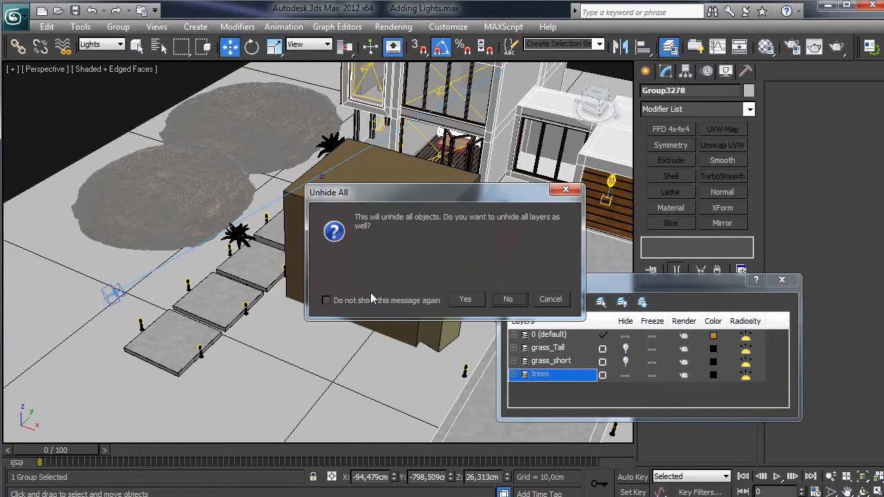
{"action": "left_click", "coordinate": [508, 298]}
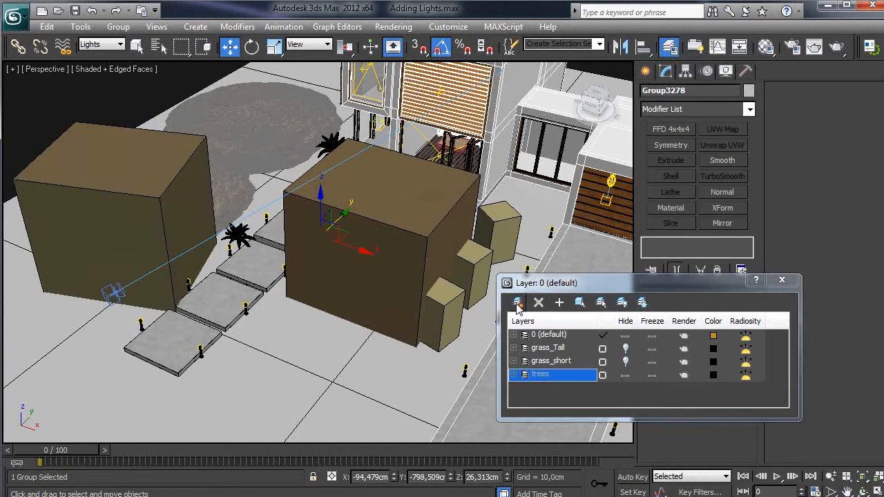
{"action": "left_click", "coordinate": [782, 280]}
{"action": "scroll", "coordinate": [262, 235], "scroll_direction": "up", "scroll_amount": 2}
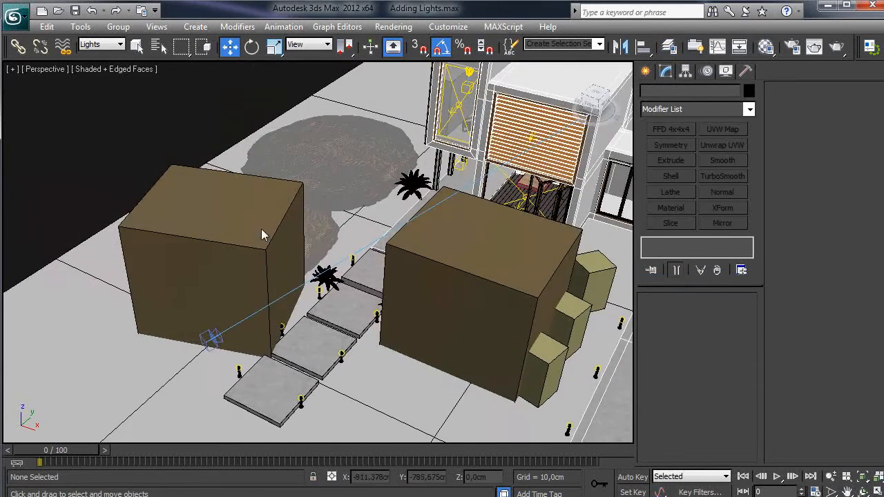
Set the selection filter to All and display the two large tree proxies as preview from file
{"action": "left_click", "coordinate": [114, 45]}
{"action": "left_click", "coordinate": [111, 53]}
{"action": "left_click", "coordinate": [188, 237]}
{"action": "middle_click_drag", "start_coordinate": [289, 248], "coordinate": [296, 272], "text": "alt"}
{"action": "left_click", "coordinate": [655, 405]}
{"action": "left_click", "coordinate": [446, 261]}
{"action": "left_click", "coordinate": [656, 405]}
Display the small tree proxies along the driveway as preview from file
{"action": "middle_click_drag", "start_coordinate": [392, 297], "coordinate": [374, 256], "text": "alt"}
{"action": "left_click", "coordinate": [380, 263]}
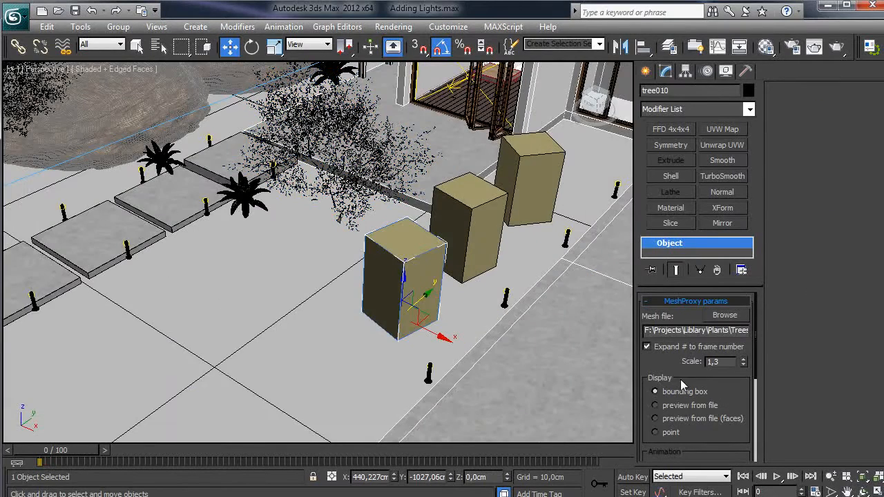
{"action": "middle_click_drag", "start_coordinate": [323, 287], "coordinate": [386, 290], "text": "alt"}
{"action": "middle_click_drag", "start_coordinate": [214, 280], "coordinate": [405, 223]}
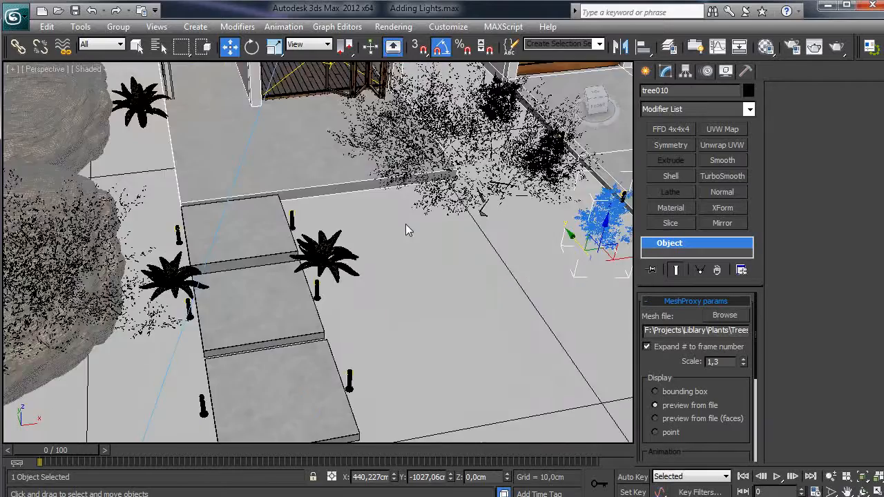
{"action": "scroll", "coordinate": [406, 223], "scroll_direction": "down", "scroll_amount": 3}
{"action": "middle_click_drag", "start_coordinate": [290, 256], "coordinate": [299, 254], "text": "alt"}
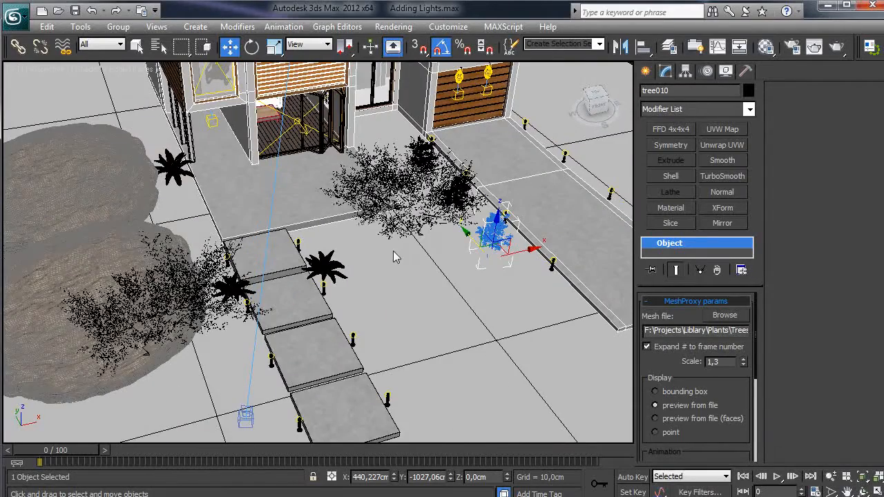
Examine the planting area between the terrace and the driveway around the small tree nearest the house
{"action": "middle_click_drag", "start_coordinate": [415, 244], "coordinate": [292, 306]}
{"action": "scroll", "coordinate": [292, 302], "scroll_direction": "up", "scroll_amount": 2}
{"action": "middle_click_drag", "start_coordinate": [254, 220], "coordinate": [376, 325], "text": "alt"}
{"action": "middle_click_drag", "start_coordinate": [503, 359], "coordinate": [424, 281]}
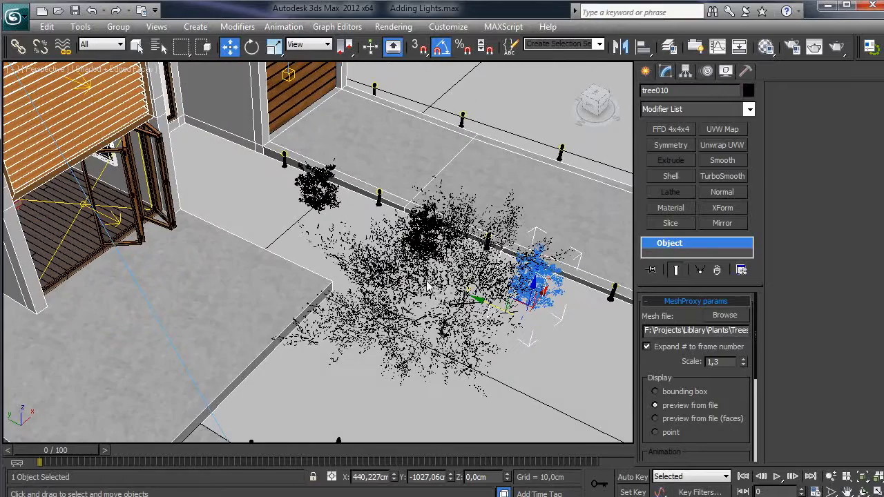
{"action": "scroll", "coordinate": [293, 219], "scroll_direction": "up", "scroll_amount": 3}
{"action": "middle_click_drag", "start_coordinate": [293, 218], "coordinate": [412, 257]}
{"action": "scroll", "coordinate": [481, 299], "scroll_direction": "up", "scroll_amount": 4}
{"action": "scroll", "coordinate": [396, 208], "scroll_direction": "down", "scroll_amount": 2}
{"action": "scroll", "coordinate": [412, 257], "scroll_direction": "up", "scroll_amount": 2}
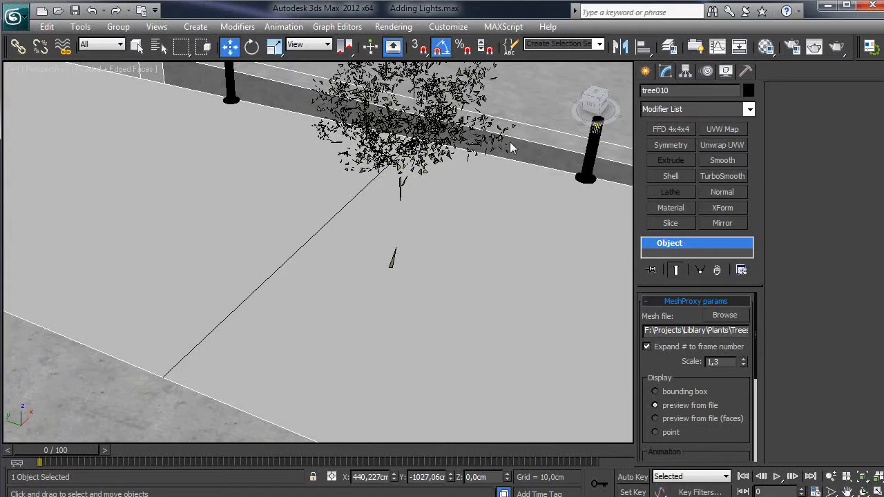
{"action": "left_click", "coordinate": [645, 70]}
{"action": "left_click", "coordinate": [649, 93]}
{"action": "left_click", "coordinate": [670, 160]}
{"action": "scroll", "coordinate": [572, 204], "scroll_direction": "up", "scroll_amount": 2}
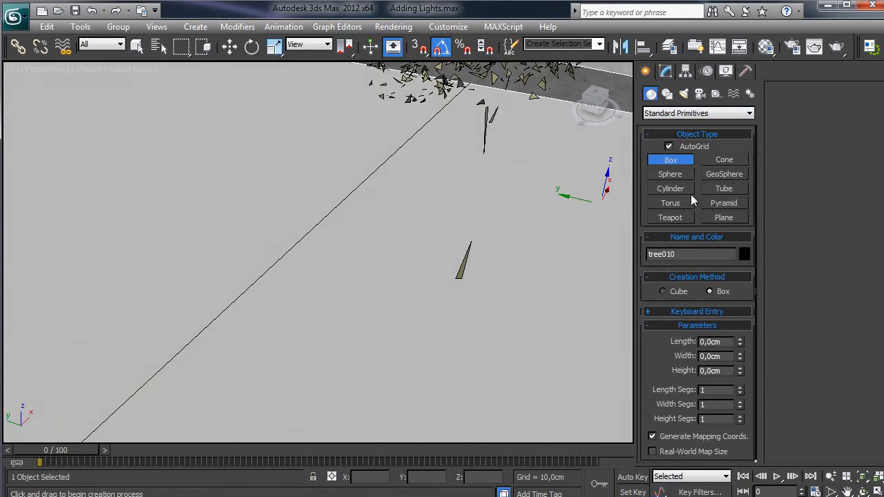
{"action": "left_click", "coordinate": [671, 189]}
{"action": "middle_click_drag", "start_coordinate": [486, 298], "coordinate": [445, 239]}
{"action": "scroll", "coordinate": [443, 237], "scroll_direction": "down", "scroll_amount": 2}
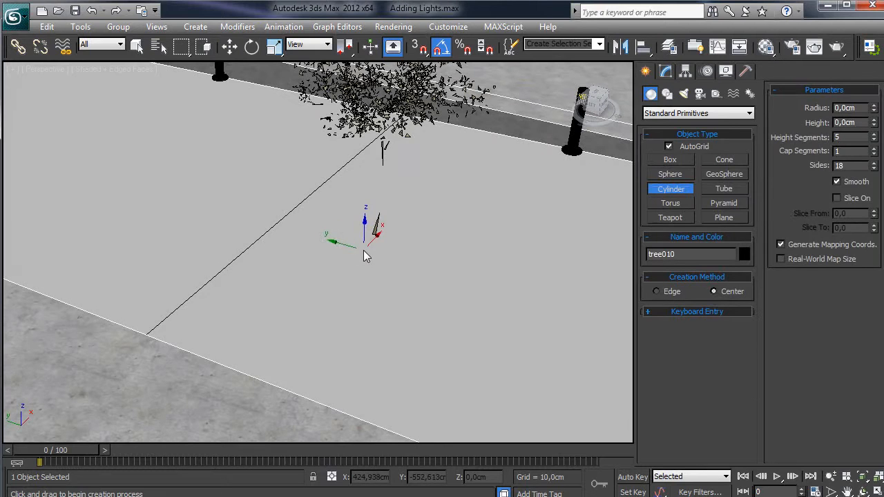
{"action": "left_click_drag", "start_coordinate": [357, 259], "coordinate": [364, 274]}
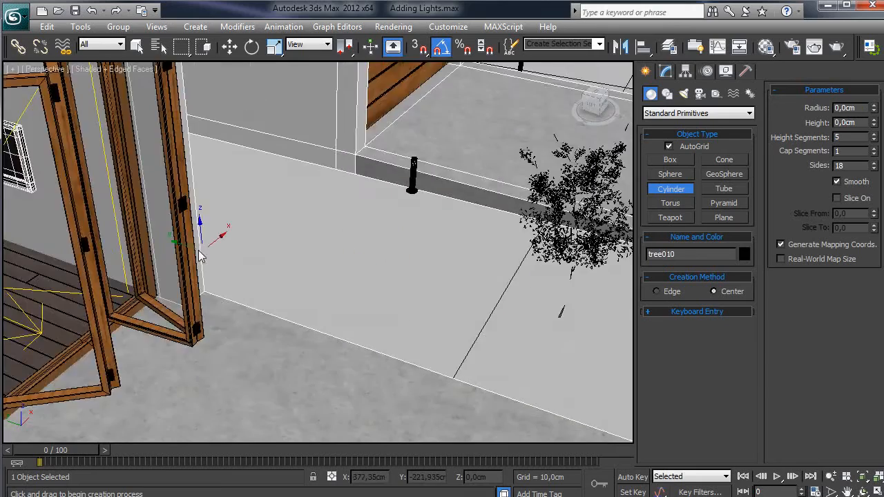
Make a single copy of the round ceiling light fixture and place it over the ground near the small tree
{"action": "scroll", "coordinate": [199, 250], "scroll_direction": "down", "scroll_amount": 3}
{"action": "middle_click_drag", "start_coordinate": [199, 249], "coordinate": [325, 154]}
{"action": "right_click", "coordinate": [221, 217]}
{"action": "left_click", "coordinate": [263, 332]}
{"action": "scroll", "coordinate": [403, 372], "scroll_direction": "down", "scroll_amount": 3}
{"action": "middle_click_drag", "start_coordinate": [375, 338], "coordinate": [349, 293], "text": "alt"}
{"action": "middle_click_drag", "start_coordinate": [218, 202], "coordinate": [204, 189], "text": "alt"}
{"action": "left_click_drag", "start_coordinate": [204, 190], "coordinate": [539, 209], "text": "shift"}
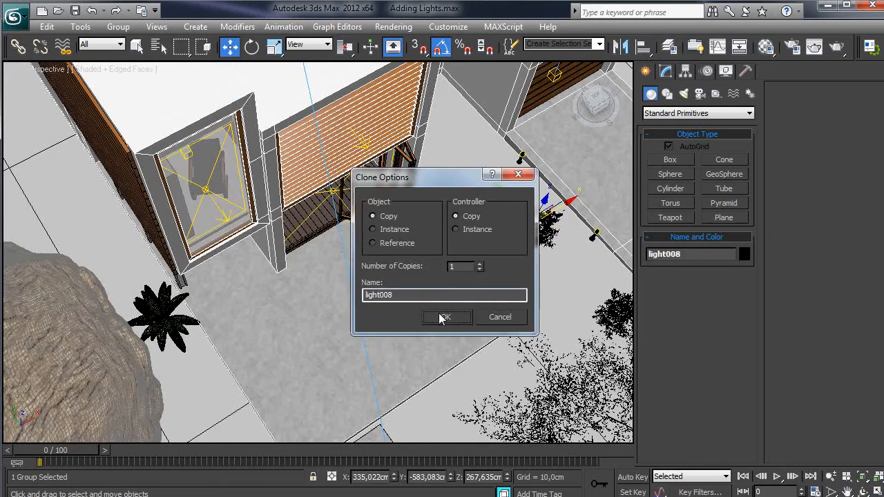
{"action": "left_click", "coordinate": [446, 316]}
Mirror the copied light fixture on the Z axis with no clone so it faces upward
{"action": "key", "text": "z"}
{"action": "scroll", "coordinate": [428, 304], "scroll_direction": "down", "scroll_amount": 2}
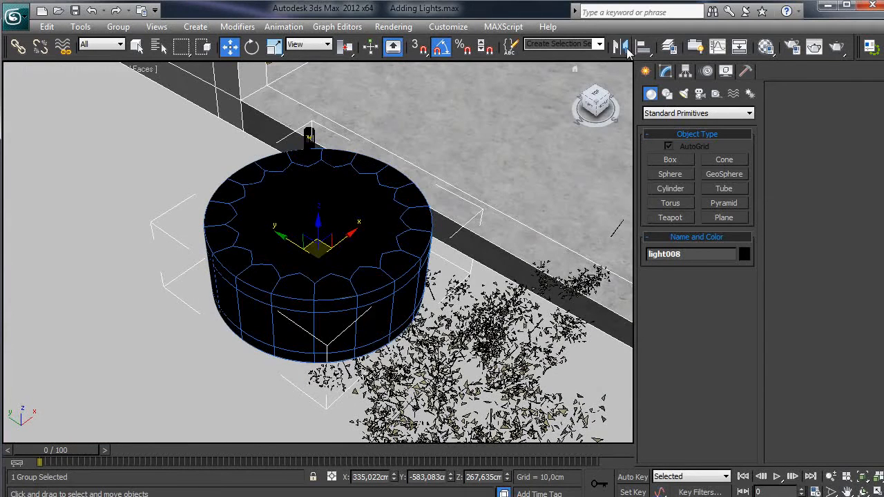
{"action": "left_click", "coordinate": [620, 46]}
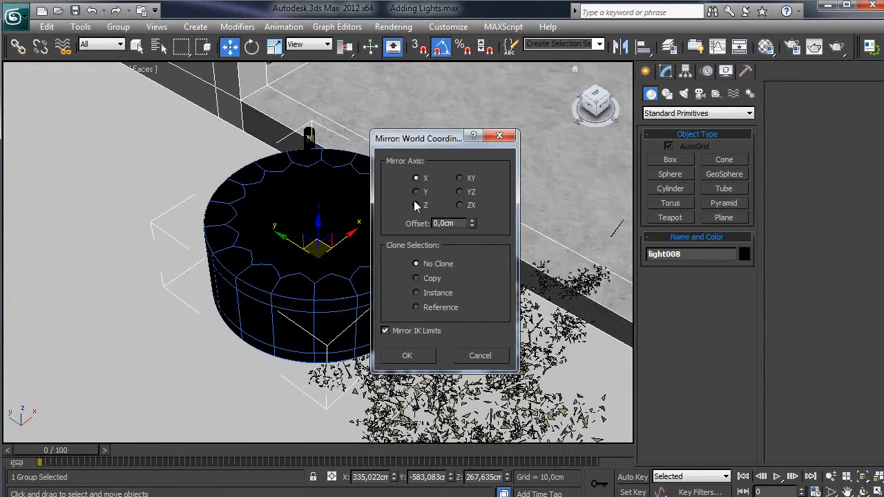
{"action": "left_click", "coordinate": [416, 205]}
{"action": "left_click", "coordinate": [407, 355]}
{"action": "scroll", "coordinate": [410, 361], "scroll_direction": "down", "scroll_amount": 5}
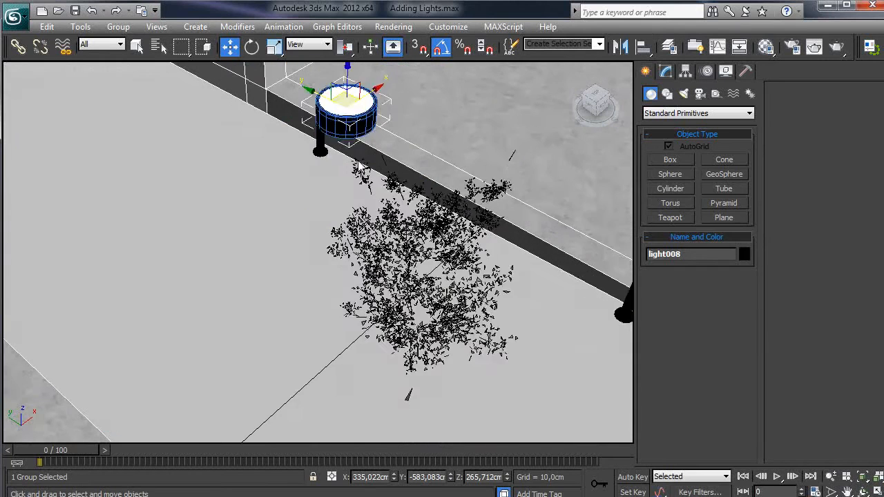
Lower the mirrored light fixture toward the ground, to a Z position of about 78 cm
{"action": "scroll", "coordinate": [358, 165], "scroll_direction": "down", "scroll_amount": 1}
{"action": "left_click_drag", "start_coordinate": [338, 134], "coordinate": [339, 400]}
{"action": "key", "text": "z"}
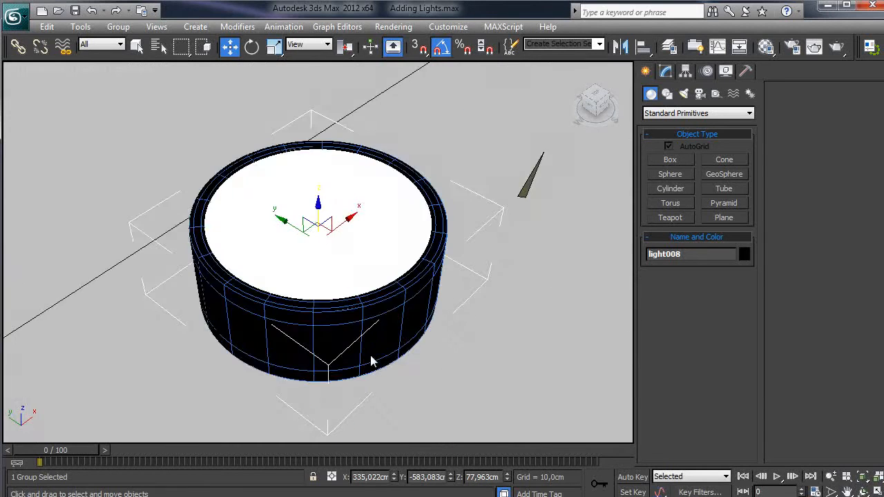
{"action": "scroll", "coordinate": [373, 345], "scroll_direction": "down", "scroll_amount": 6}
Unhide the grass_short layer and close the layer manager
{"action": "left_click", "coordinate": [668, 46]}
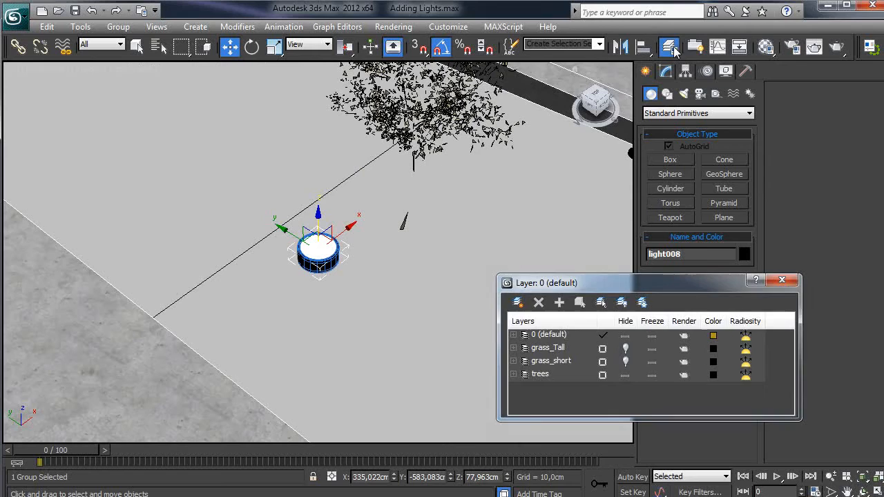
{"action": "left_click", "coordinate": [626, 357]}
{"action": "left_click", "coordinate": [782, 281]}
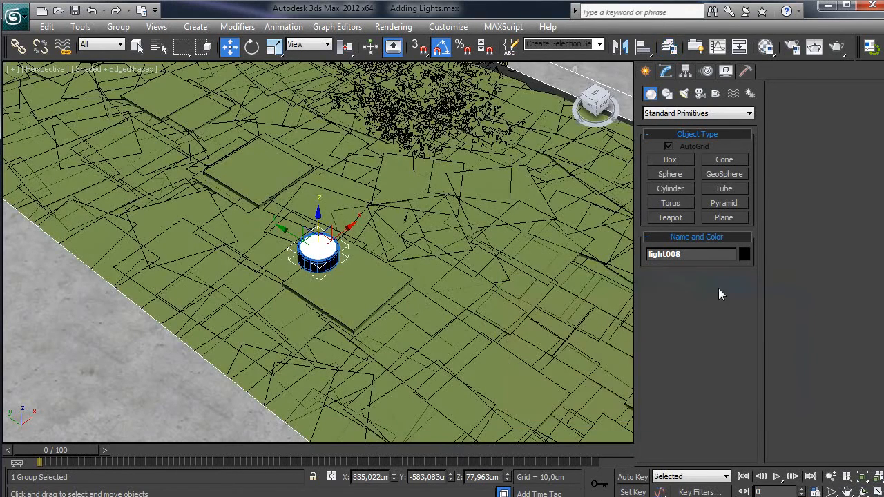
Move the light fixture down into the grass beside the small tree, at about X 400, Y -556, Z 11 cm
{"action": "middle_click_drag", "start_coordinate": [552, 277], "coordinate": [376, 268], "text": "alt"}
{"action": "left_click_drag", "start_coordinate": [330, 234], "coordinate": [406, 288]}
{"action": "middle_click_drag", "start_coordinate": [407, 288], "coordinate": [385, 295], "text": "alt"}
{"action": "left_click_drag", "start_coordinate": [385, 295], "coordinate": [321, 275]}
{"action": "middle_click_drag", "start_coordinate": [353, 264], "coordinate": [482, 160], "text": "alt"}
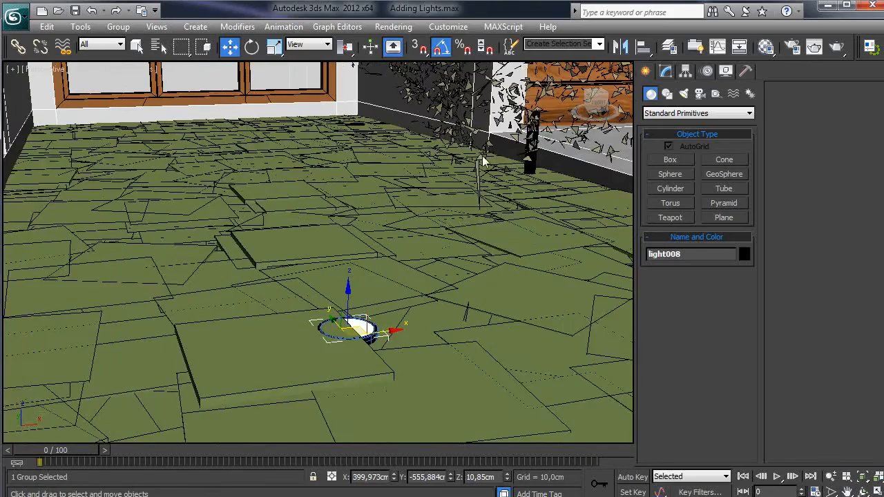
Select the short grass proxy at the light fixture and display it as preview from file
{"action": "middle_click_drag", "start_coordinate": [471, 318], "coordinate": [402, 397], "text": "alt"}
{"action": "left_click", "coordinate": [420, 374]}
{"action": "key", "text": "z"}
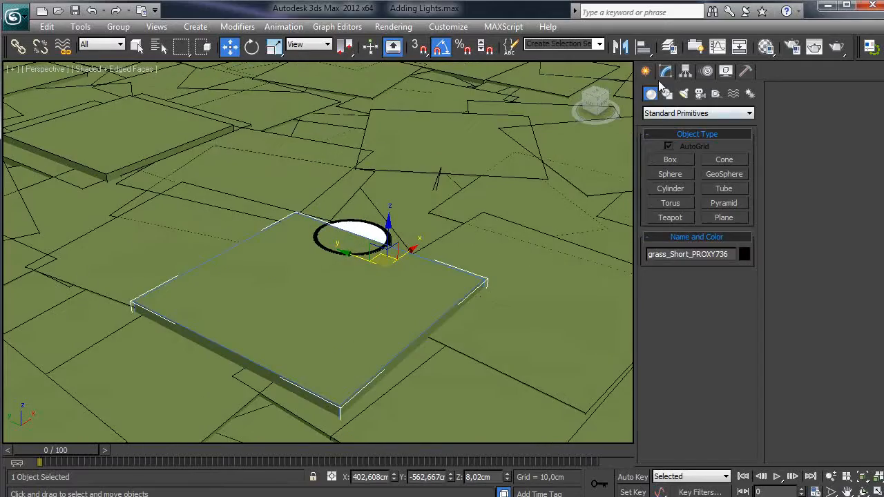
{"action": "left_click", "coordinate": [665, 72]}
{"action": "left_click", "coordinate": [689, 407]}
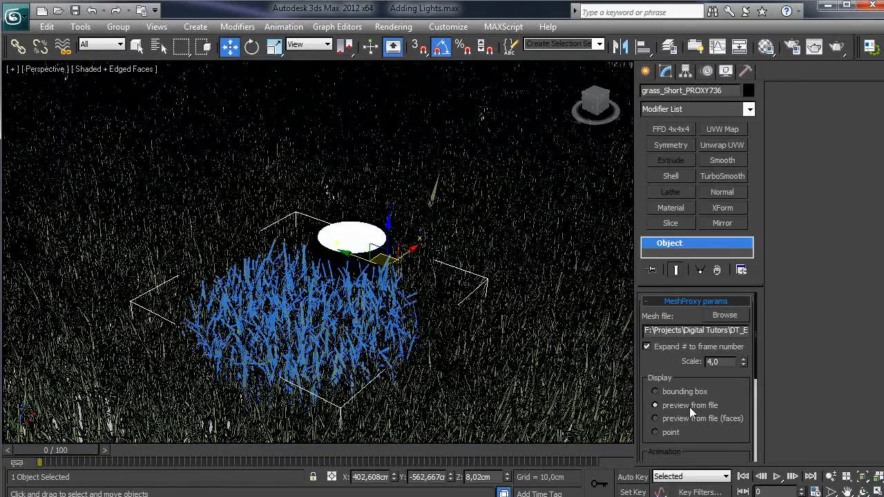
{"action": "middle_click_drag", "start_coordinate": [532, 336], "coordinate": [456, 298], "text": "alt"}
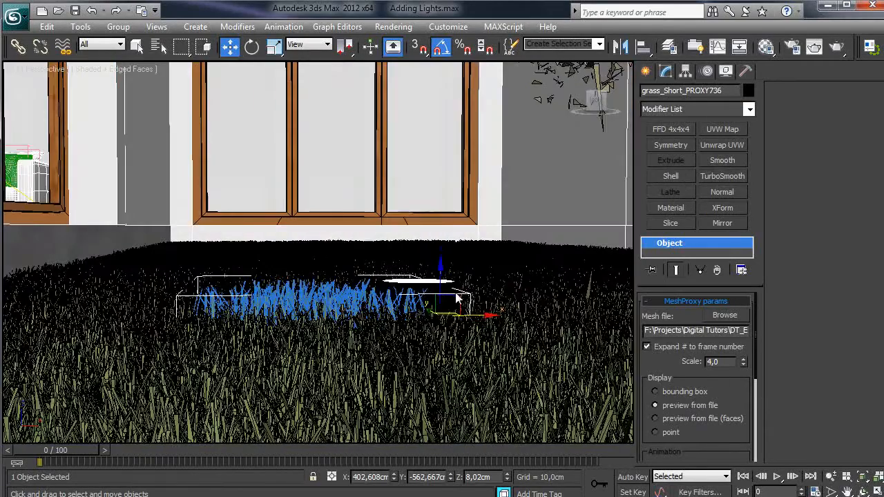
Select the light fixture group in the grass and turn off edged-face display in the viewport
{"action": "left_click", "coordinate": [436, 293]}
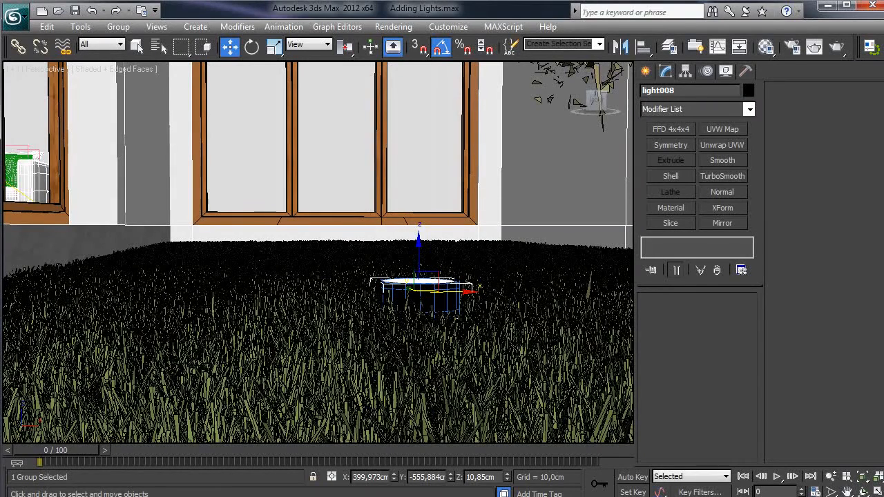
{"action": "key", "text": "F4"}
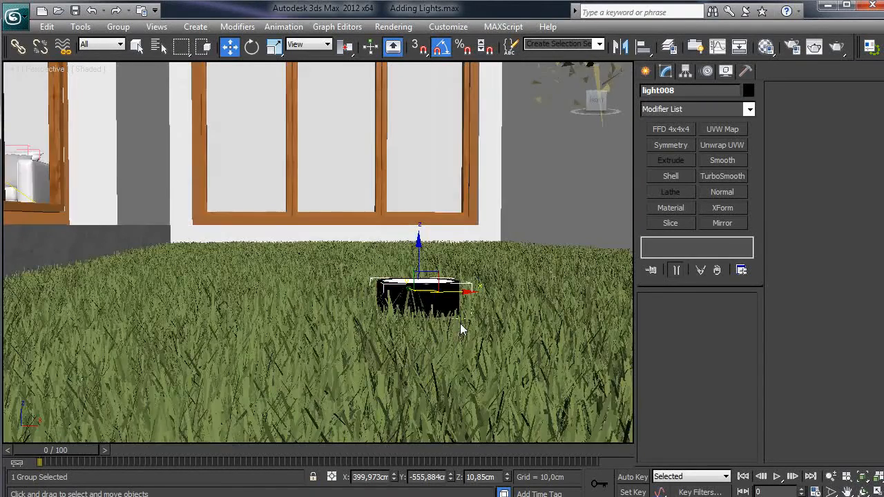
{"action": "middle_click_drag", "start_coordinate": [420, 261], "coordinate": [457, 310], "text": "alt"}
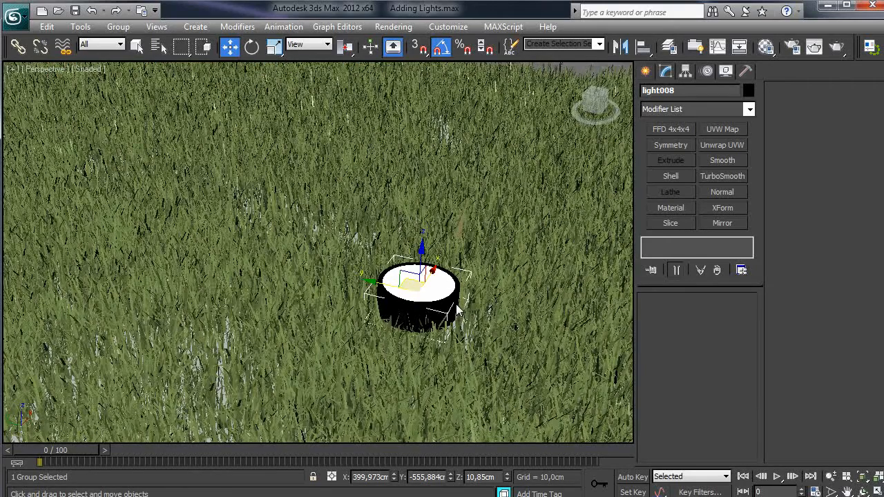
{"action": "middle_click_drag", "start_coordinate": [450, 306], "coordinate": [433, 300], "text": "alt"}
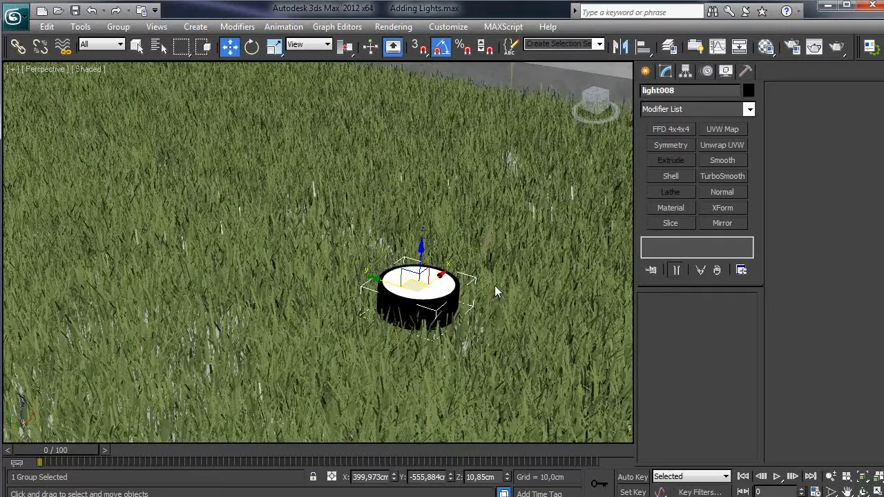
{"action": "middle_click_drag", "start_coordinate": [494, 285], "coordinate": [493, 266], "text": "alt"}
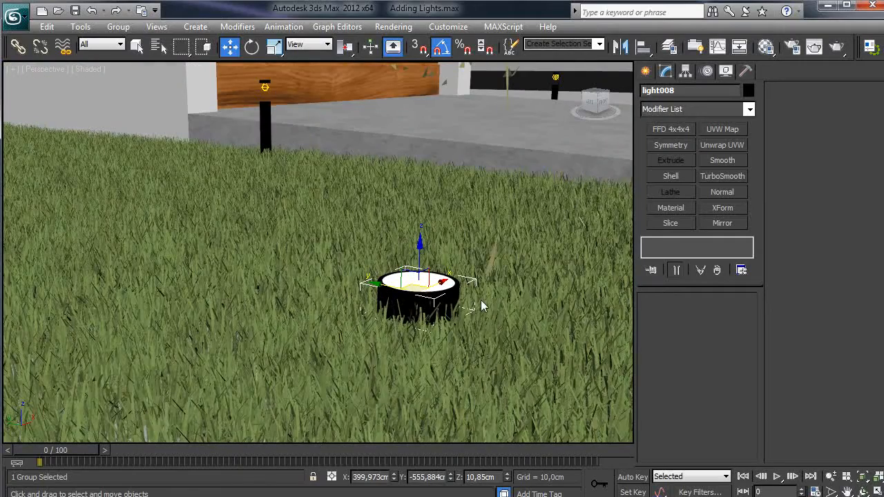
{"action": "middle_click_drag", "start_coordinate": [477, 300], "coordinate": [402, 320], "text": "alt"}
Scale the light fixture to about 138 percent in X and Y, and raise it to a Z position of about 11 cm
{"action": "key", "text": "r"}
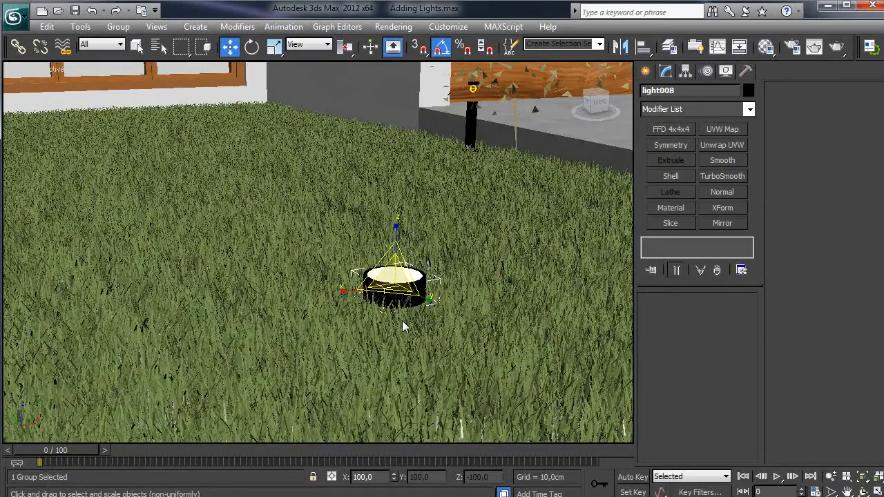
{"action": "left_click_drag", "start_coordinate": [395, 312], "coordinate": [415, 304]}
{"action": "scroll", "coordinate": [428, 309], "scroll_direction": "down", "scroll_amount": 5}
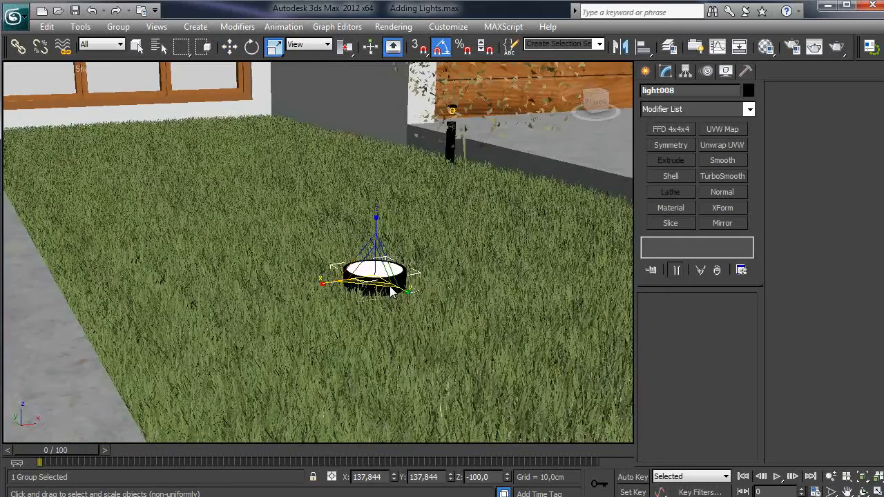
{"action": "middle_click_drag", "start_coordinate": [441, 309], "coordinate": [384, 261], "text": "alt"}
{"action": "scroll", "coordinate": [387, 295], "scroll_direction": "up", "scroll_amount": 5}
{"action": "middle_click_drag", "start_coordinate": [420, 294], "coordinate": [387, 249]}
{"action": "key", "text": "w"}
{"action": "left_click_drag", "start_coordinate": [387, 221], "coordinate": [399, 234]}
{"action": "middle_click_drag", "start_coordinate": [397, 234], "coordinate": [421, 282], "text": "alt"}
Hide the grass_Tall and grass_short layers and close the layer manager
{"action": "left_click", "coordinate": [669, 47]}
{"action": "left_click", "coordinate": [624, 348]}
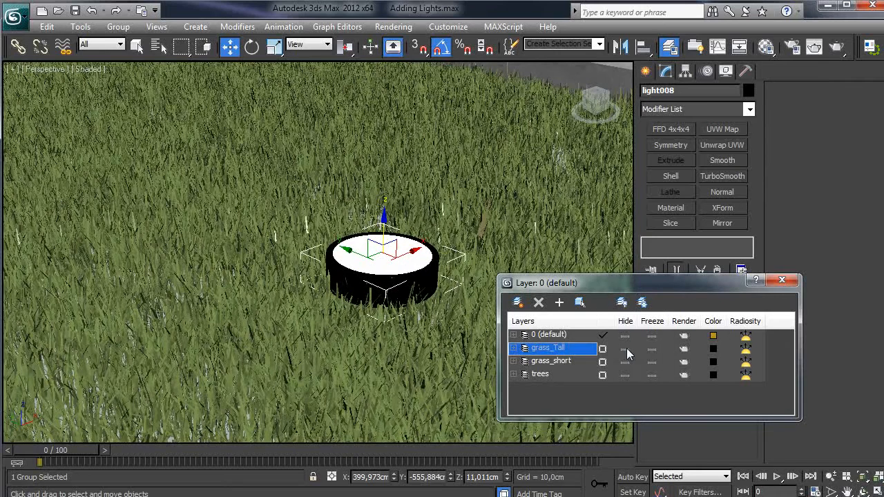
{"action": "left_click", "coordinate": [626, 361]}
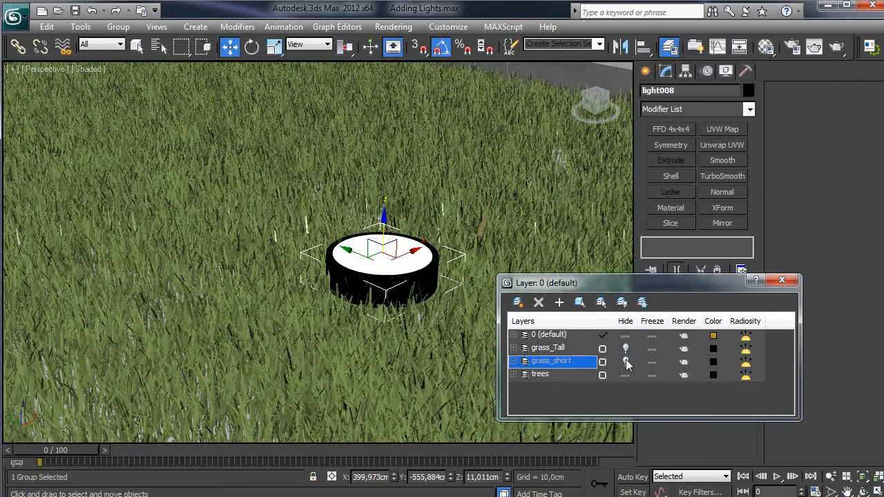
{"action": "left_click", "coordinate": [780, 279]}
Ungroup the light fixture and select its black cylindrical housing
{"action": "left_click", "coordinate": [118, 26]}
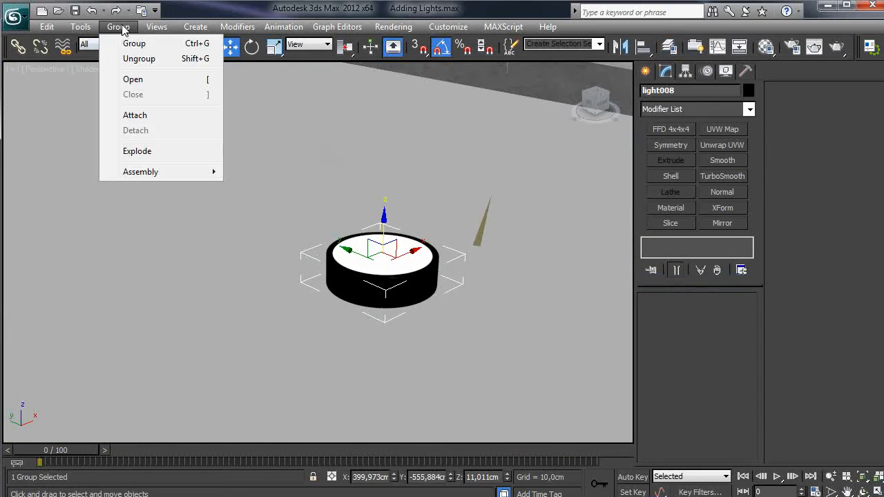
{"action": "left_click", "coordinate": [127, 62]}
{"action": "left_click", "coordinate": [397, 287]}
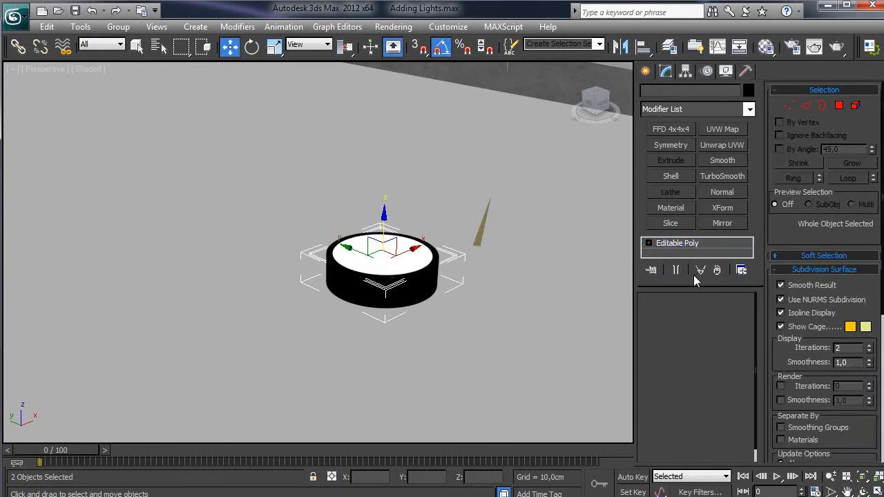
Deepen the housing by lowering its bottom vertices to a Z position of about -3.5 cm, and leave vertex editing
{"action": "key", "text": "1"}
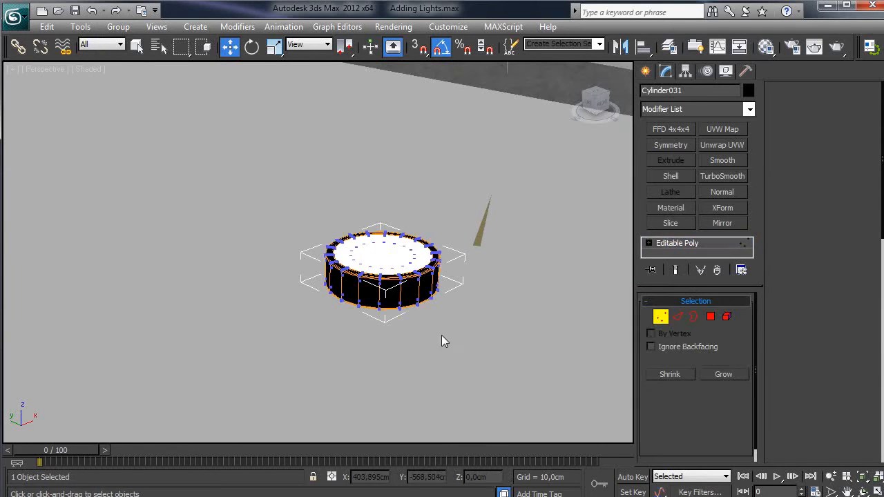
{"action": "middle_click_drag", "start_coordinate": [410, 323], "coordinate": [452, 330], "text": "alt"}
{"action": "left_click_drag", "start_coordinate": [469, 246], "coordinate": [227, 276]}
{"action": "middle_click_drag", "start_coordinate": [388, 265], "coordinate": [742, 256], "text": "alt"}
{"action": "left_click", "coordinate": [720, 245]}
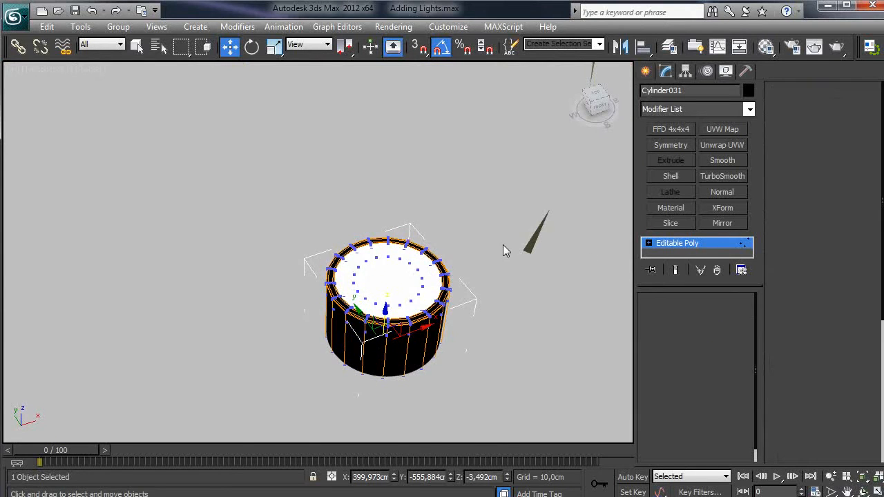
Create a spherical VRayLight with a radius of about 10 cm on the top of the fixture
{"action": "scroll", "coordinate": [503, 250], "scroll_direction": "down", "scroll_amount": 2}
{"action": "middle_click_drag", "start_coordinate": [548, 214], "coordinate": [626, 131]}
{"action": "scroll", "coordinate": [571, 227], "scroll_direction": "down", "scroll_amount": 2}
{"action": "left_click", "coordinate": [644, 71]}
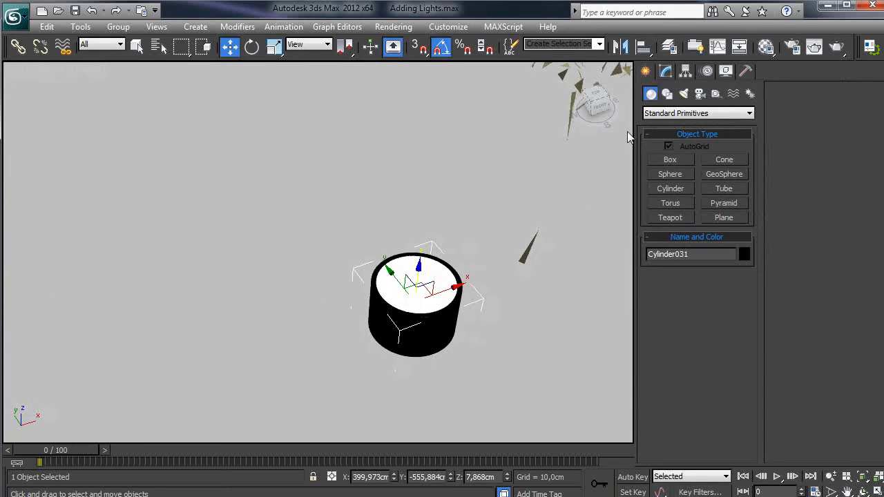
{"action": "left_click", "coordinate": [683, 93]}
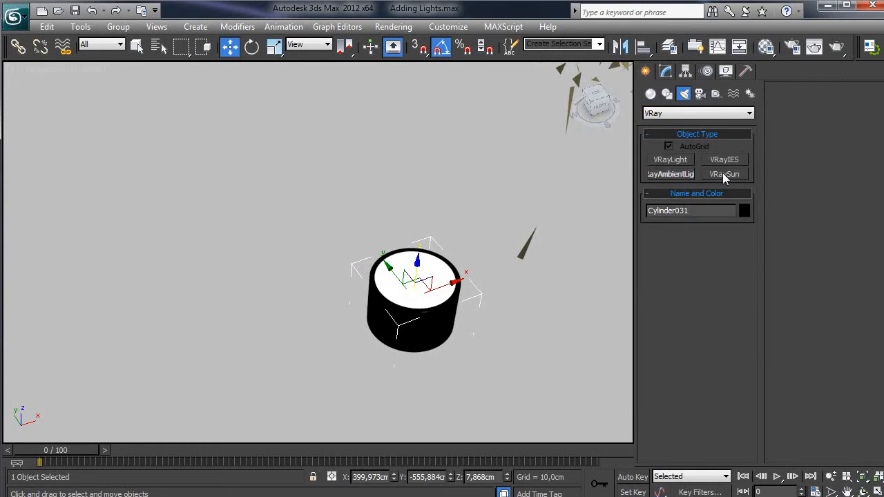
{"action": "middle_click_drag", "start_coordinate": [436, 231], "coordinate": [428, 207]}
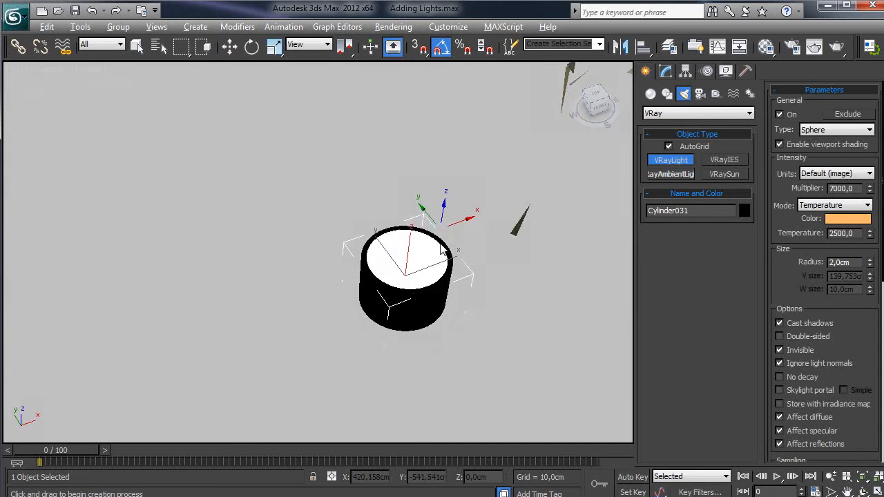
{"action": "scroll", "coordinate": [442, 245], "scroll_direction": "up", "scroll_amount": 2}
{"action": "left_click_drag", "start_coordinate": [448, 216], "coordinate": [437, 271]}
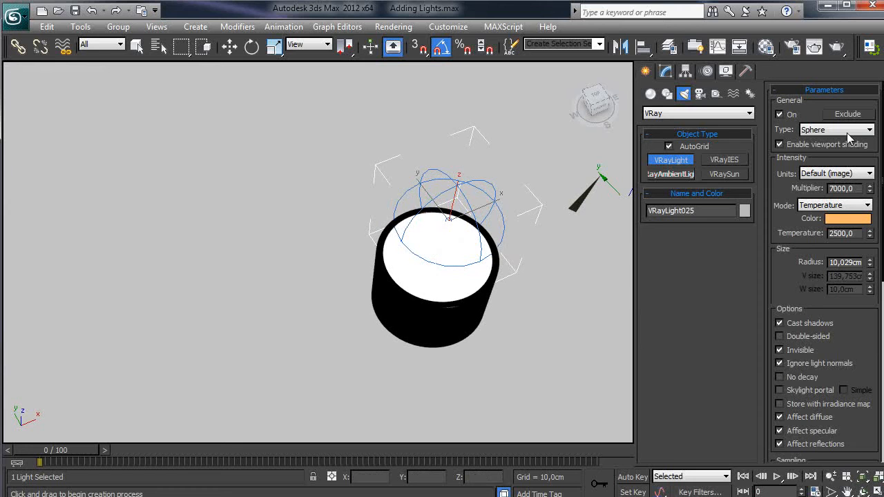
Change the new light's type to Plane with a half-length and half-width of 10 cm
{"action": "left_click", "coordinate": [826, 130]}
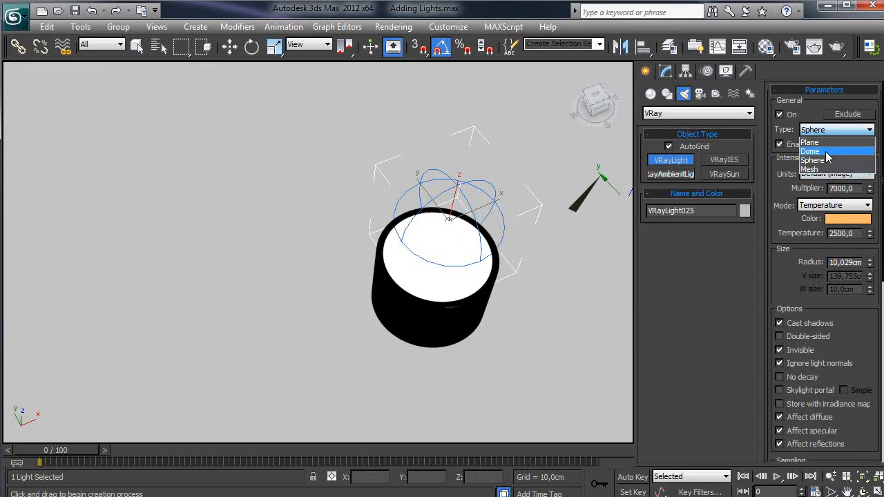
{"action": "left_click", "coordinate": [821, 138]}
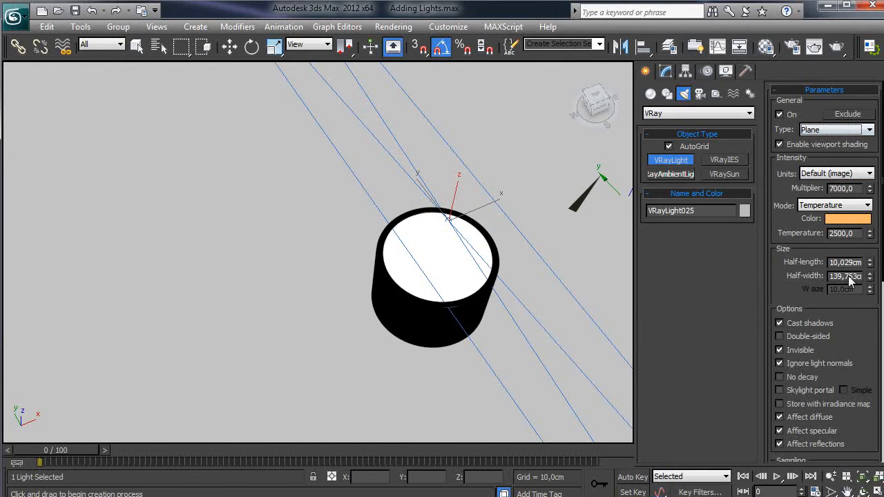
{"action": "left_click_drag", "start_coordinate": [870, 277], "coordinate": [861, 290]}
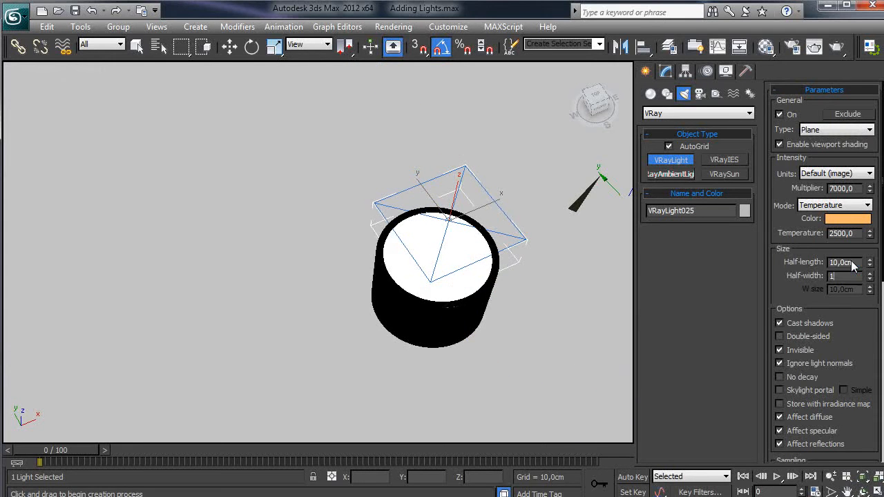
Center the plane light over the fixture's white disc, at about X 400, Y -555 cm
{"action": "key", "text": "w"}
{"action": "left_click_drag", "start_coordinate": [456, 210], "coordinate": [433, 243]}
{"action": "left_click", "coordinate": [665, 71]}
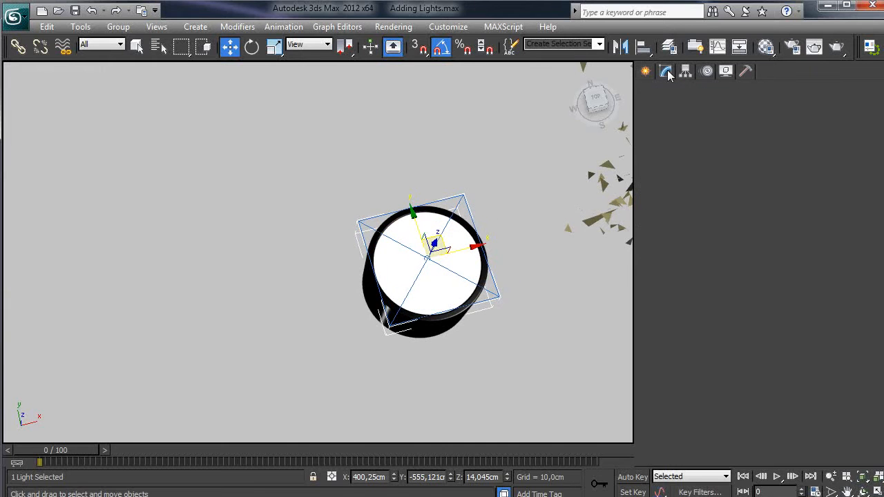
{"action": "scroll", "coordinate": [695, 393], "scroll_direction": "down", "scroll_amount": 4}
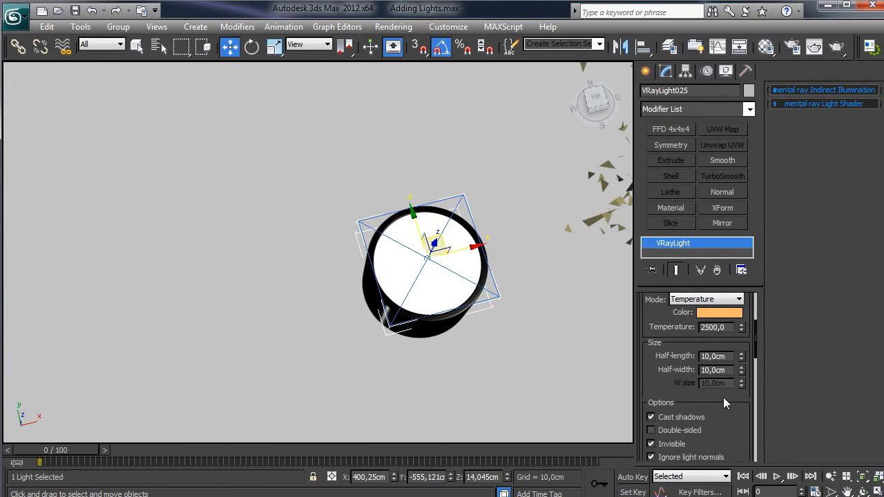
Mirror the plane light vertically so that it shines upward
{"action": "middle_click_drag", "start_coordinate": [507, 301], "coordinate": [532, 228], "text": "alt"}
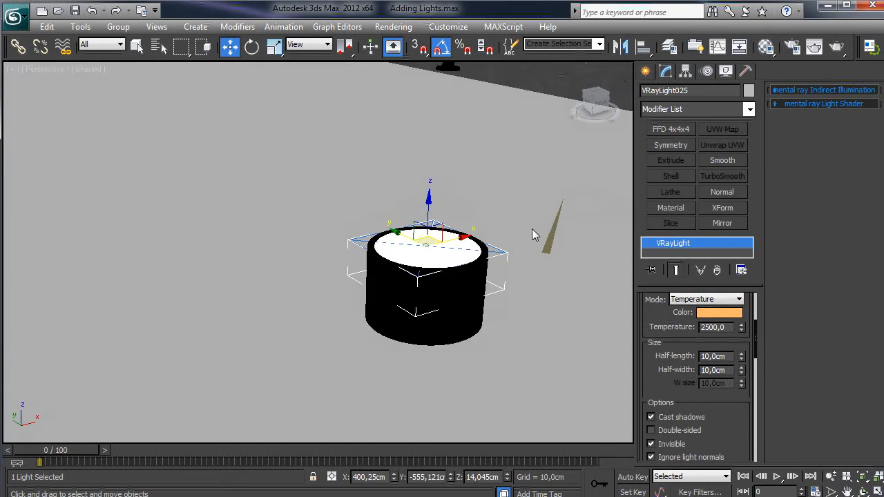
{"action": "left_click", "coordinate": [619, 46]}
{"action": "left_click_drag", "start_coordinate": [434, 140], "coordinate": [547, 140]}
{"action": "left_click", "coordinate": [516, 355]}
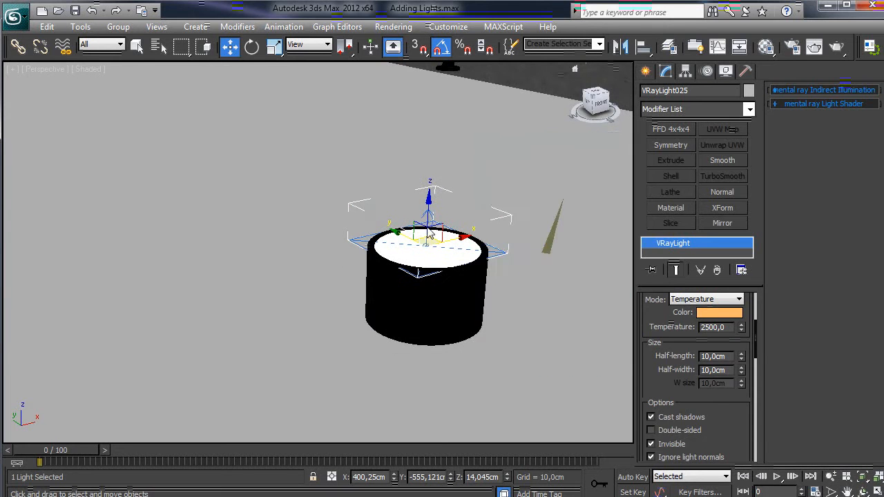
Raise the plane light just above the white disc, to about Z 15 cm, and align it at about Y -555.7 cm
{"action": "left_click_drag", "start_coordinate": [430, 211], "coordinate": [432, 207]}
{"action": "middle_click_drag", "start_coordinate": [361, 215], "coordinate": [394, 244], "text": "alt"}
{"action": "left_click_drag", "start_coordinate": [394, 244], "coordinate": [432, 204]}
{"action": "middle_click_drag", "start_coordinate": [453, 223], "coordinate": [405, 233], "text": "alt"}
{"action": "middle_click_drag", "start_coordinate": [454, 259], "coordinate": [358, 276]}
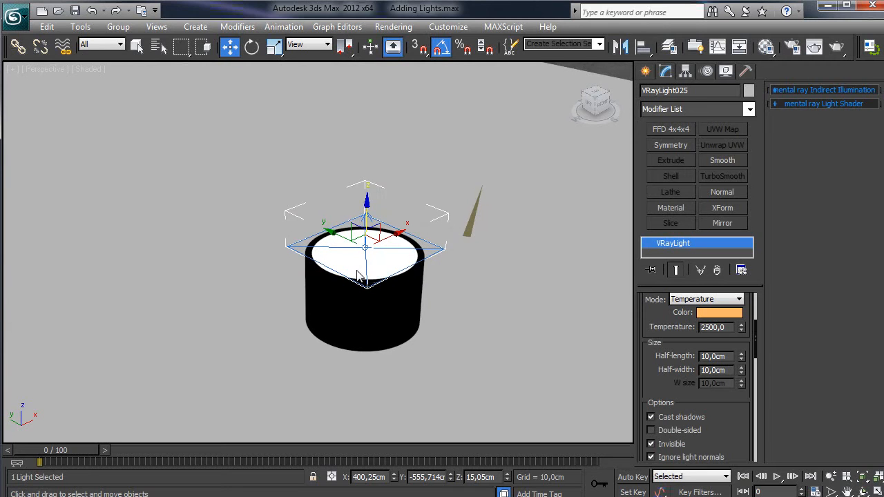
Set the plane light's multiplier to 2000
{"action": "middle_click_drag", "start_coordinate": [433, 275], "coordinate": [424, 271], "text": "alt"}
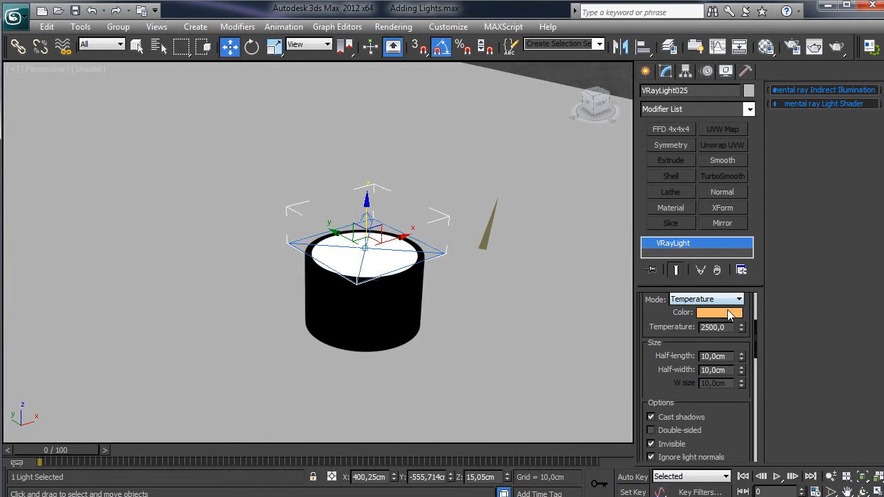
{"action": "scroll", "coordinate": [690, 352], "scroll_direction": "up", "scroll_amount": 3}
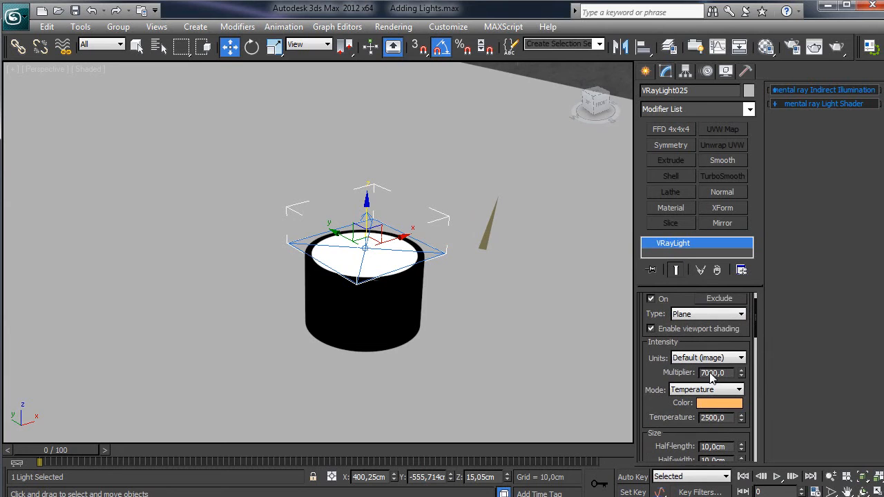
{"action": "type", "text": "200"}
{"action": "key", "text": "Return"}
{"action": "type", "text": "2000"}
{"action": "key", "text": "Return"}
Group the plane light with the fixture's housing and white disc under the name exterior_lamp_trees
{"action": "scroll", "coordinate": [450, 251], "scroll_direction": "down", "scroll_amount": 6}
{"action": "middle_click_drag", "start_coordinate": [451, 250], "coordinate": [394, 270], "text": "alt"}
{"action": "scroll", "coordinate": [394, 270], "scroll_direction": "up", "scroll_amount": 2}
{"action": "left_click", "coordinate": [110, 45]}
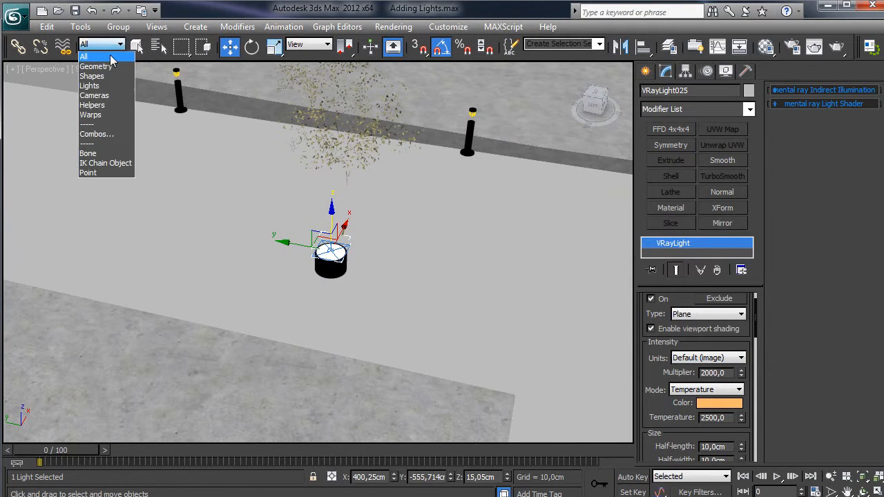
{"action": "left_click", "coordinate": [330, 276]}
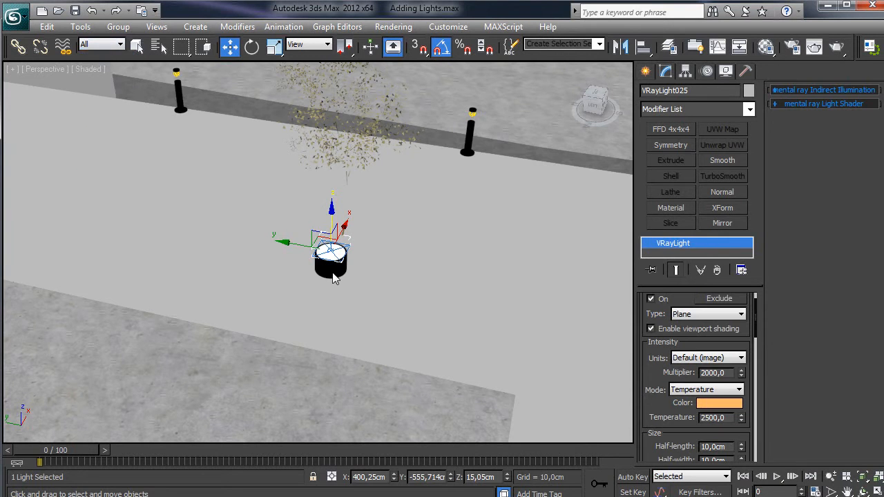
{"action": "left_click", "coordinate": [333, 277], "text": "ctrl"}
{"action": "left_click_drag", "start_coordinate": [299, 248], "coordinate": [429, 272]}
{"action": "key", "text": "ctrl+z"}
{"action": "scroll", "coordinate": [364, 285], "scroll_direction": "down", "scroll_amount": 3}
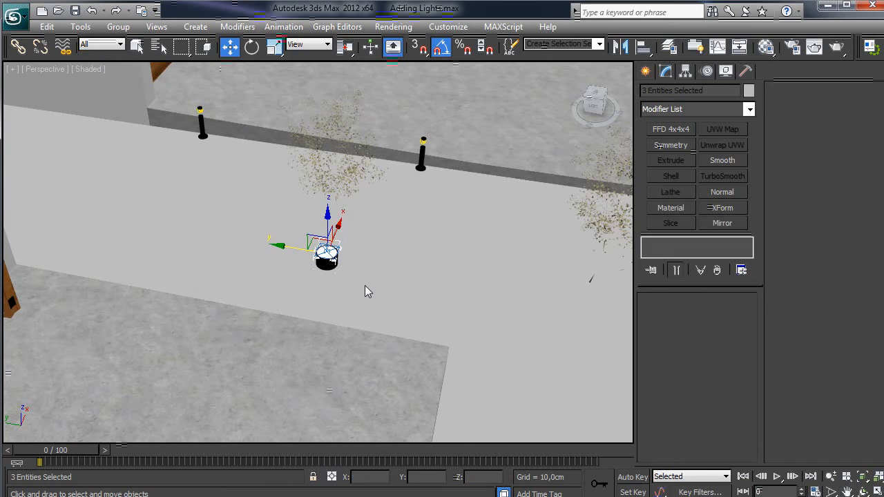
{"action": "key", "text": "ctrl+g"}
{"action": "type", "text": "exterior_lam"}
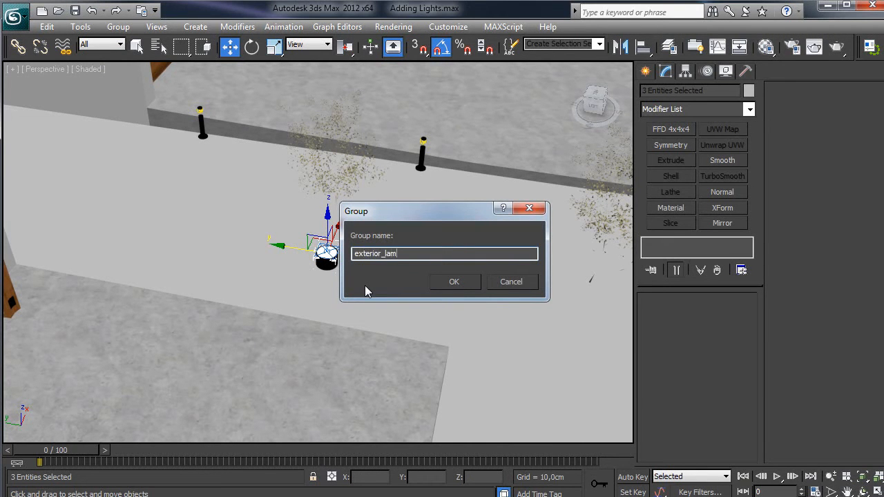
{"action": "type", "text": "p_trees"}
{"action": "key", "text": "Return"}
Clone the lamp group along Y to the next tree, at about Y -789 cm
{"action": "middle_click_drag", "start_coordinate": [390, 306], "coordinate": [400, 305]}
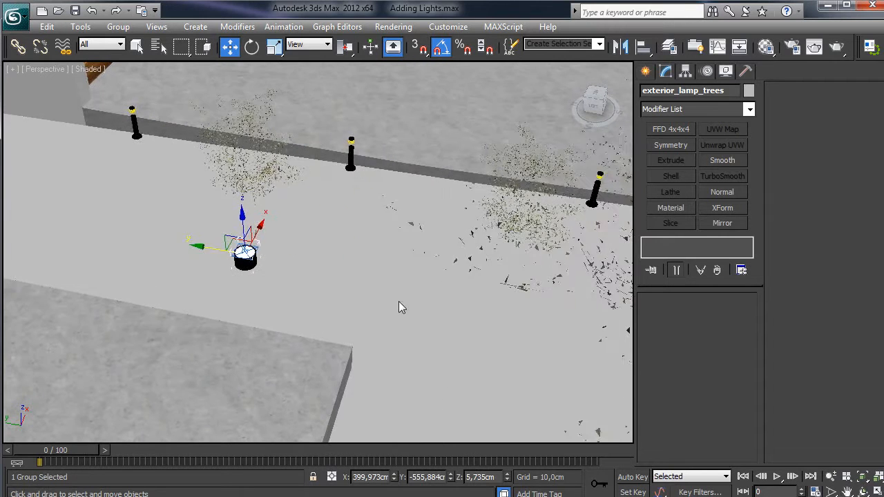
{"action": "left_click_drag", "start_coordinate": [197, 247], "coordinate": [448, 296], "text": "shift"}
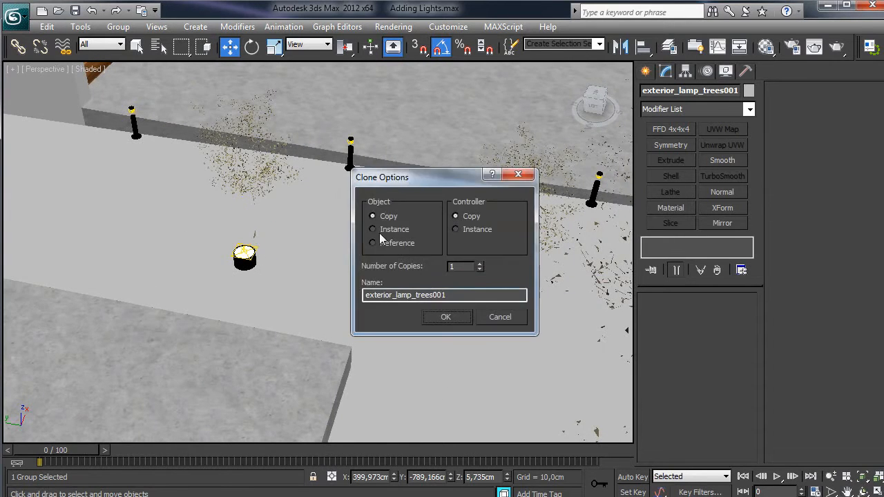
{"action": "left_click", "coordinate": [445, 317]}
Clone the lamp group once more along the tree row to add a third lamp
{"action": "mouse_move", "coordinate": [463, 304]}
{"action": "middle_mouse_down", "text": "alt"}
{"action": "mouse_move", "coordinate": [481, 272]}
{"action": "mouse_move", "coordinate": [430, 286]}
{"action": "mouse_move", "coordinate": [377, 266]}
{"action": "mouse_move", "coordinate": [311, 261]}
{"action": "middle_mouse_up", "text": "alt"}
{"action": "scroll", "coordinate": [338, 261], "scroll_direction": "down", "scroll_amount": 3}
{"action": "left_click_drag", "start_coordinate": [310, 261], "coordinate": [418, 269], "text": "shift"}
{"action": "left_click", "coordinate": [449, 315]}
Clone the third lamp to add a fourth lamp on the ground beside the remaining trees
{"action": "mouse_move", "coordinate": [450, 316]}
{"action": "middle_mouse_down", "text": "alt"}
{"action": "mouse_move", "coordinate": [442, 324]}
{"action": "mouse_move", "coordinate": [391, 301]}
{"action": "middle_mouse_up", "text": "alt"}
{"action": "middle_click_drag", "start_coordinate": [507, 292], "coordinate": [483, 228], "text": "alt"}
{"action": "mouse_move", "coordinate": [482, 226]}
{"action": "left_mouse_down"}
{"action": "mouse_move", "coordinate": [461, 245]}
{"action": "mouse_move", "coordinate": [362, 190]}
{"action": "mouse_move", "coordinate": [352, 199]}
{"action": "left_mouse_up"}
{"action": "left_click", "coordinate": [445, 317]}
Switch to the camera view and position the fourth lamp at about X 145, Y -978 cm
{"action": "mouse_move", "coordinate": [351, 220]}
{"action": "middle_mouse_down", "text": "alt"}
{"action": "mouse_move", "coordinate": [428, 174]}
{"action": "mouse_move", "coordinate": [373, 176]}
{"action": "middle_mouse_up", "text": "alt"}
{"action": "middle_click_drag", "start_coordinate": [388, 175], "coordinate": [439, 251]}
{"action": "scroll", "coordinate": [388, 231], "scroll_direction": "up", "scroll_amount": 4}
{"action": "left_click_drag", "start_coordinate": [366, 250], "coordinate": [384, 249]}
{"action": "key", "text": "c"}
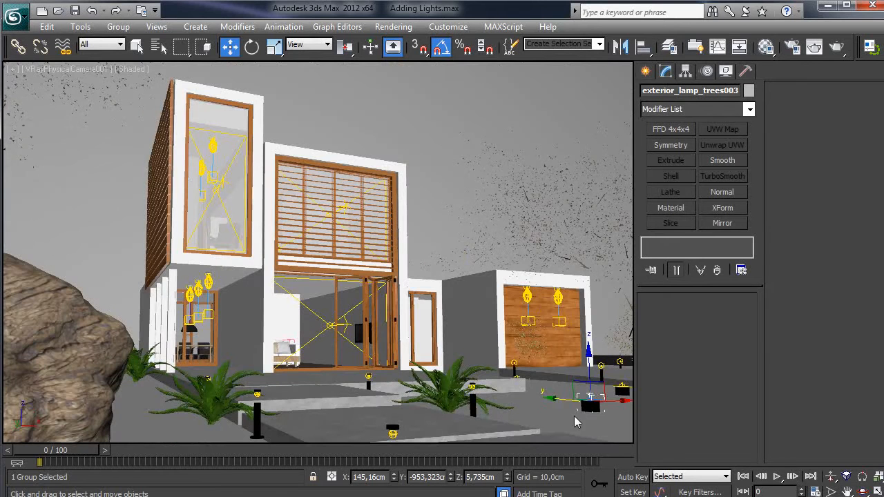
{"action": "left_click_drag", "start_coordinate": [565, 405], "coordinate": [582, 404]}
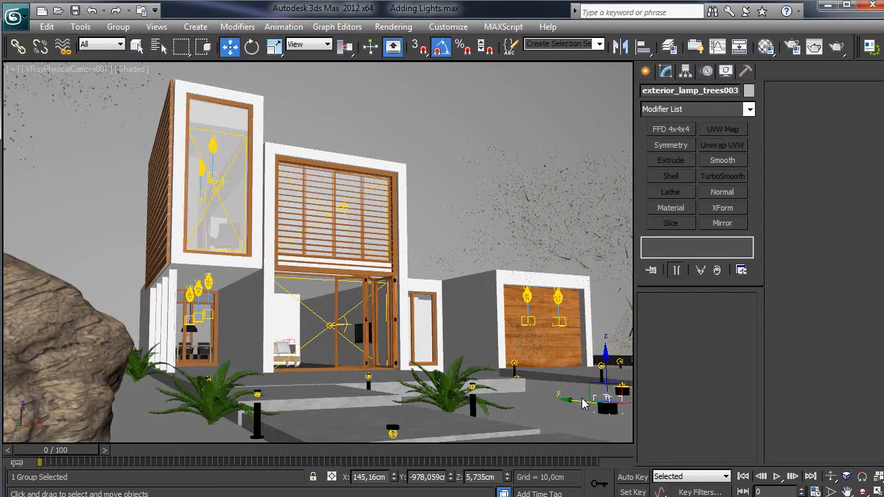
Reposition the fourth tree lamp on the ground at about X 175, Y -964 cm
{"action": "key", "text": "p"}
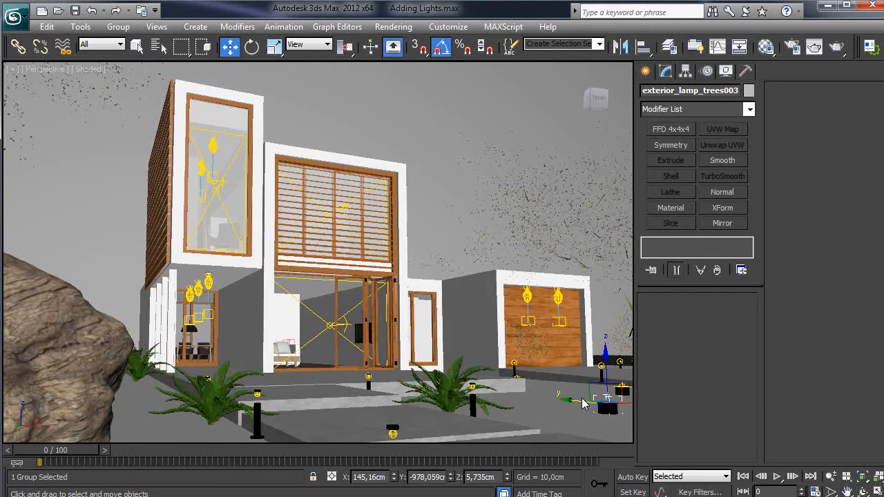
{"action": "key", "text": "z"}
{"action": "scroll", "coordinate": [499, 371], "scroll_direction": "down", "scroll_amount": 10}
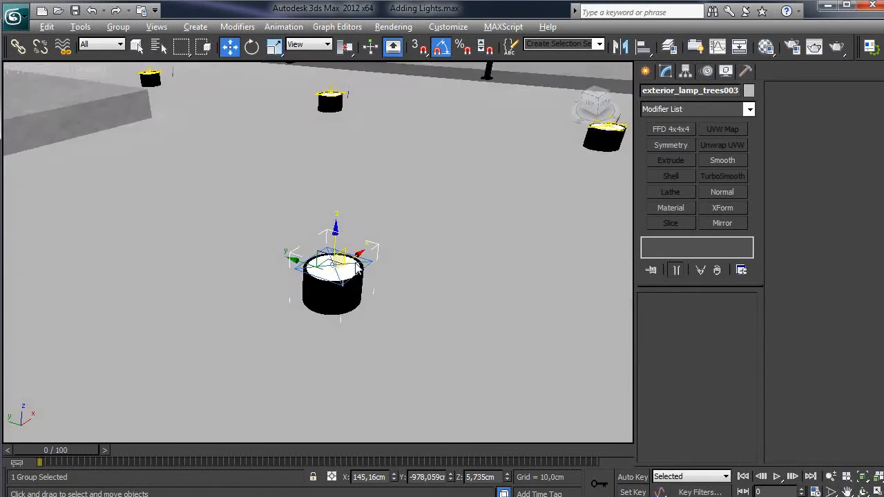
{"action": "middle_click_drag", "start_coordinate": [332, 232], "coordinate": [349, 226], "text": "alt"}
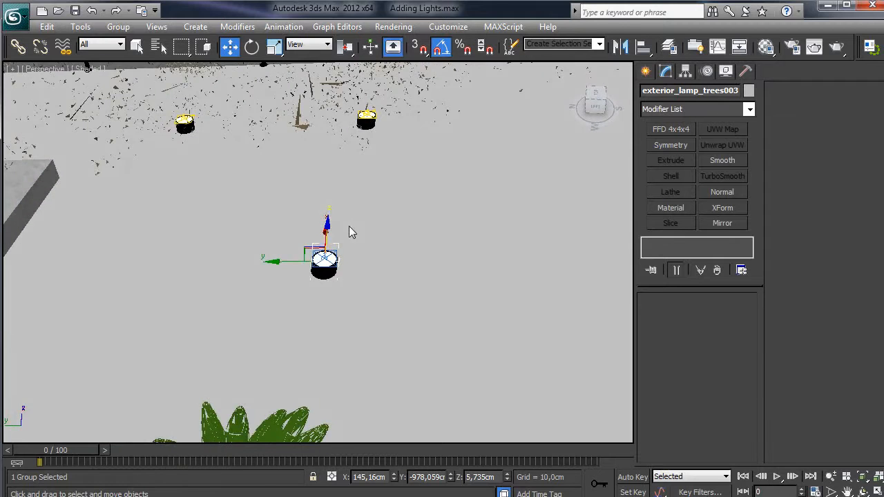
{"action": "left_click_drag", "start_coordinate": [299, 261], "coordinate": [280, 268]}
{"action": "middle_click_drag", "start_coordinate": [279, 268], "coordinate": [332, 266], "text": "alt"}
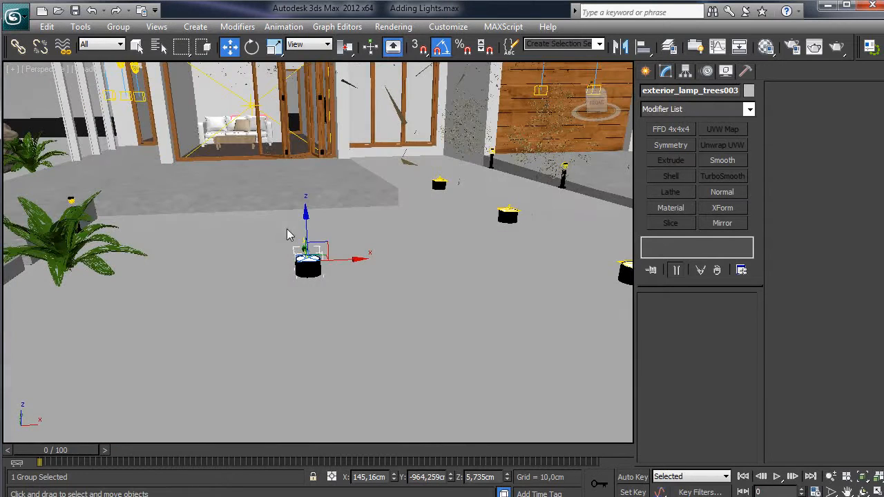
{"action": "left_click_drag", "start_coordinate": [355, 263], "coordinate": [388, 262]}
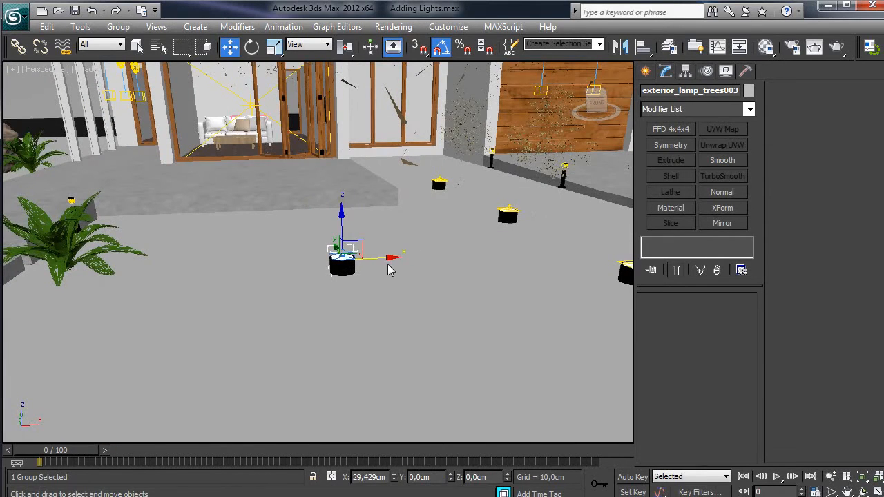
{"action": "scroll", "coordinate": [234, 246], "scroll_direction": "down", "scroll_amount": 5}
{"action": "middle_click_drag", "start_coordinate": [193, 202], "coordinate": [328, 267], "text": "alt"}
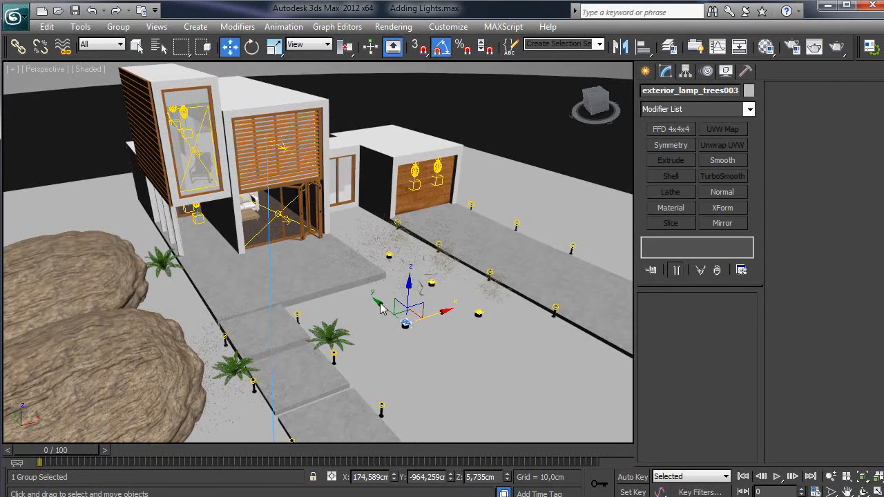
Restrict the selection filter to Lights and select every light in the scene
{"action": "left_click", "coordinate": [117, 44]}
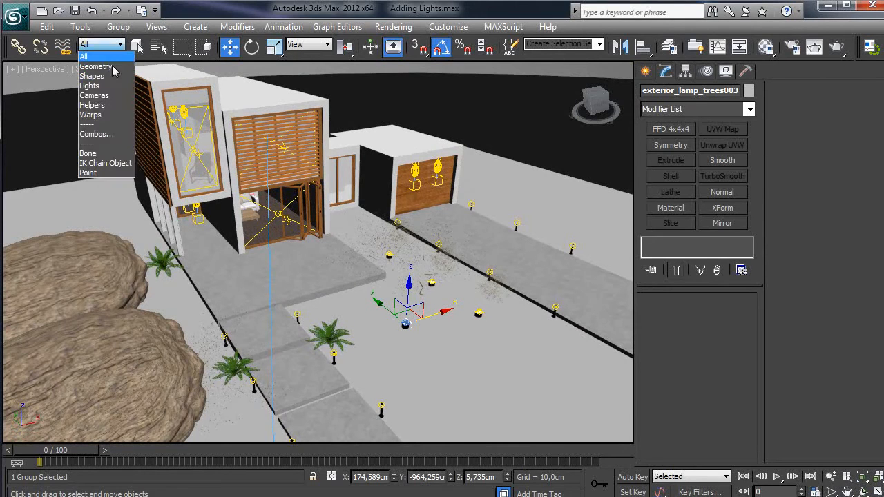
{"action": "left_click", "coordinate": [103, 84]}
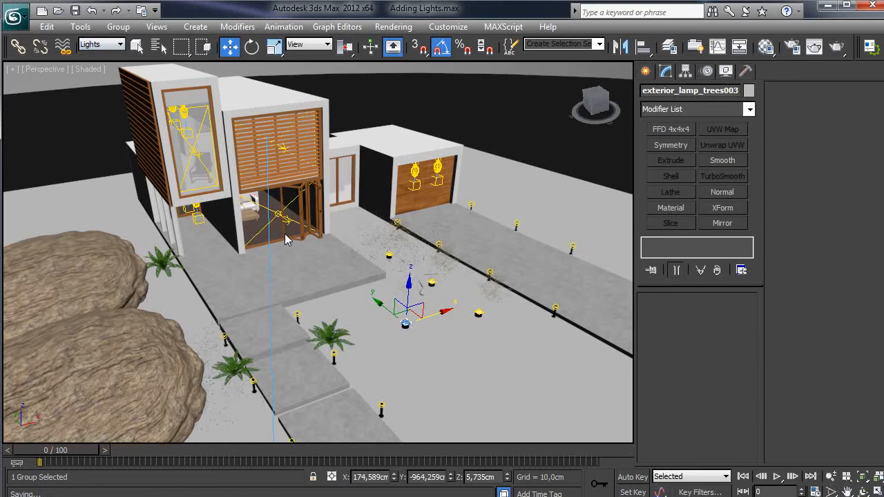
{"action": "middle_click_drag", "start_coordinate": [295, 233], "coordinate": [315, 237]}
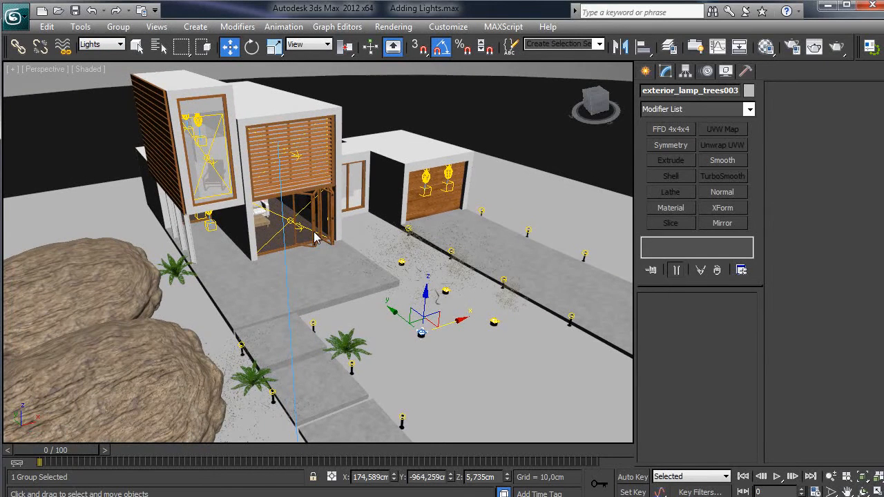
{"action": "key", "text": "ctrl+a"}
{"action": "middle_click_drag", "start_coordinate": [315, 235], "coordinate": [320, 226]}
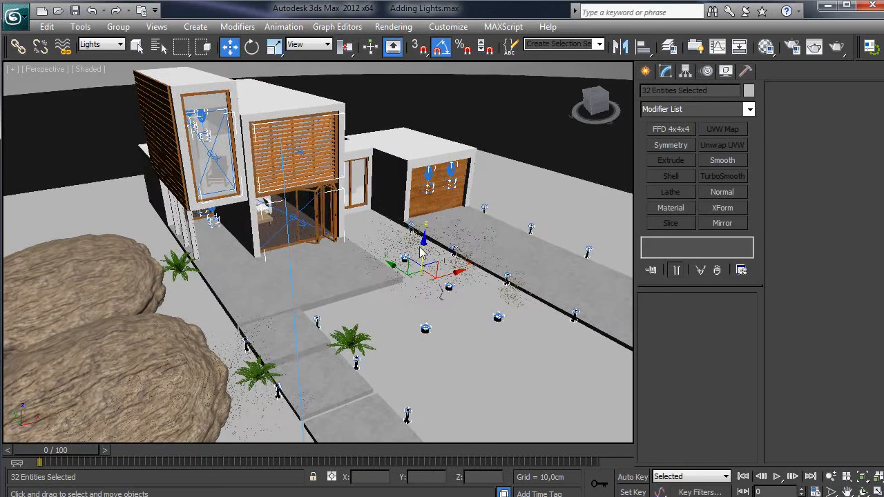
{"action": "left_click_drag", "start_coordinate": [423, 241], "coordinate": [397, 243]}
{"action": "right_click", "coordinate": [396, 242]}
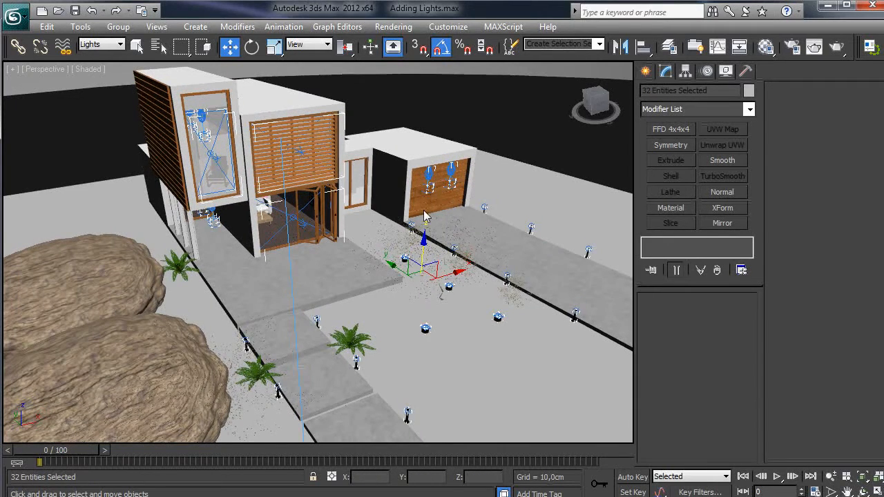
Create a new layer from the selected lights and name it Lights_and_lamps
{"action": "left_click", "coordinate": [668, 46]}
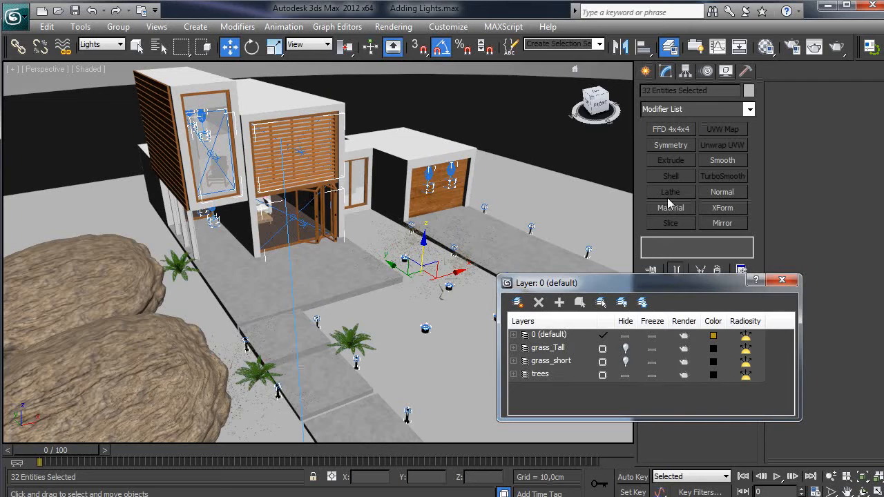
{"action": "left_click", "coordinate": [519, 304]}
{"action": "left_click", "coordinate": [556, 348]}
{"action": "left_click", "coordinate": [571, 350]}
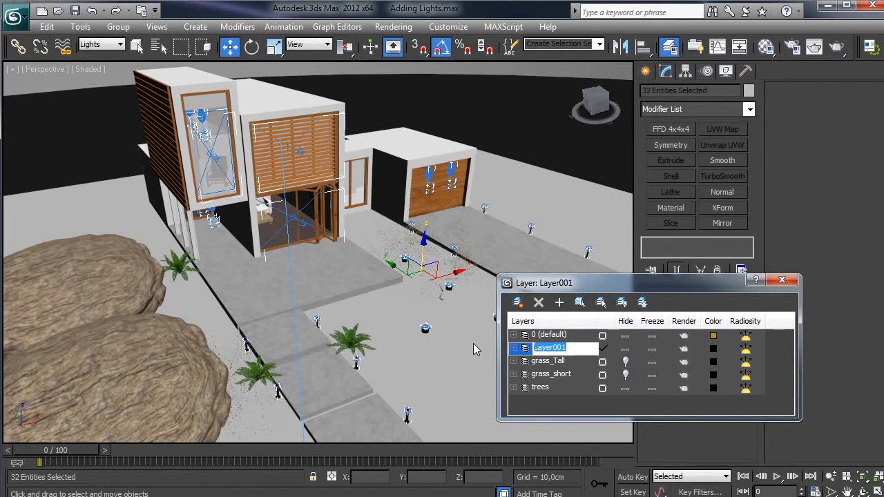
{"action": "type", "text": "Lights_and_lamps"}
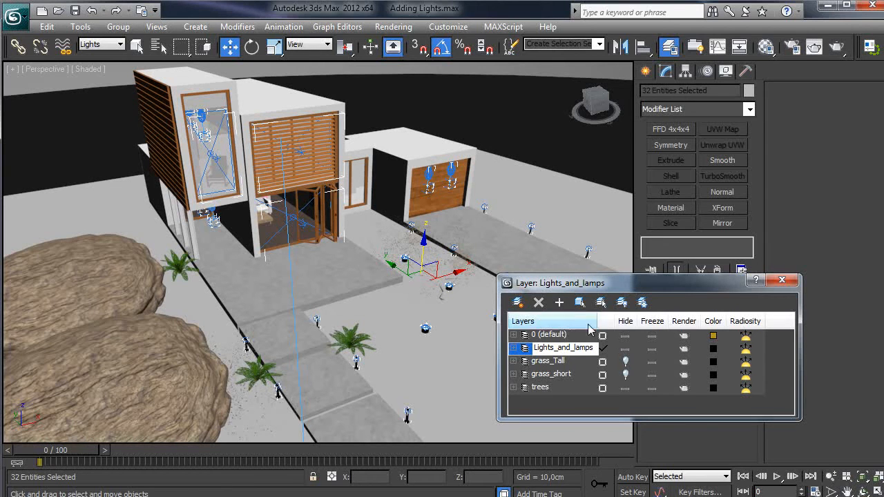
{"action": "left_click_drag", "start_coordinate": [602, 284], "coordinate": [589, 285]}
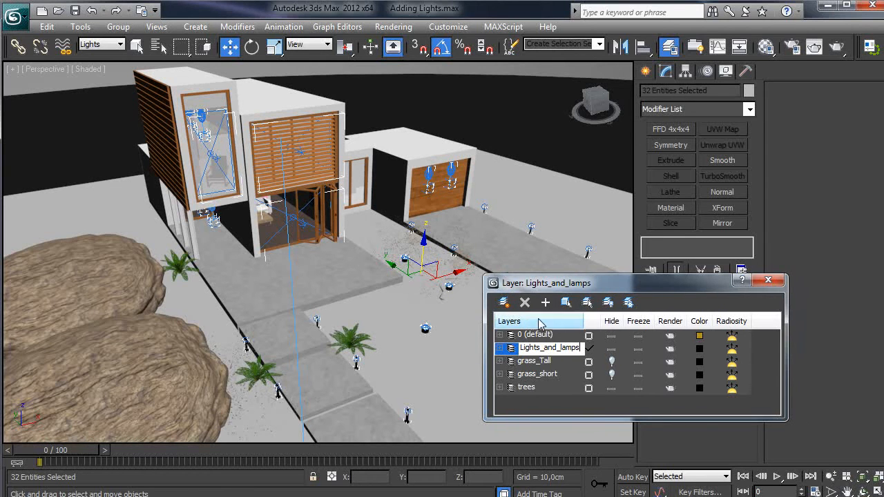
{"action": "key", "text": "Return"}
{"action": "left_click", "coordinate": [553, 347]}
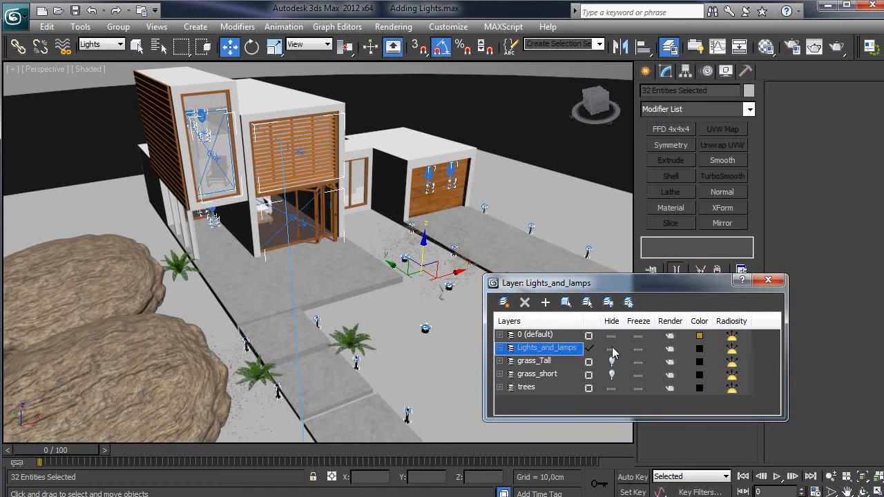
Hide and unhide the Lights_and_lamps layer to check it, and close the layer manager
{"action": "left_click", "coordinate": [611, 348]}
{"action": "left_click", "coordinate": [611, 349]}
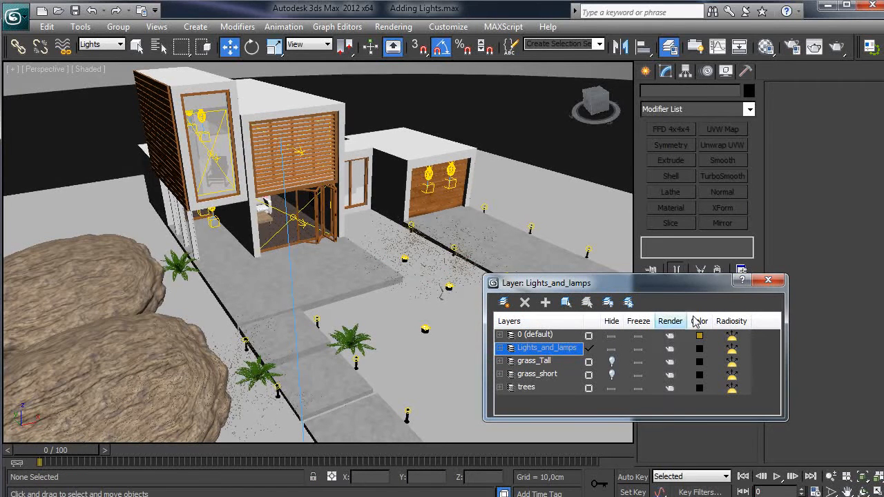
{"action": "left_click", "coordinate": [767, 280]}
Reset the selection filter to All and select the large sky dome surrounding the house
{"action": "scroll", "coordinate": [395, 205], "scroll_direction": "down", "scroll_amount": 5}
{"action": "scroll", "coordinate": [395, 204], "scroll_direction": "down", "scroll_amount": 6}
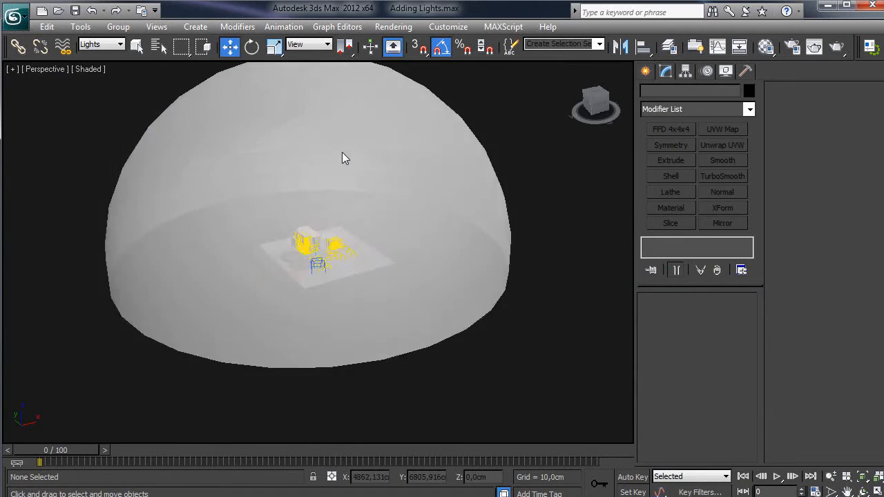
{"action": "scroll", "coordinate": [316, 168], "scroll_direction": "up", "scroll_amount": 3}
{"action": "scroll", "coordinate": [325, 183], "scroll_direction": "down", "scroll_amount": 3}
{"action": "left_click", "coordinate": [104, 44]}
{"action": "left_click", "coordinate": [100, 54]}
{"action": "left_click", "coordinate": [348, 145]}
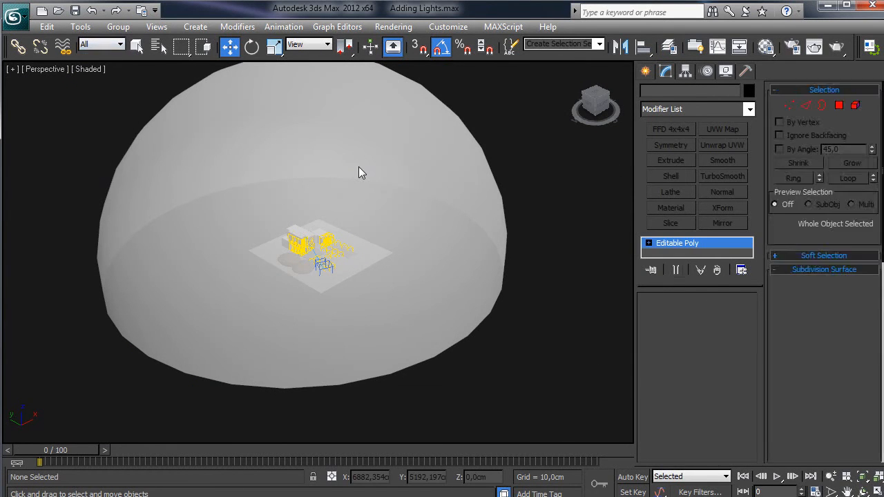
{"action": "key", "text": "alt+x"}
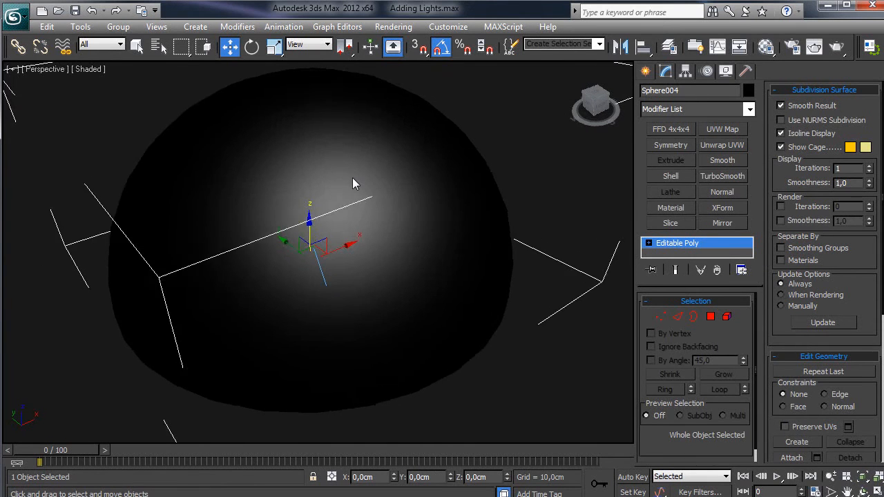
{"action": "scroll", "coordinate": [354, 180], "scroll_direction": "up", "scroll_amount": 4}
{"action": "middle_click_drag", "start_coordinate": [352, 183], "coordinate": [336, 174], "text": "alt"}
{"action": "key", "text": "alt+x"}
Change the 10 - Default material to a VRayLightMtl and assign it to the sky dome
{"action": "key", "text": "m"}
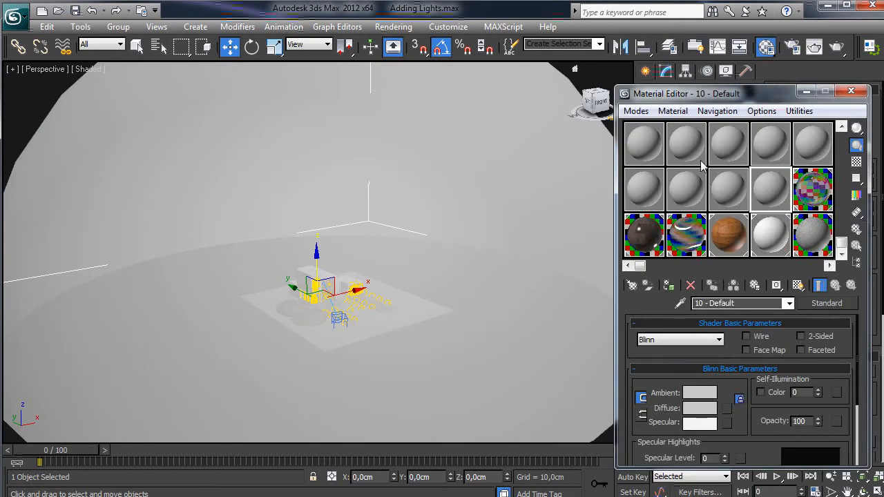
{"action": "left_click", "coordinate": [801, 305]}
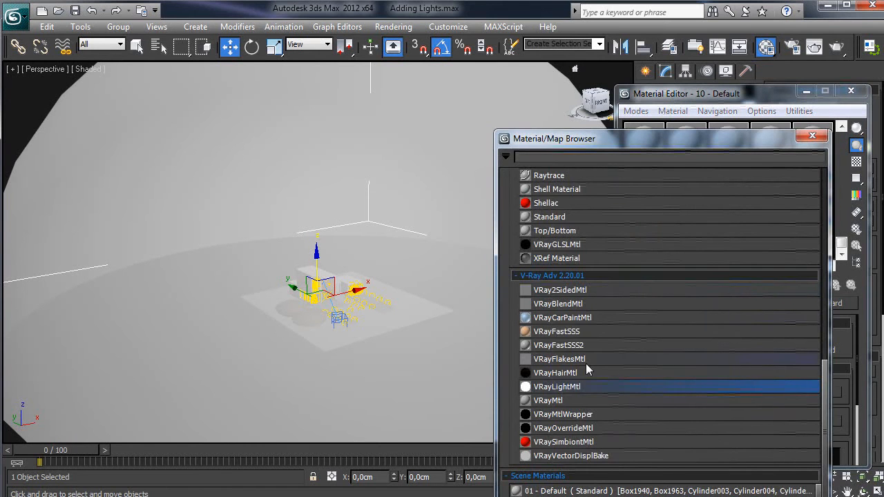
{"action": "double_click", "coordinate": [543, 388]}
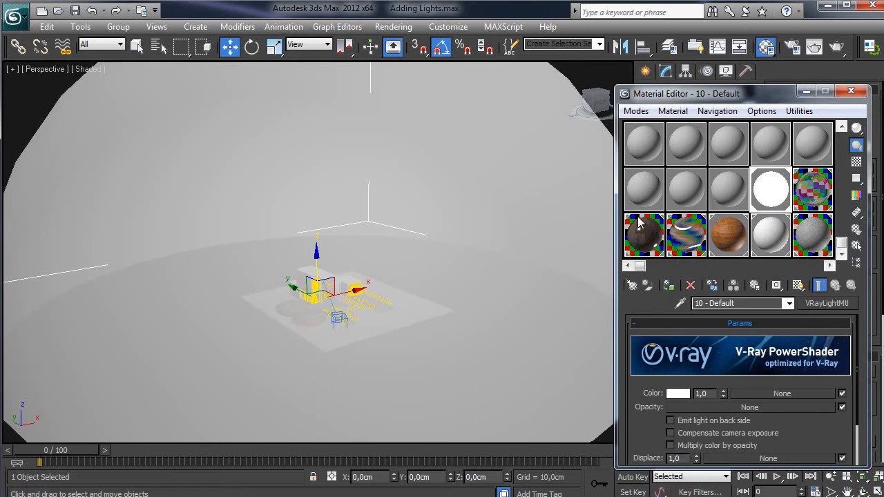
{"action": "mouse_move", "coordinate": [504, 218]}
{"action": "middle_mouse_down", "text": "alt"}
{"action": "mouse_move", "coordinate": [430, 219]}
{"action": "mouse_move", "coordinate": [414, 269]}
{"action": "middle_mouse_up", "text": "alt"}
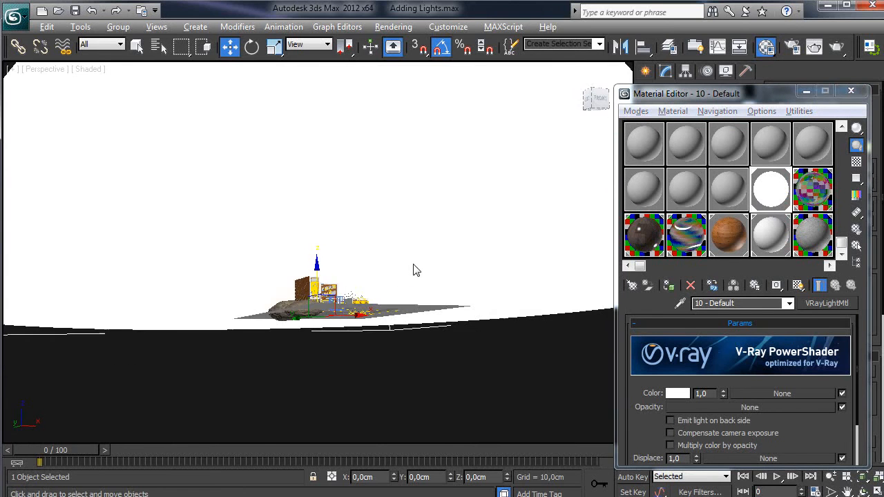
Set the light material's color multiplier to 35
{"action": "double_click", "coordinate": [701, 393]}
{"action": "type", "text": "35"}
{"action": "key", "text": "Return"}
{"action": "left_click_drag", "start_coordinate": [630, 394], "coordinate": [631, 357]}
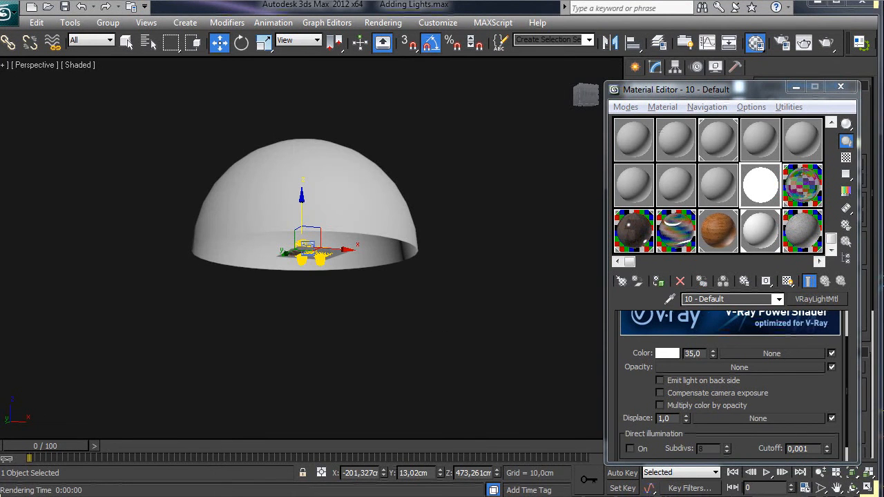
Switch to the browser to examine the CGSkies Sky 199 preview, resolutions and free samples, and return to 3ds Max
{"action": "key", "text": "alt+Tab"}
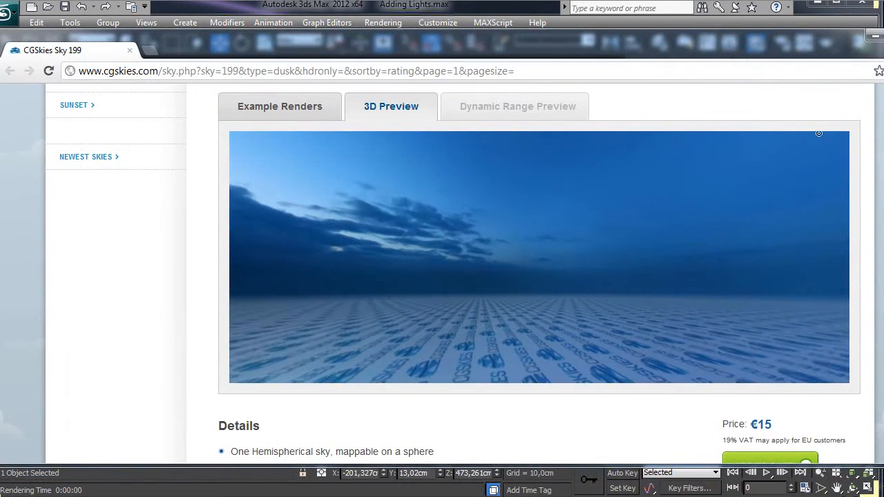
{"action": "left_click_drag", "start_coordinate": [883, 131], "coordinate": [839, 131]}
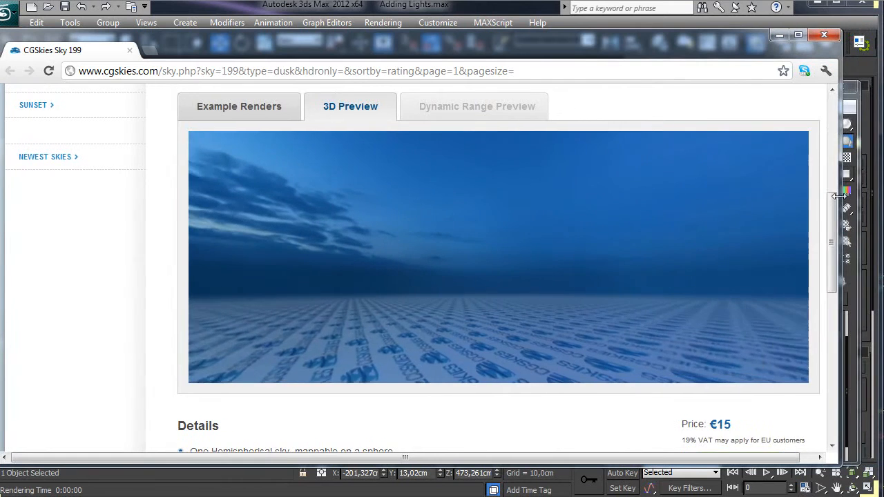
{"action": "scroll", "coordinate": [831, 141], "scroll_direction": "up", "scroll_amount": 5}
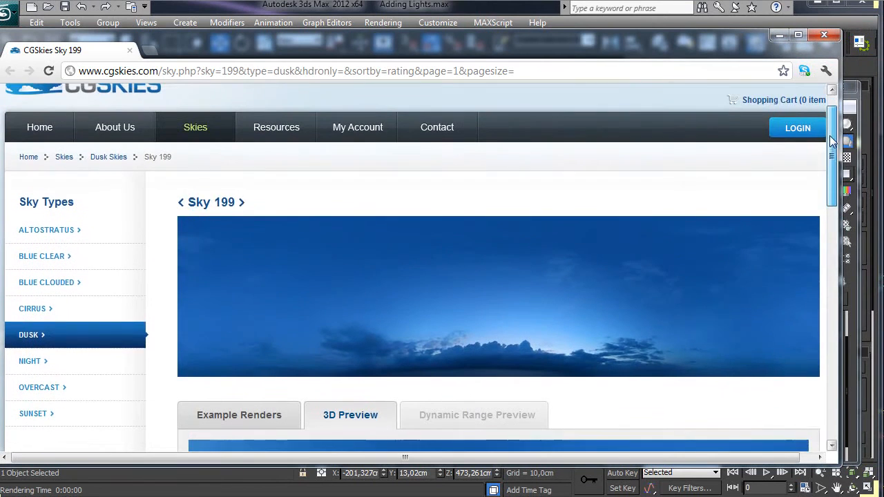
{"action": "scroll", "coordinate": [462, 273], "scroll_direction": "down", "scroll_amount": 4}
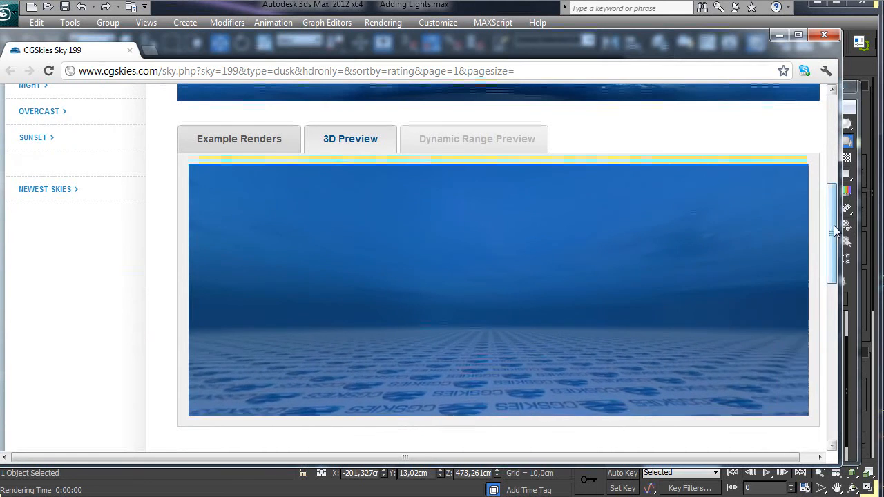
{"action": "scroll", "coordinate": [737, 336], "scroll_direction": "down", "scroll_amount": 6}
{"action": "left_click_drag", "start_coordinate": [310, 352], "coordinate": [178, 350]}
{"action": "left_click_drag", "start_coordinate": [268, 363], "coordinate": [205, 349]}
{"action": "left_click", "coordinate": [285, 361]}
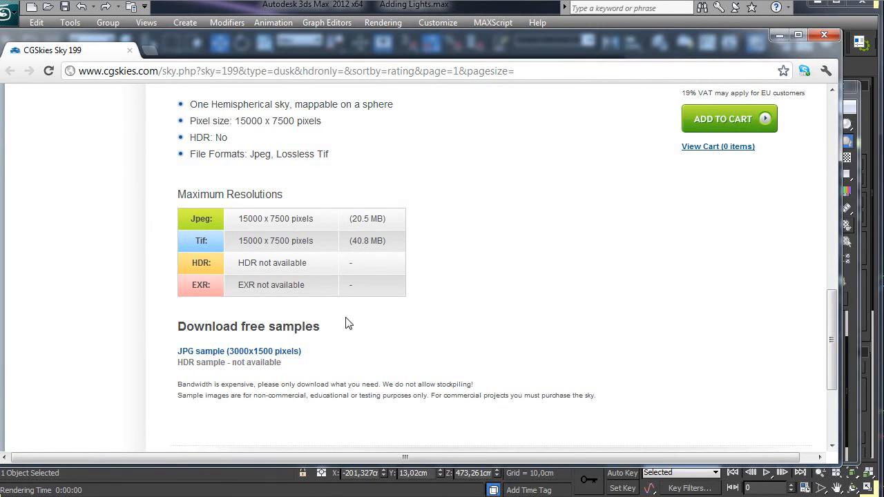
{"action": "left_click", "coordinate": [778, 35]}
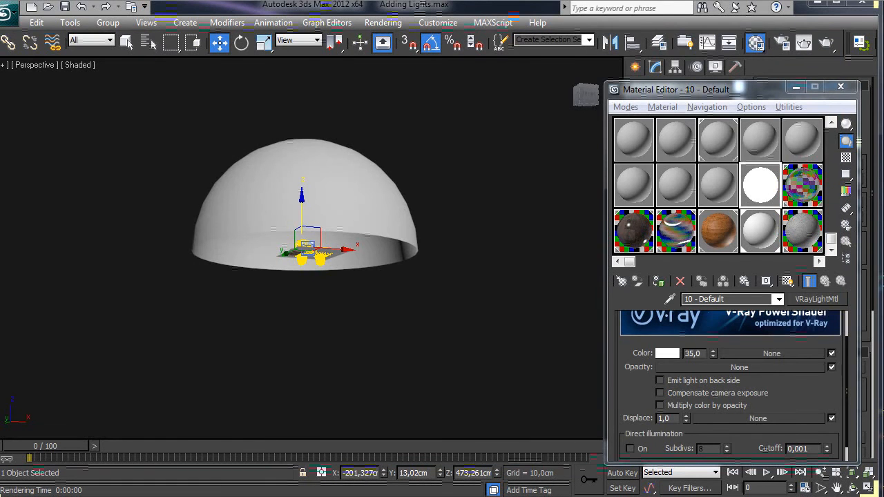
Apply the CGSkies_0199_free.jpg sky image as the light material's color map on the dome
{"action": "left_click_drag", "start_coordinate": [698, 420], "coordinate": [731, 351]}
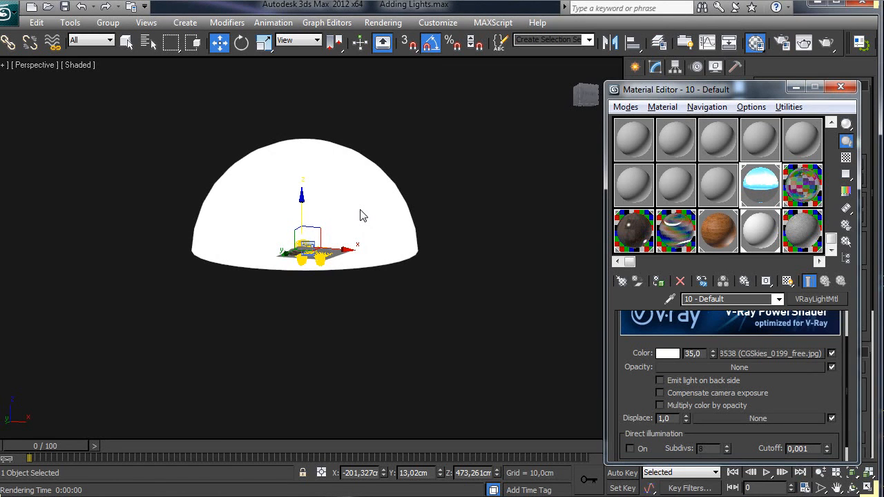
{"action": "scroll", "coordinate": [360, 216], "scroll_direction": "up", "scroll_amount": 8}
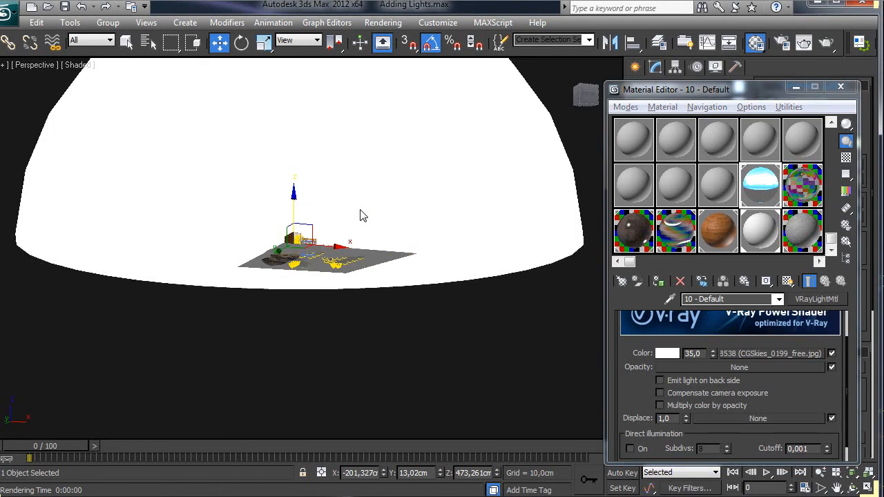
{"action": "scroll", "coordinate": [352, 231], "scroll_direction": "up", "scroll_amount": 6}
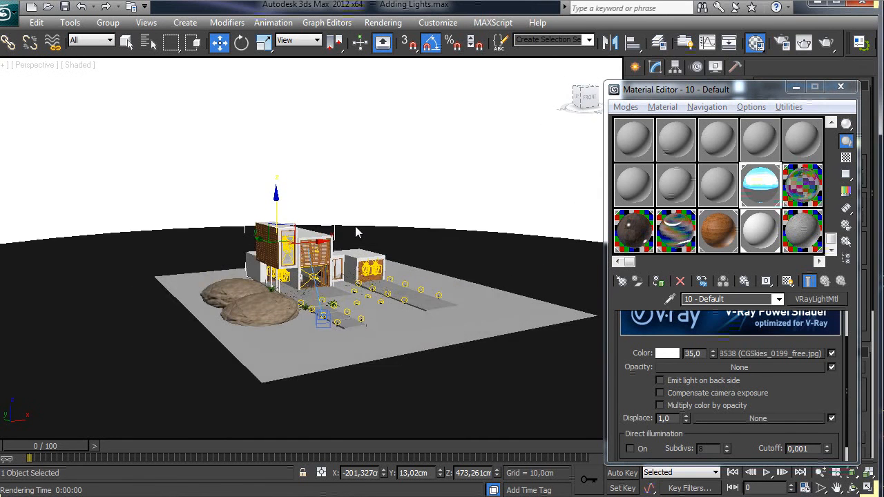
{"action": "middle_click_drag", "start_coordinate": [357, 215], "coordinate": [339, 221]}
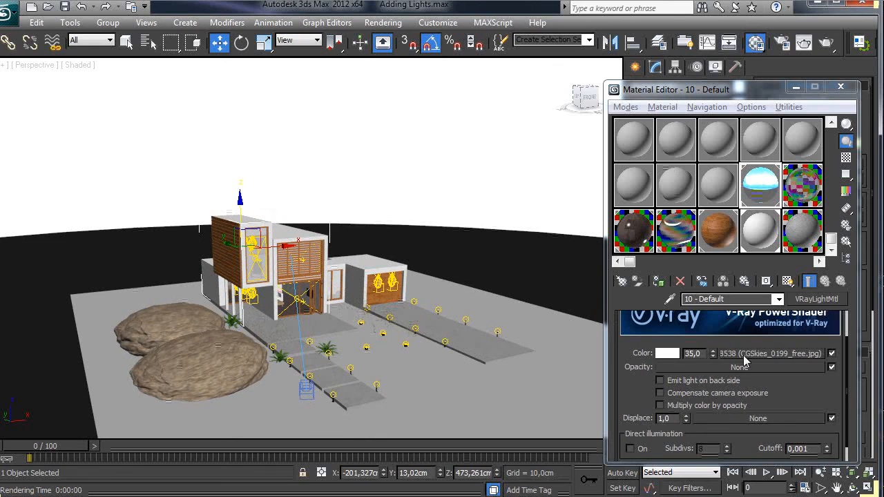
{"action": "middle_click_drag", "start_coordinate": [410, 275], "coordinate": [425, 273]}
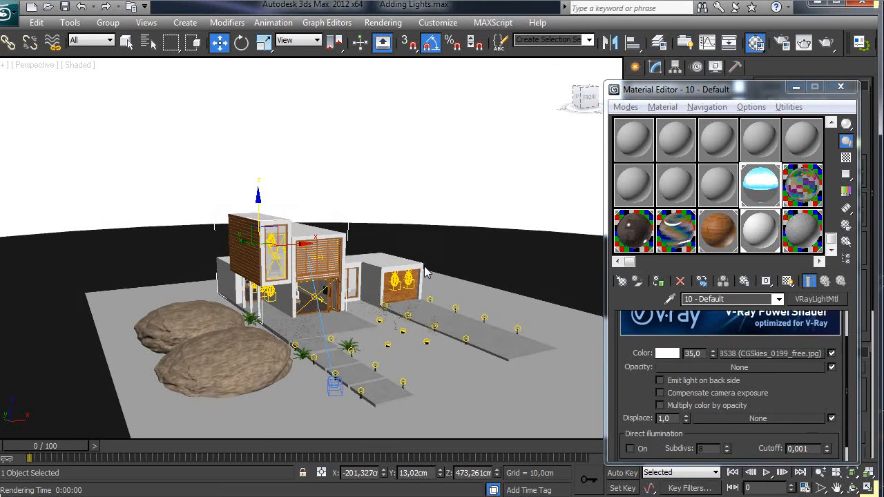
{"action": "middle_click_drag", "start_coordinate": [415, 242], "coordinate": [429, 235], "text": "alt"}
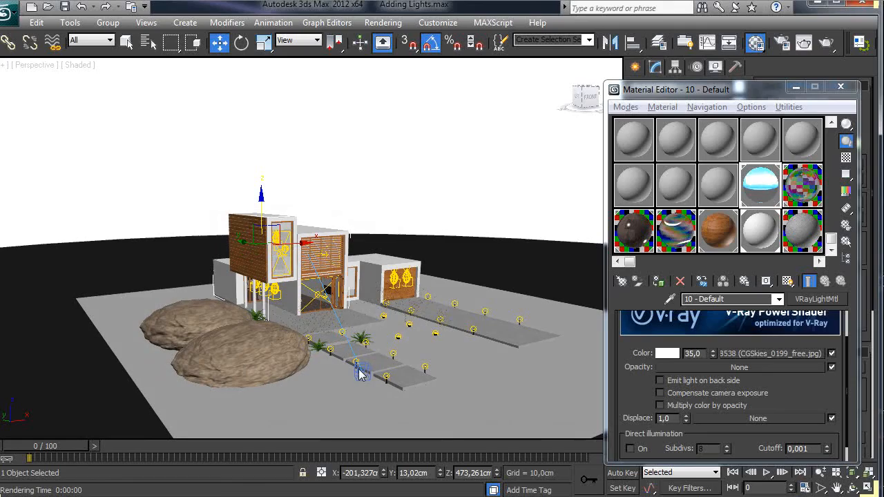